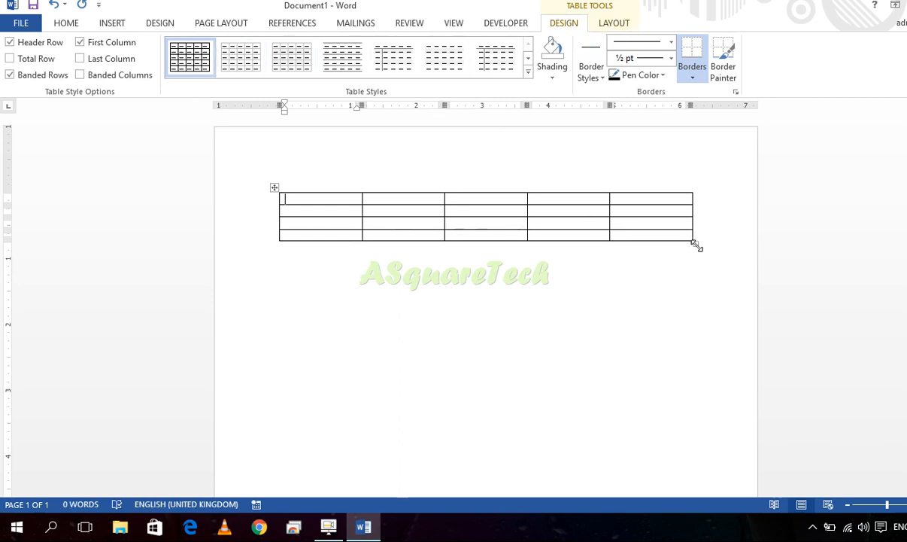
Apply the gold light style from the first row of the Grid Tables group to the empty table
{"action": "left_click", "coordinate": [608, 28]}
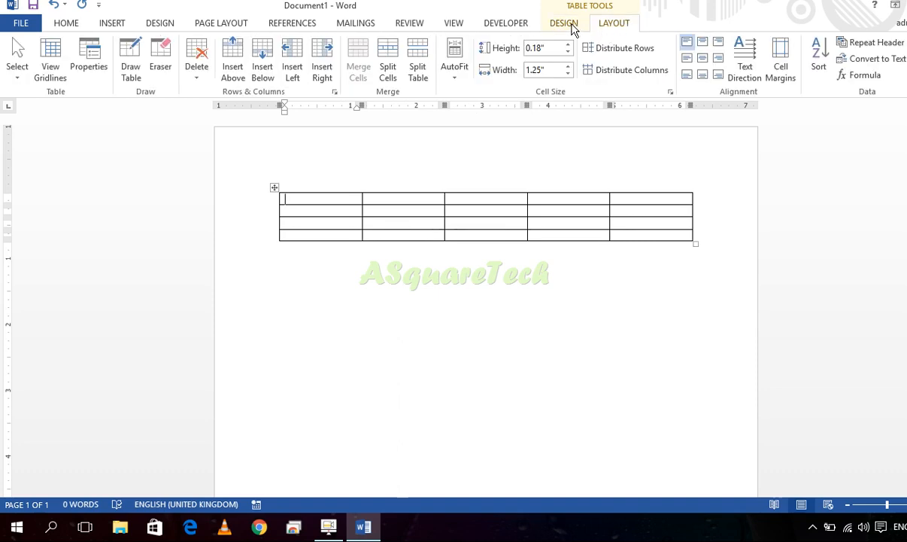
{"action": "left_click", "coordinate": [572, 27]}
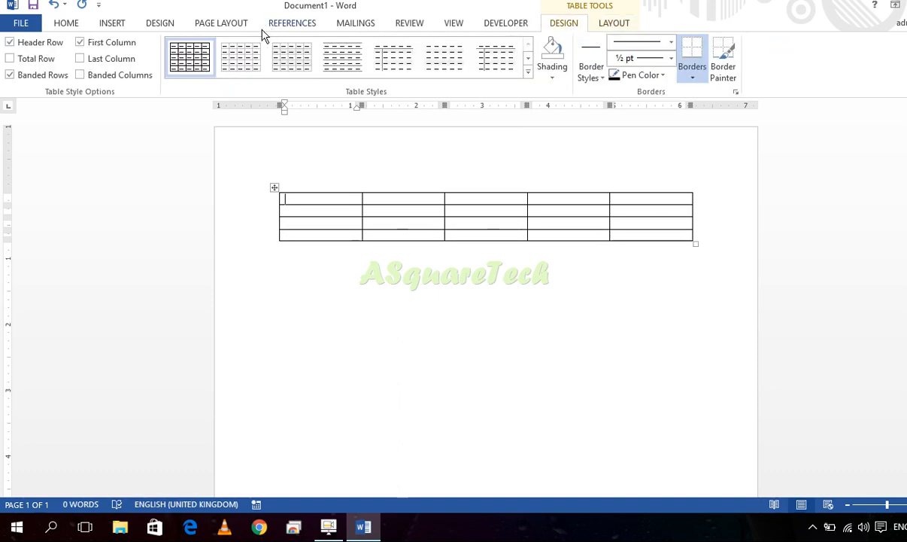
{"action": "left_click", "coordinate": [529, 76]}
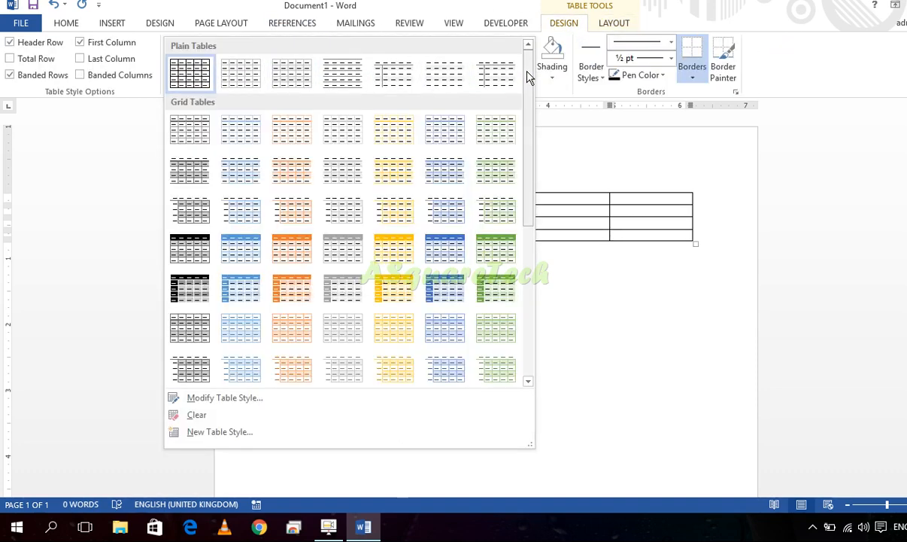
{"action": "left_click", "coordinate": [395, 124]}
Enable Total Row and Banded Columns in the table style options, keeping Banded Rows on and Last Column off
{"action": "left_click", "coordinate": [111, 62]}
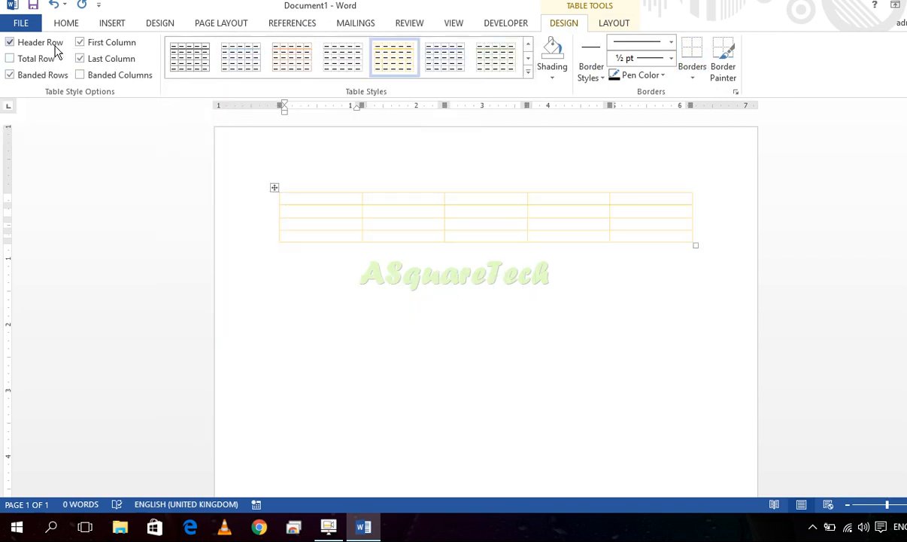
{"action": "left_click", "coordinate": [42, 63]}
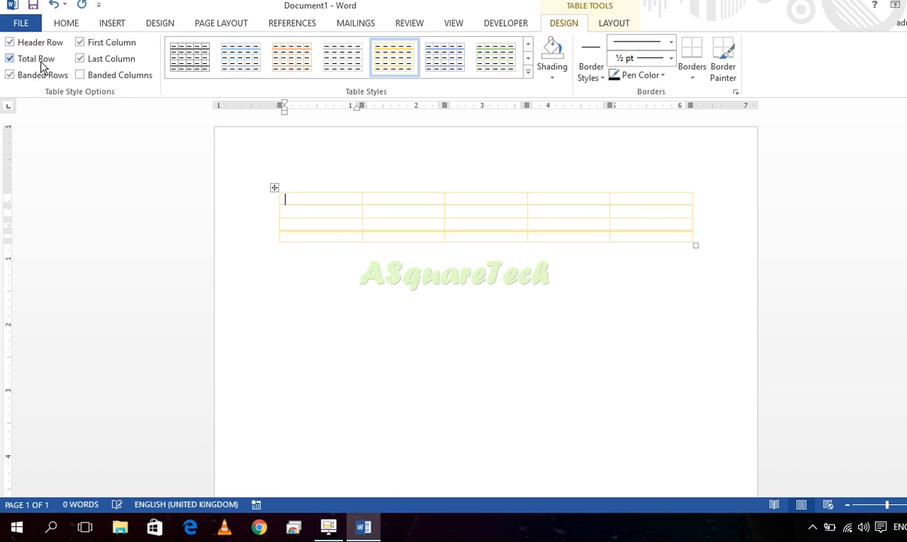
{"action": "left_click", "coordinate": [90, 59]}
{"action": "left_click", "coordinate": [88, 76]}
{"action": "left_click", "coordinate": [52, 78]}
Fill the table with short sample text such as Jh, Kj and Hkjh, extending it to six rows
{"action": "mouse_move", "coordinate": [359, 178]}
{"action": "key", "text": "Tab"}
{"action": "type", "text": "jh"}
{"action": "type", "text": "\tkj\thkjh\tkj\th\tk"}
{"action": "type", "text": "jk\th"}
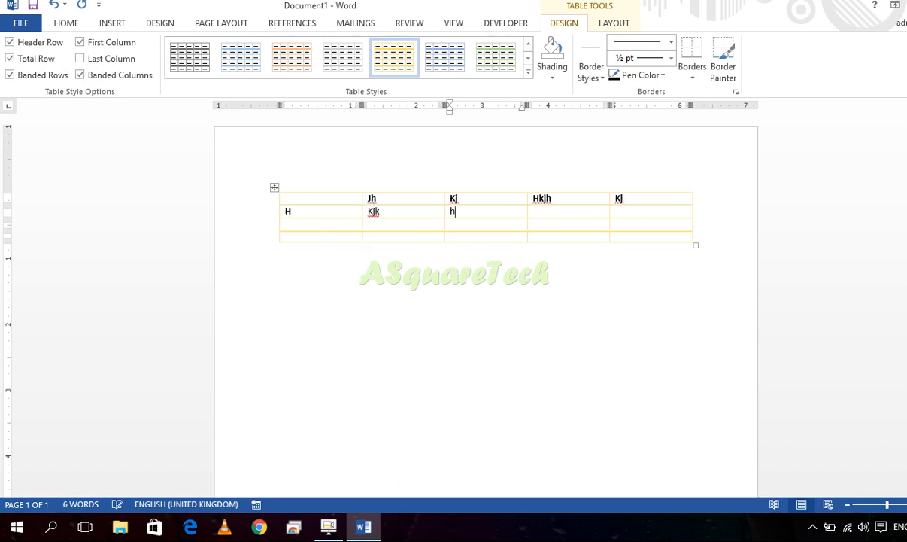
{"action": "type", "text": "kjh\tkj\th\tkjh\tk\thk\tjh\tkjh\tk\thkj\th\tkh\tjk\thk\tjh\tkjh\t\t"}
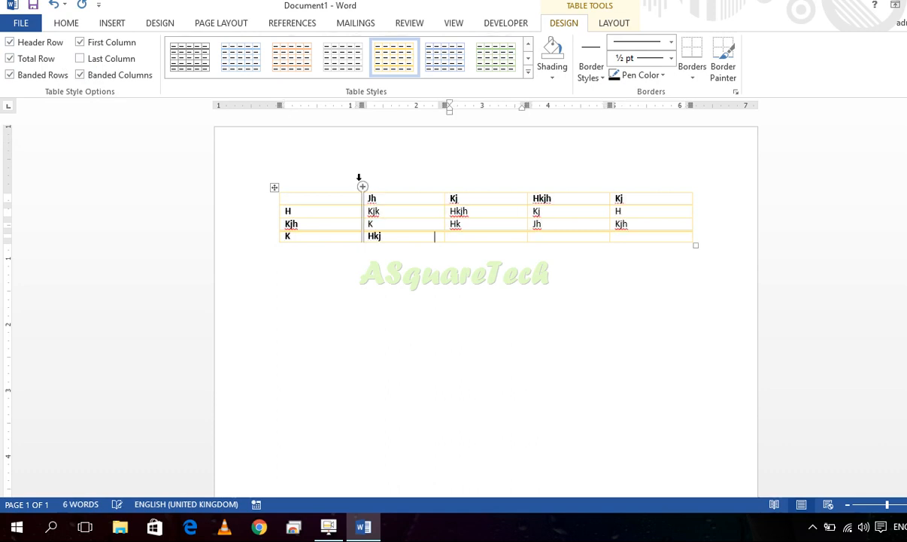
{"action": "type", "text": "h\th\th\tj"}
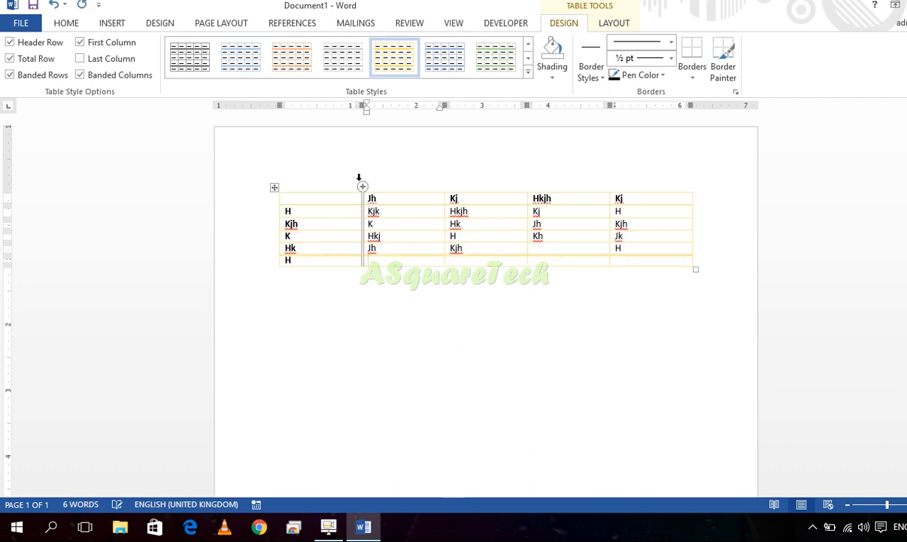
Restyle the whole table with the first Plain Tables style, a black grid, and enlarge the table slightly
{"action": "left_click", "coordinate": [274, 188]}
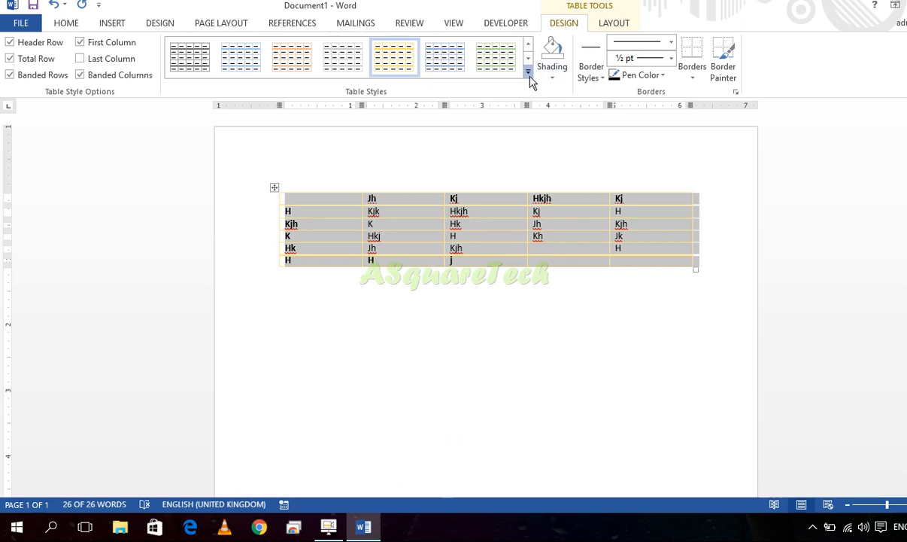
{"action": "left_click", "coordinate": [529, 73]}
{"action": "left_click", "coordinate": [193, 71]}
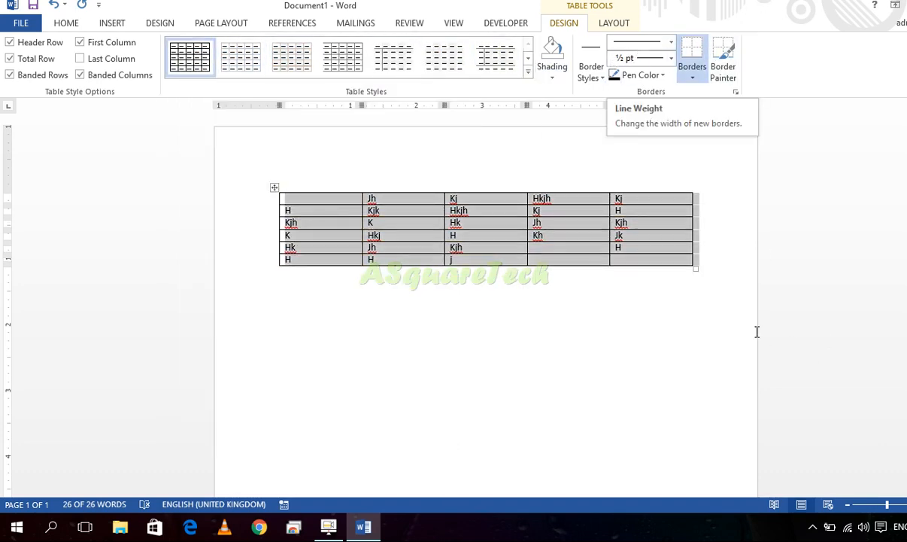
{"action": "left_click_drag", "start_coordinate": [693, 267], "coordinate": [700, 286]}
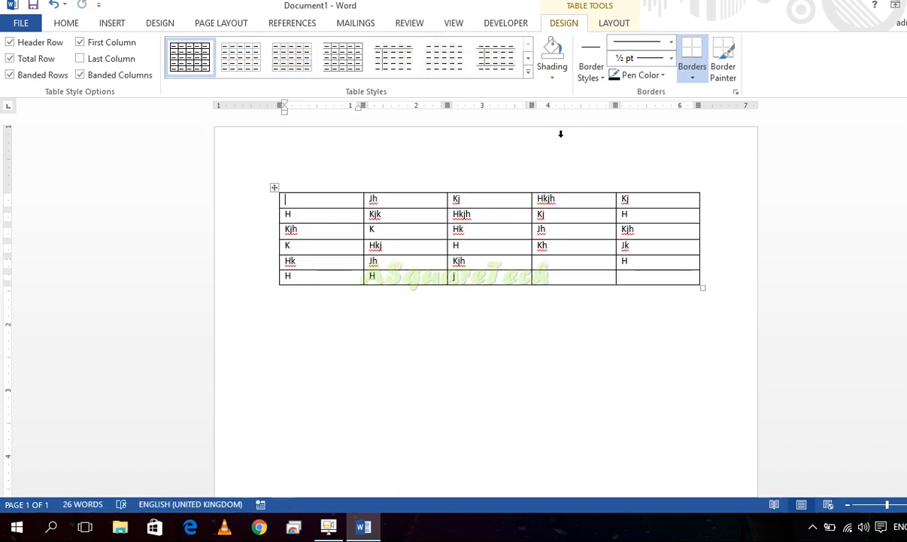
Remove the vertical border between the third and fourth columns using the No Border line style
{"action": "left_click", "coordinate": [670, 42]}
{"action": "left_click", "coordinate": [641, 63]}
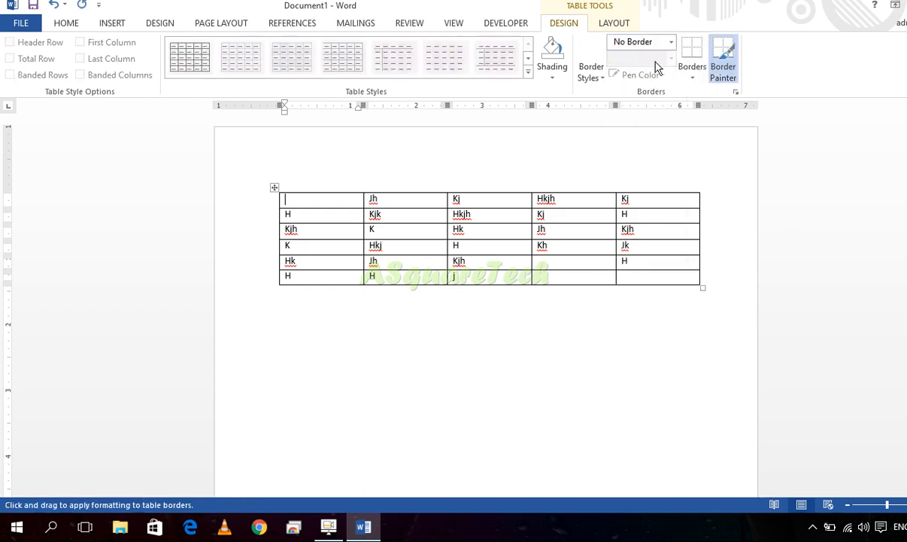
{"action": "left_click_drag", "start_coordinate": [534, 219], "coordinate": [536, 273]}
Hide the table gridlines so the removed column border is no longer shown as a dashed line
{"action": "scroll", "coordinate": [545, 216], "scroll_direction": "up", "scroll_amount": 4, "text": "ctrl"}
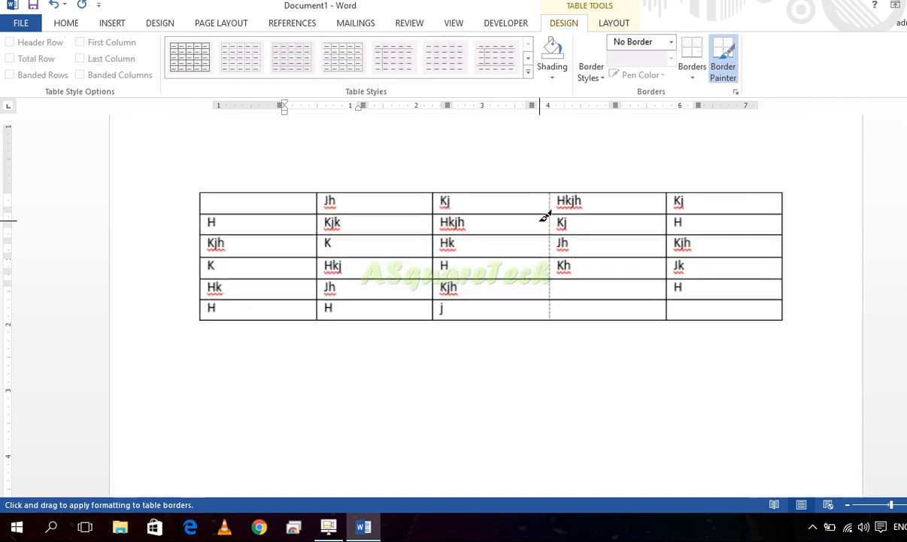
{"action": "left_click", "coordinate": [614, 23]}
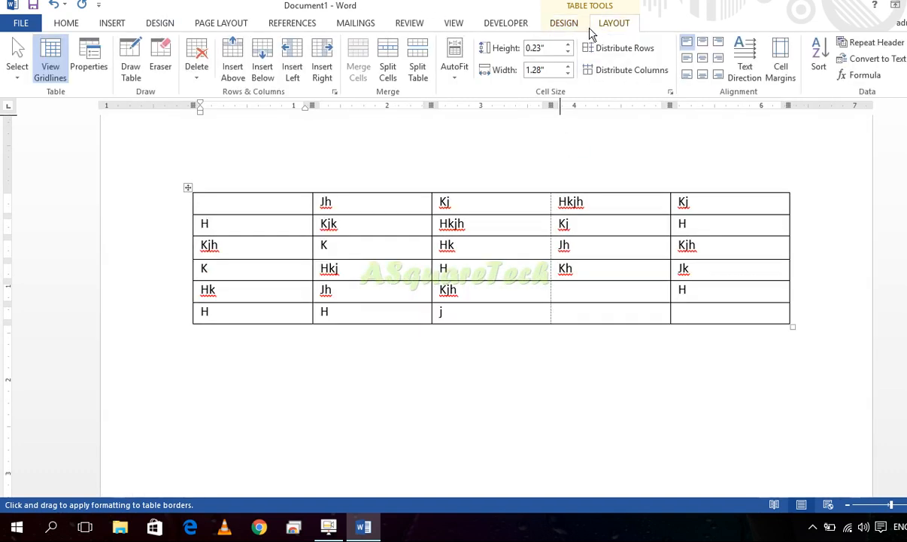
{"action": "left_click", "coordinate": [52, 68]}
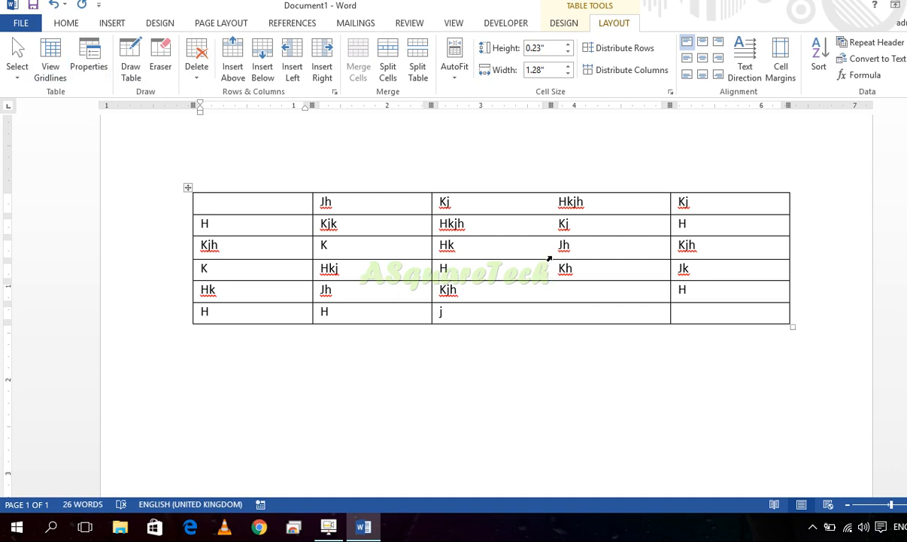
Shift the borderless boundary between the third and fourth columns until the third column is about 1.07" wide
{"action": "mouse_move", "coordinate": [550, 255]}
{"action": "left_mouse_down"}
{"action": "mouse_move", "coordinate": [516, 257]}
{"action": "mouse_move", "coordinate": [562, 254]}
{"action": "left_mouse_up"}
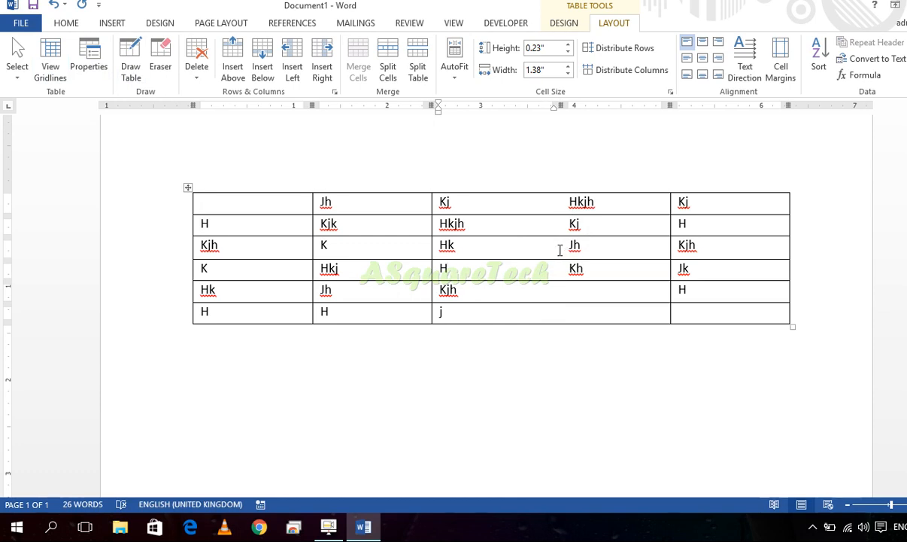
{"action": "left_click_drag", "start_coordinate": [562, 248], "coordinate": [515, 250]}
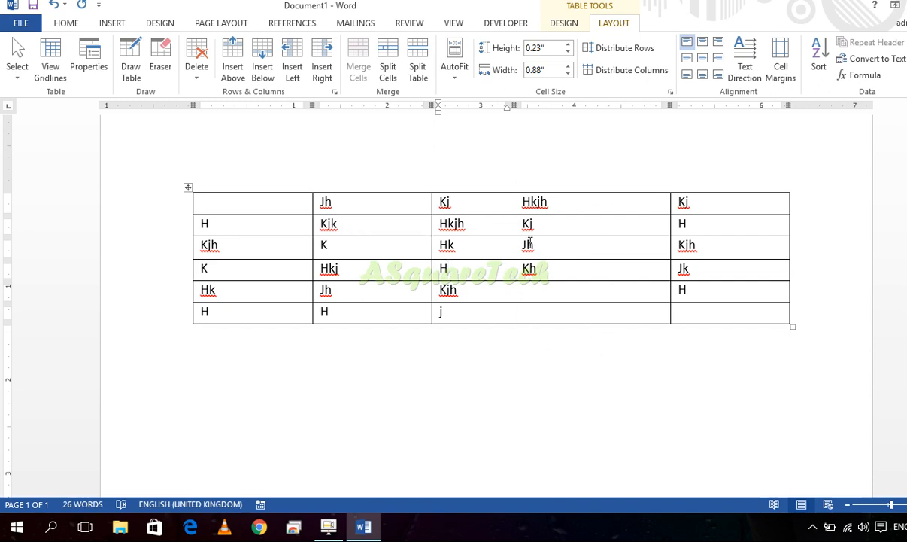
{"action": "left_click_drag", "start_coordinate": [515, 254], "coordinate": [538, 251]}
{"action": "mouse_move", "coordinate": [538, 106]}
{"action": "left_mouse_down"}
{"action": "mouse_move", "coordinate": [530, 106]}
{"action": "mouse_move", "coordinate": [545, 106]}
{"action": "mouse_move", "coordinate": [532, 106]}
{"action": "left_mouse_up"}
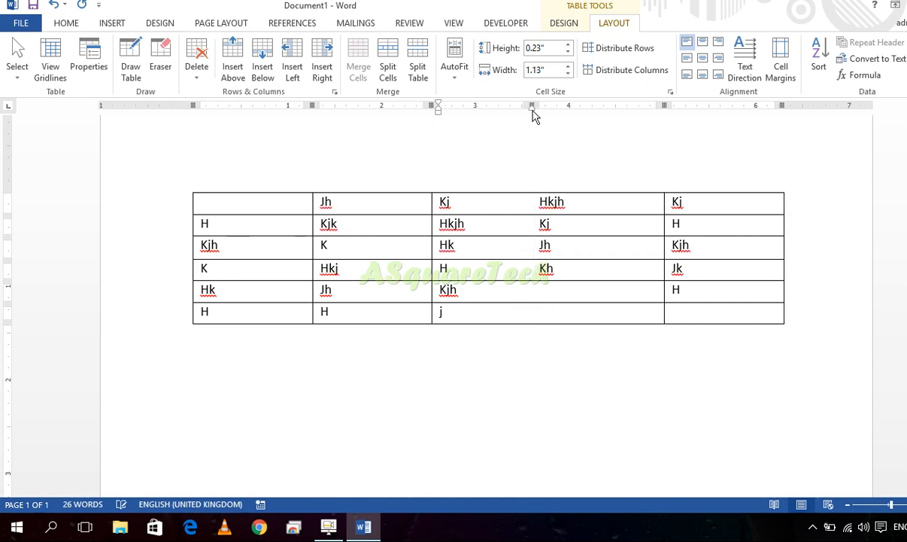
Try selecting all rows below the header row and the letter K in the third row, clearing each selection
{"action": "left_click", "coordinate": [17, 75]}
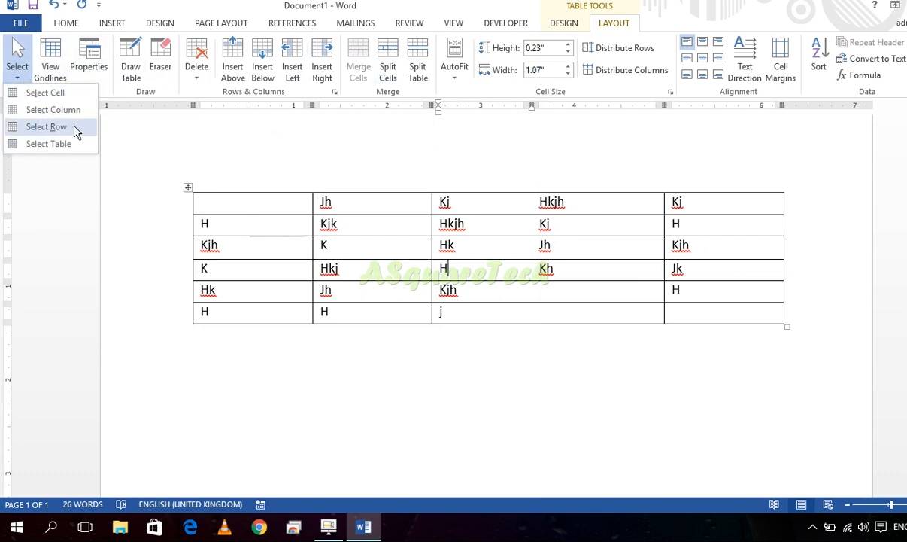
{"action": "left_click", "coordinate": [244, 215]}
{"action": "left_click_drag", "start_coordinate": [681, 314], "coordinate": [258, 234]}
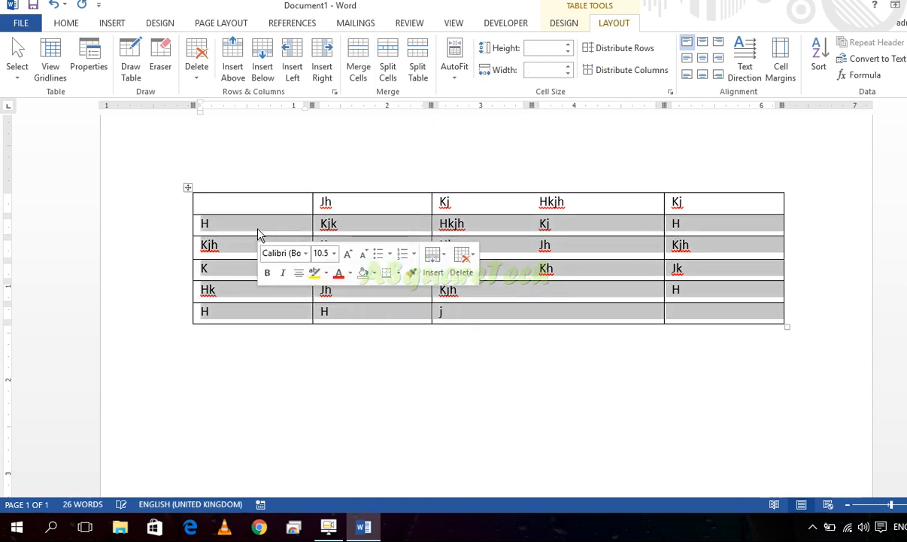
{"action": "left_click", "coordinate": [400, 274]}
{"action": "left_click", "coordinate": [589, 264]}
{"action": "left_click", "coordinate": [373, 250]}
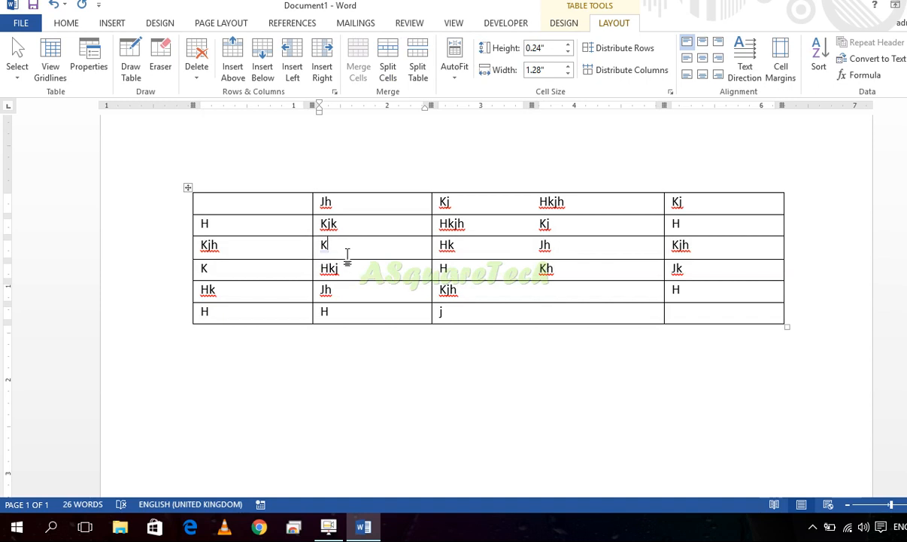
{"action": "double_click", "coordinate": [325, 244]}
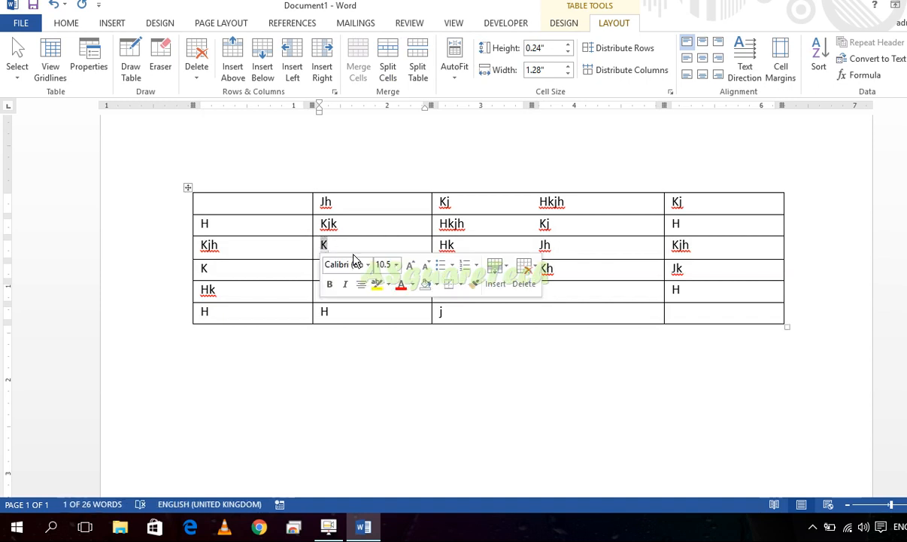
{"action": "left_click", "coordinate": [381, 247]}
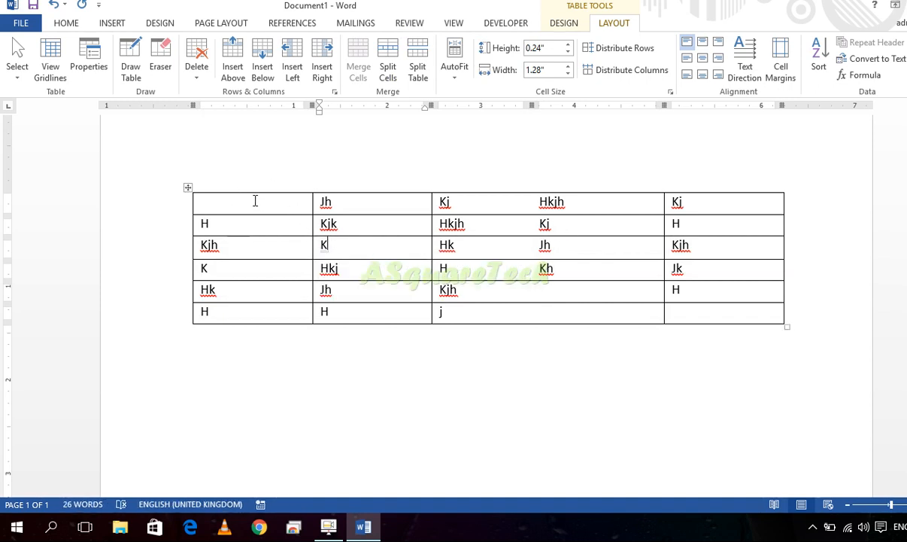
Select the table's first column, and after that the entire table
{"action": "left_click", "coordinate": [256, 190]}
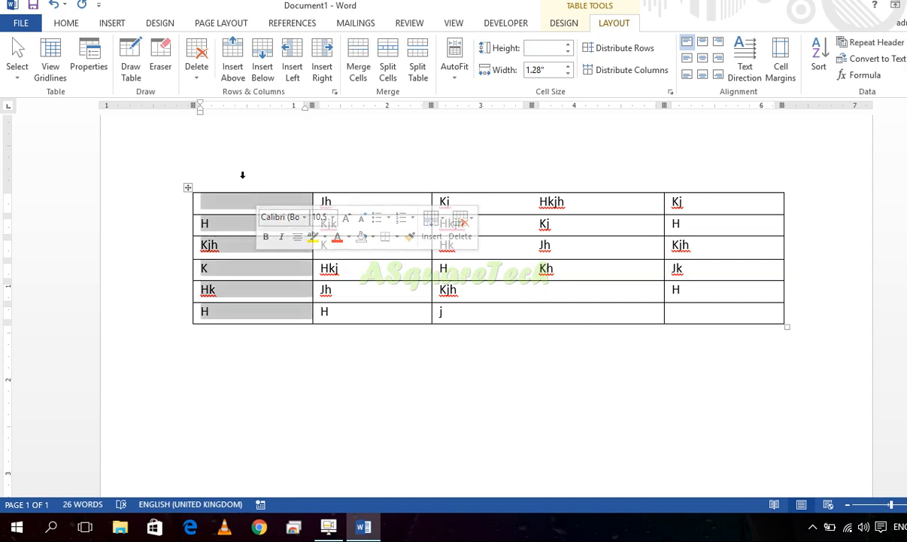
{"action": "left_click", "coordinate": [189, 188]}
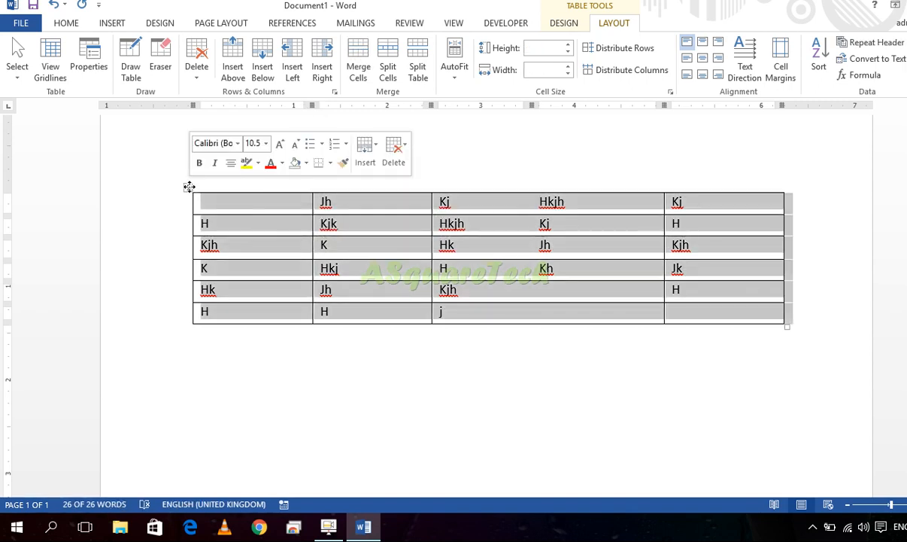
{"action": "left_click", "coordinate": [17, 76]}
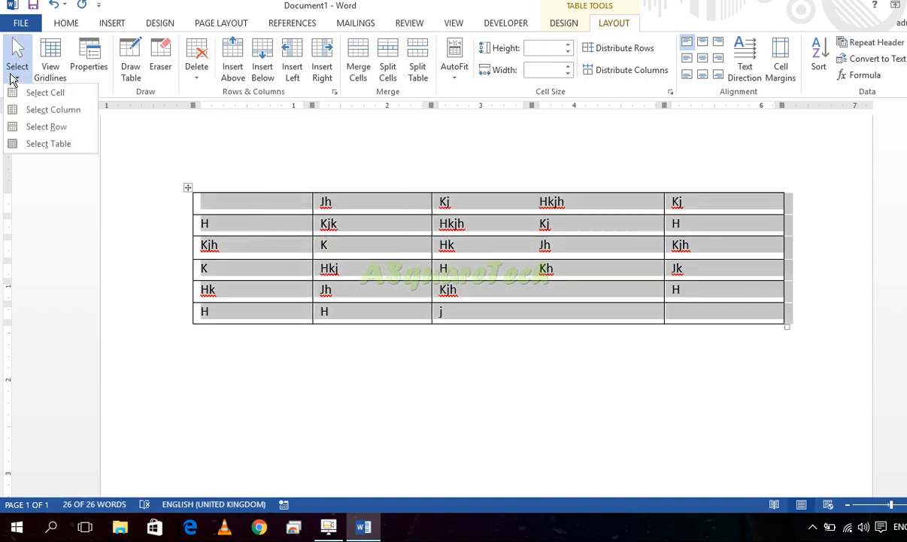
{"action": "left_click", "coordinate": [46, 143]}
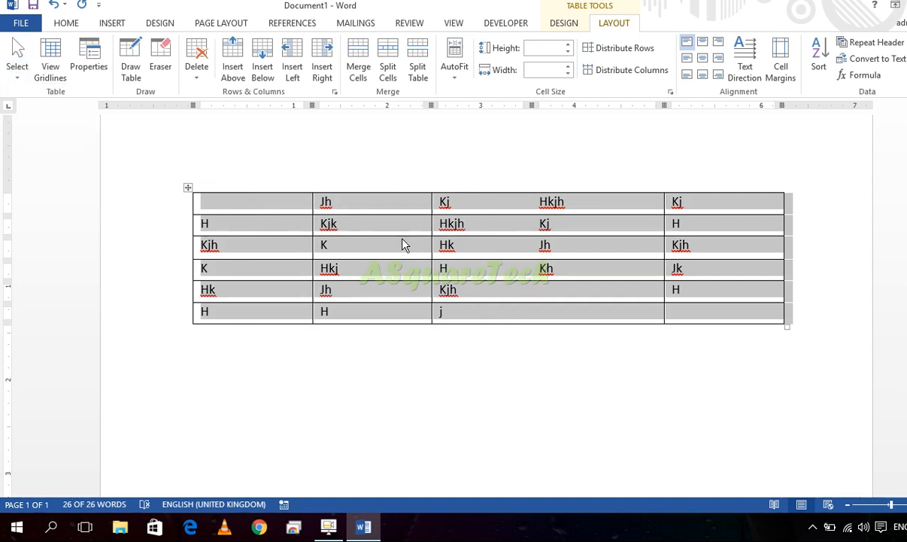
Try the Select Column command on the selected table and return the cursor to the empty first cell
{"action": "scroll", "coordinate": [587, 21], "scroll_direction": "up", "scroll_amount": 1}
{"action": "scroll", "coordinate": [583, 25], "scroll_direction": "down", "scroll_amount": 1}
{"action": "left_click", "coordinate": [22, 73]}
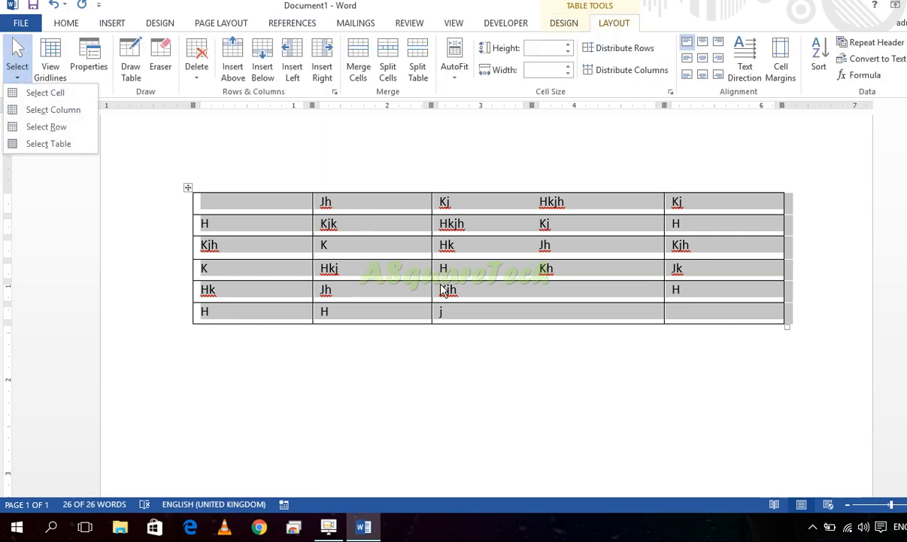
{"action": "left_click", "coordinate": [52, 110]}
{"action": "left_click", "coordinate": [249, 202]}
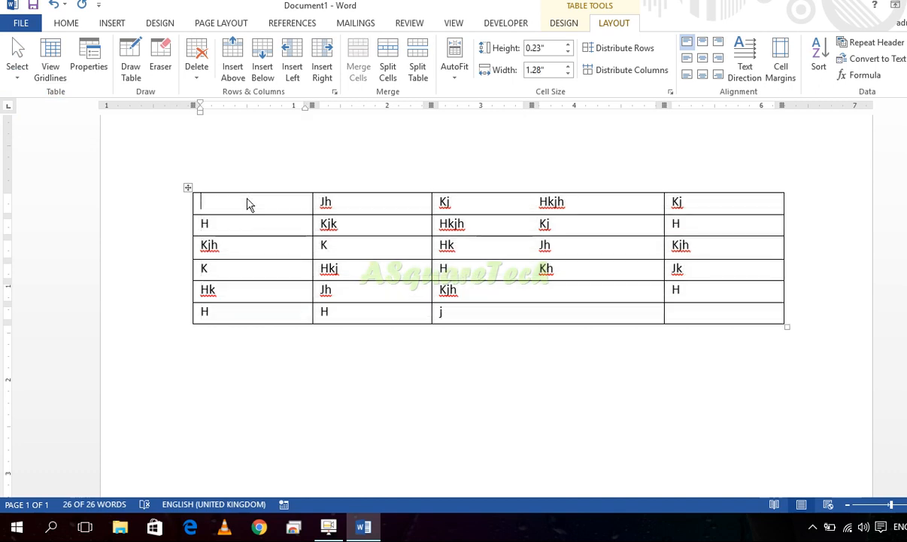
Toggle the table gridlines on and off several times to compare how the borderless column boundary looks
{"action": "left_click", "coordinate": [48, 78]}
{"action": "left_click", "coordinate": [48, 77]}
{"action": "left_click", "coordinate": [48, 78]}
{"action": "left_click", "coordinate": [48, 78]}
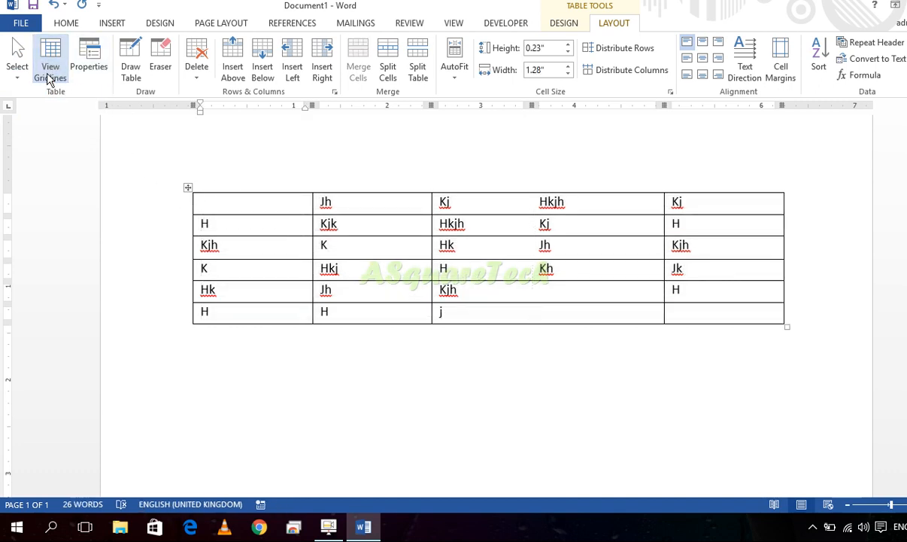
{"action": "left_click", "coordinate": [49, 78]}
{"action": "left_click", "coordinate": [49, 78]}
{"action": "left_click", "coordinate": [49, 78]}
{"action": "left_click", "coordinate": [49, 78]}
Examine the whole table's size, alignment and text wrapping settings in Table Properties
{"action": "left_click", "coordinate": [188, 187]}
{"action": "left_click", "coordinate": [103, 74]}
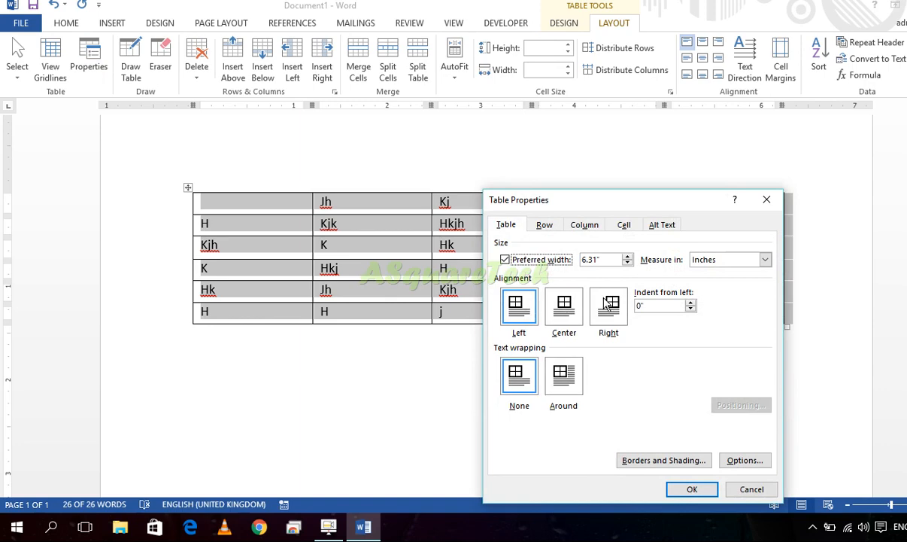
{"action": "left_click", "coordinate": [767, 200]}
Shrink the table horizontally to about 3.86" wide, keeping its row heights
{"action": "left_click", "coordinate": [779, 308]}
{"action": "left_click_drag", "start_coordinate": [786, 314], "coordinate": [557, 326]}
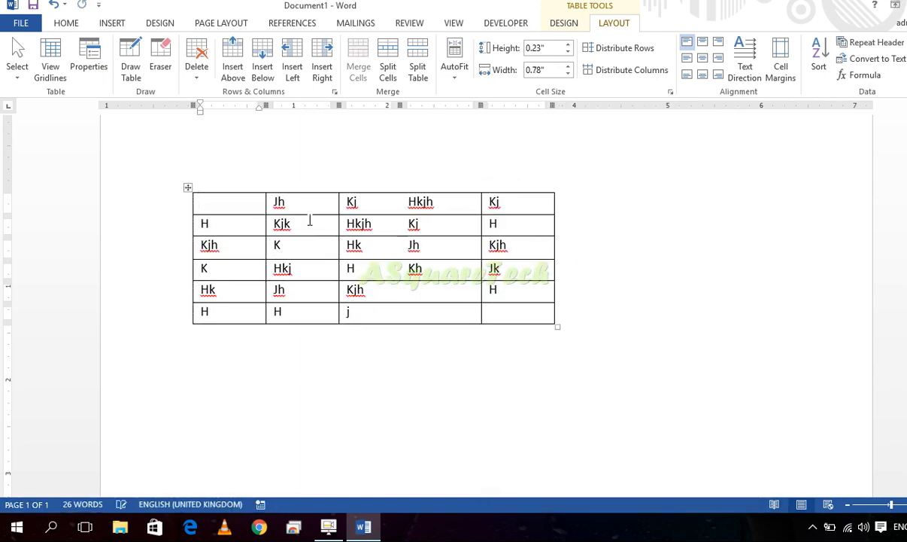
Widen the whole table by raising its preferred width in Table Properties, measured in inches
{"action": "left_click", "coordinate": [188, 187]}
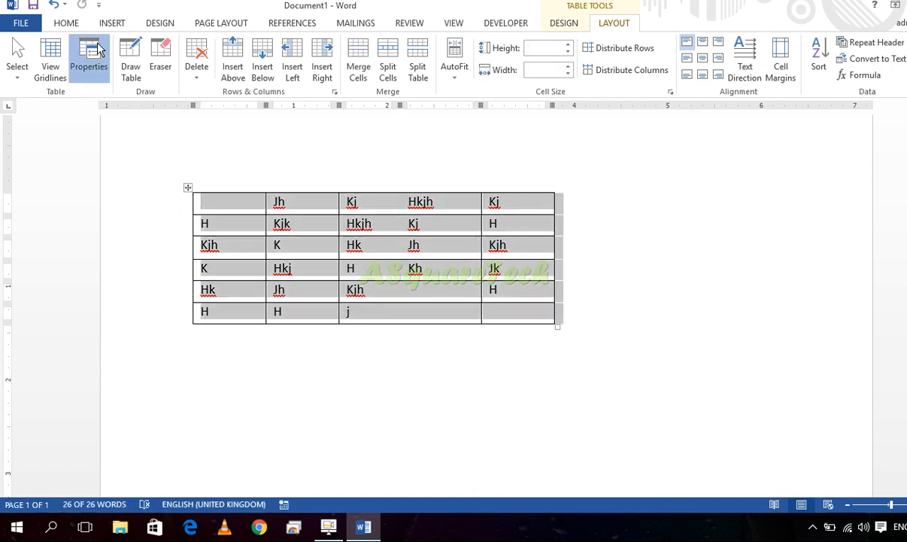
{"action": "left_click", "coordinate": [89, 61]}
{"action": "left_click_drag", "start_coordinate": [539, 211], "coordinate": [628, 177]}
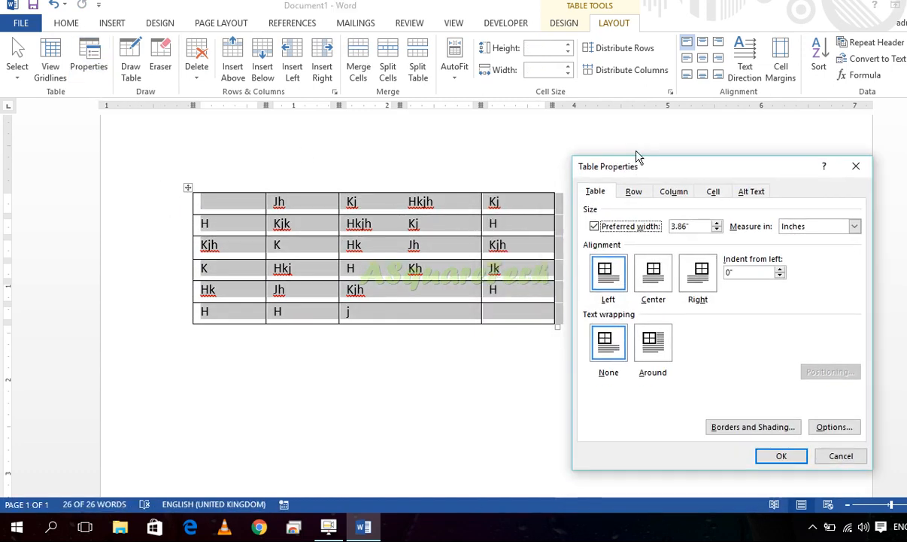
{"action": "left_click", "coordinate": [605, 230]}
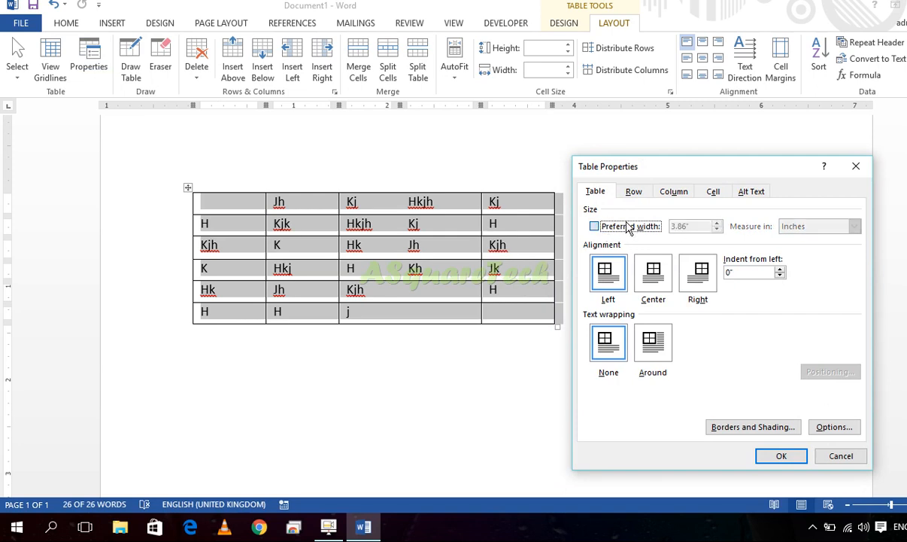
{"action": "left_click", "coordinate": [629, 227]}
{"action": "left_click", "coordinate": [717, 224]}
{"action": "left_click", "coordinate": [781, 456]}
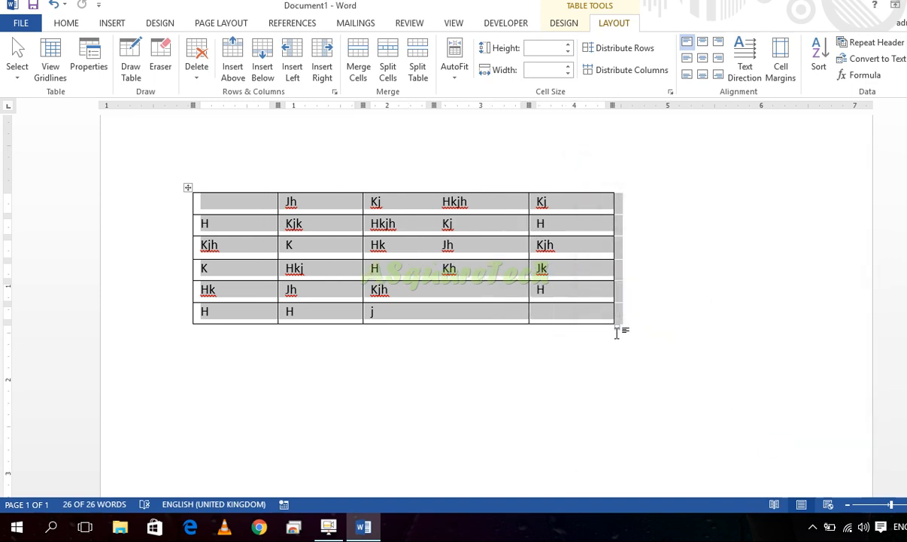
Stretch the table freehand to about 5.29" wide, and set its preferred width to 5.7" in Table Properties
{"action": "left_click_drag", "start_coordinate": [615, 328], "coordinate": [690, 326]}
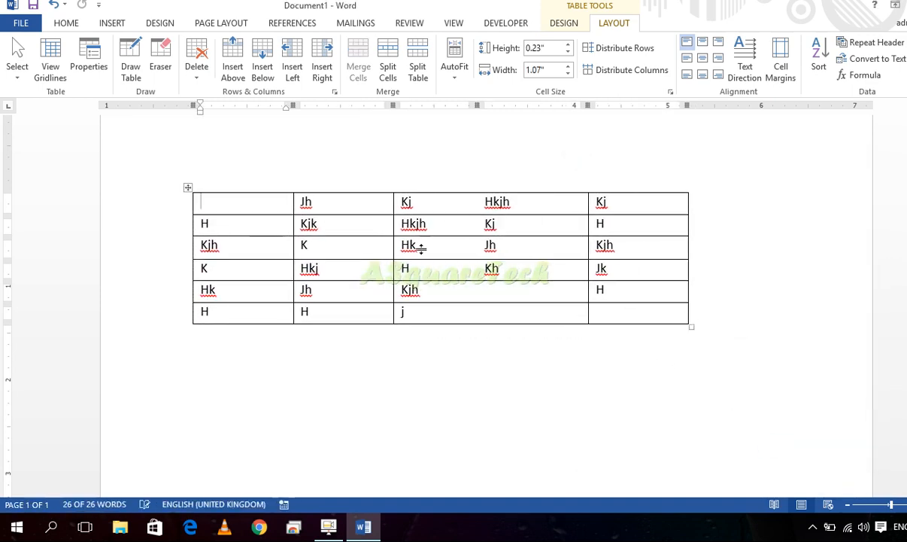
{"action": "left_click", "coordinate": [187, 187]}
{"action": "left_click", "coordinate": [89, 66]}
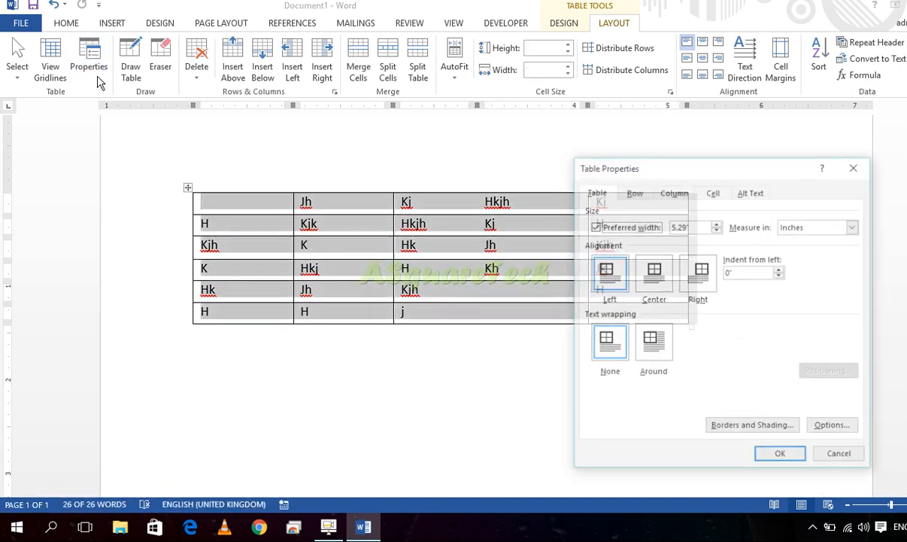
{"action": "left_click", "coordinate": [716, 224]}
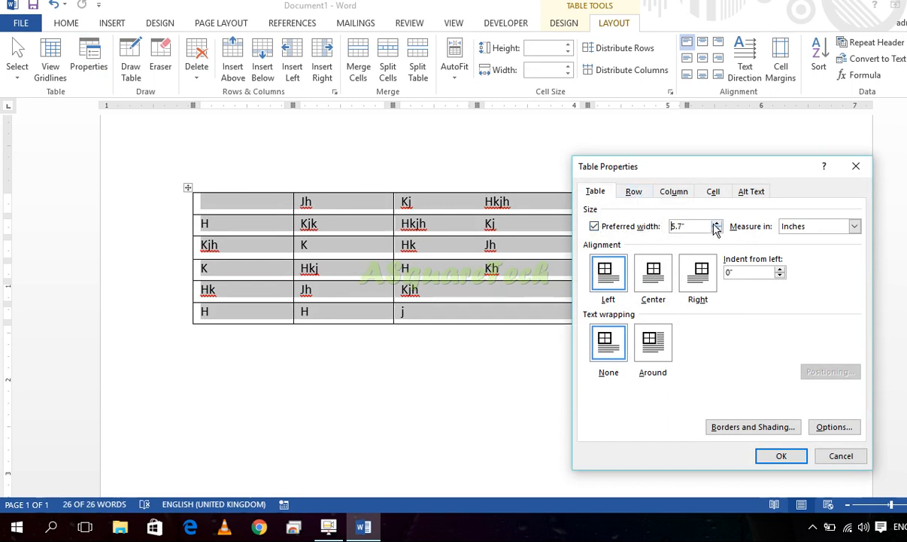
{"action": "left_click", "coordinate": [781, 456]}
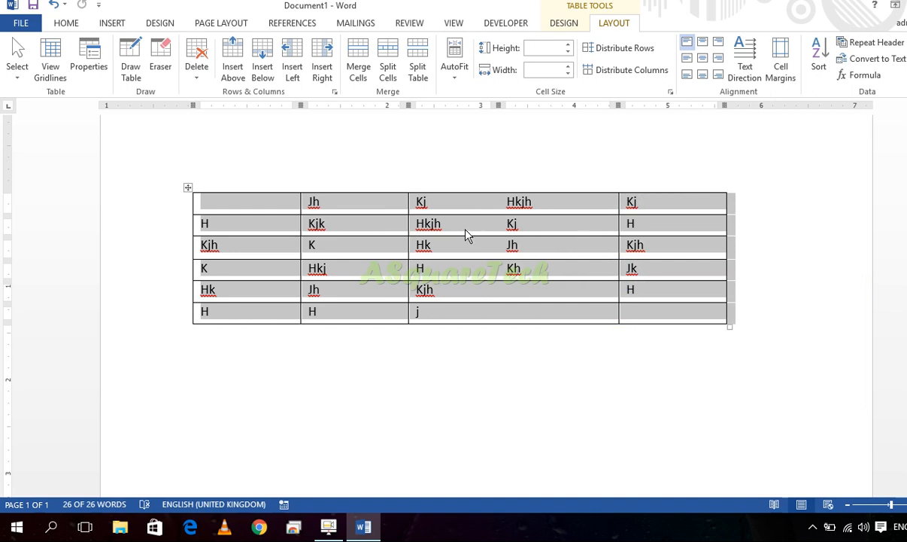
{"action": "left_click", "coordinate": [105, 66]}
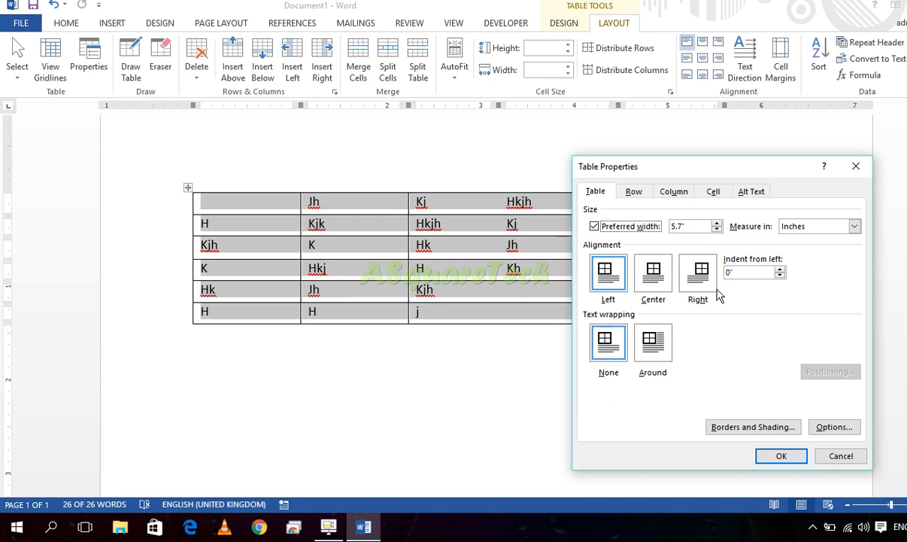
{"action": "left_click", "coordinate": [857, 167]}
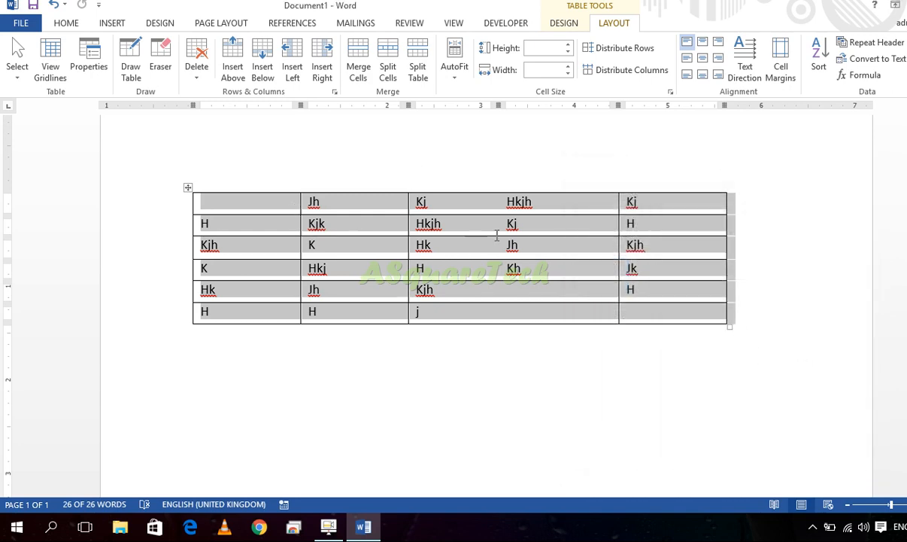
Resize the table freehand to about 4.58" wide with rows about 0.22" high, and check its preferred width in Table Properties
{"action": "left_click_drag", "start_coordinate": [728, 326], "coordinate": [553, 299]}
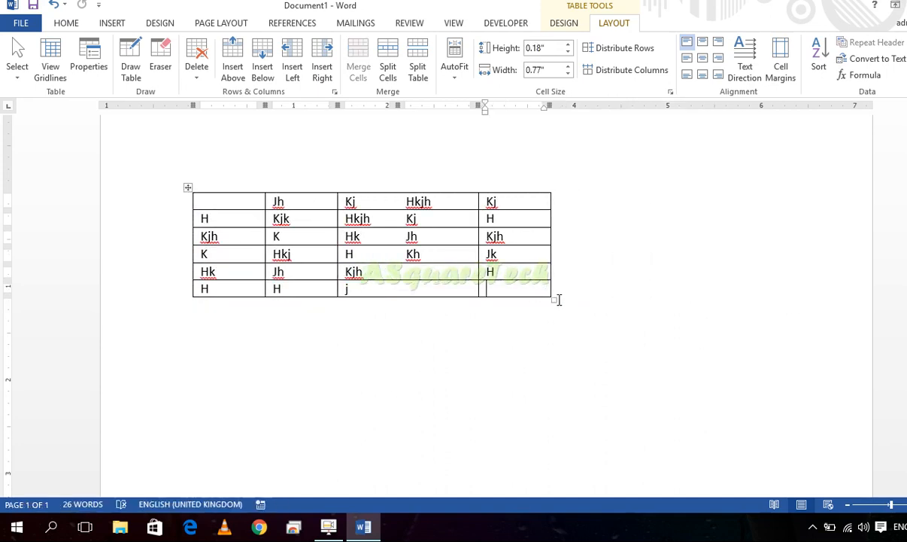
{"action": "left_click_drag", "start_coordinate": [559, 300], "coordinate": [595, 310]}
{"action": "left_click", "coordinate": [88, 67]}
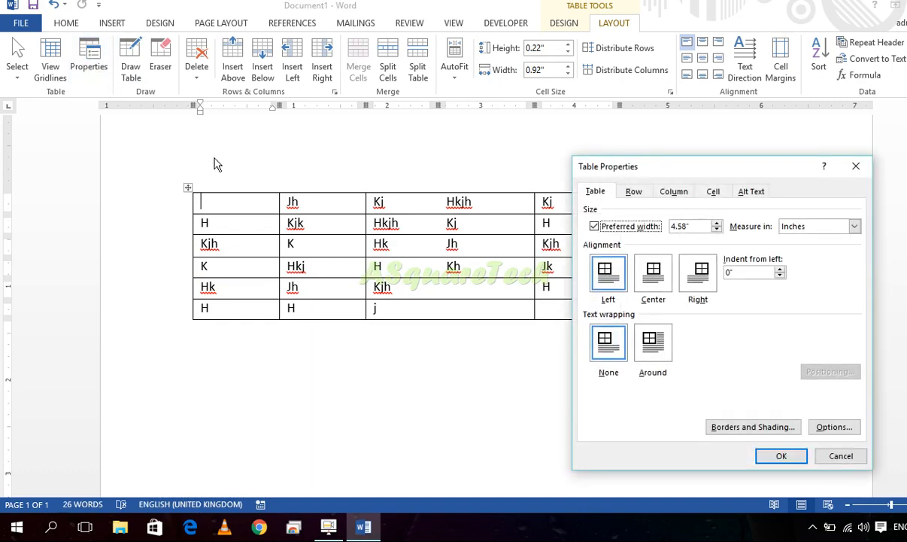
{"action": "left_click", "coordinate": [855, 167]}
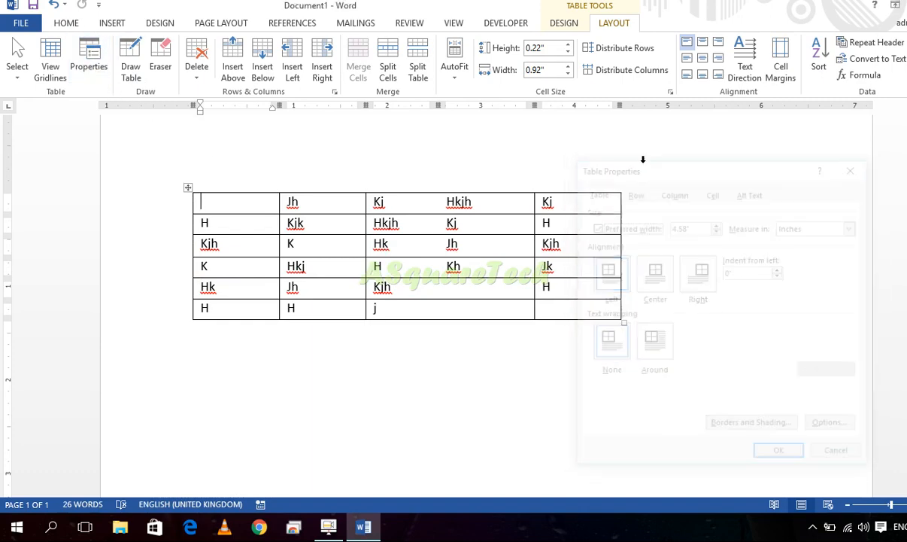
Set the whole table's alignment to Center in Table Properties and deselect the table
{"action": "left_click", "coordinate": [189, 189]}
{"action": "left_click", "coordinate": [91, 67]}
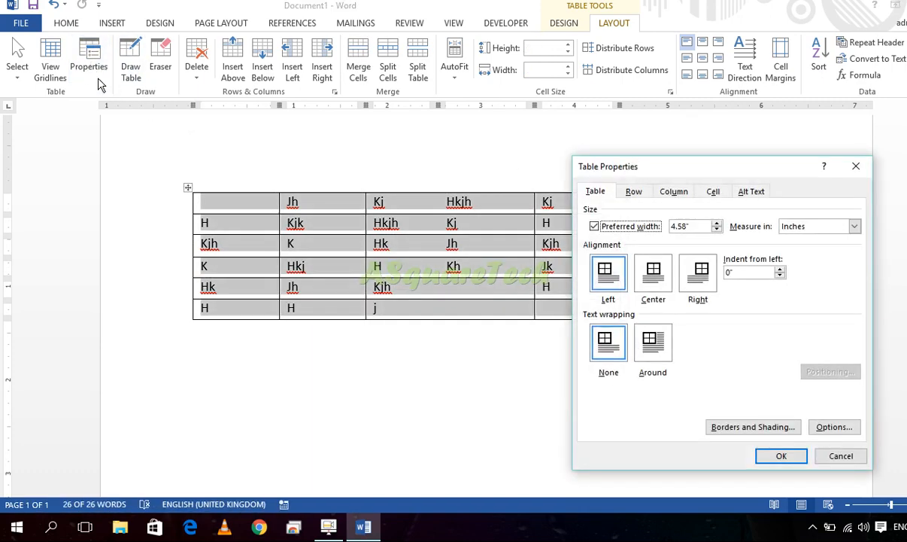
{"action": "left_click", "coordinate": [659, 280]}
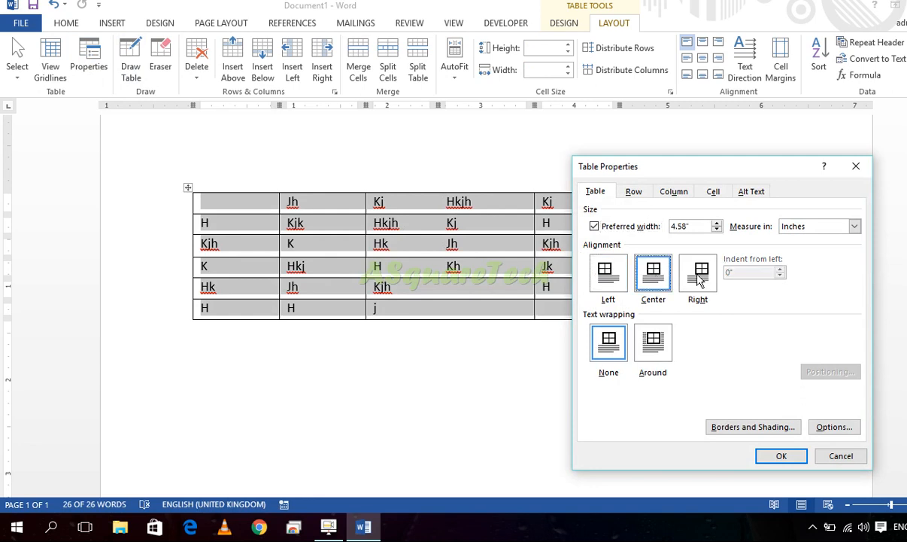
{"action": "key", "text": "Left"}
{"action": "left_click", "coordinate": [659, 280]}
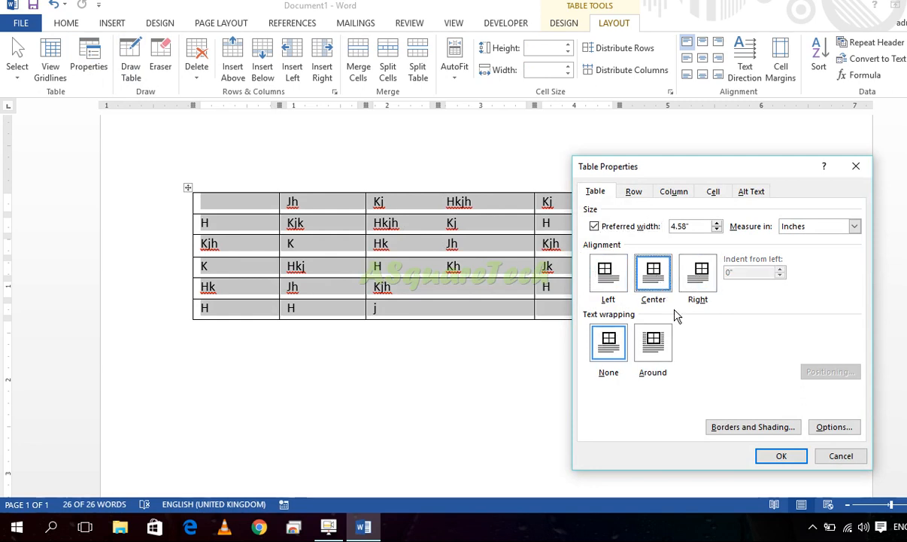
{"action": "left_click", "coordinate": [781, 454]}
{"action": "left_click", "coordinate": [600, 353]}
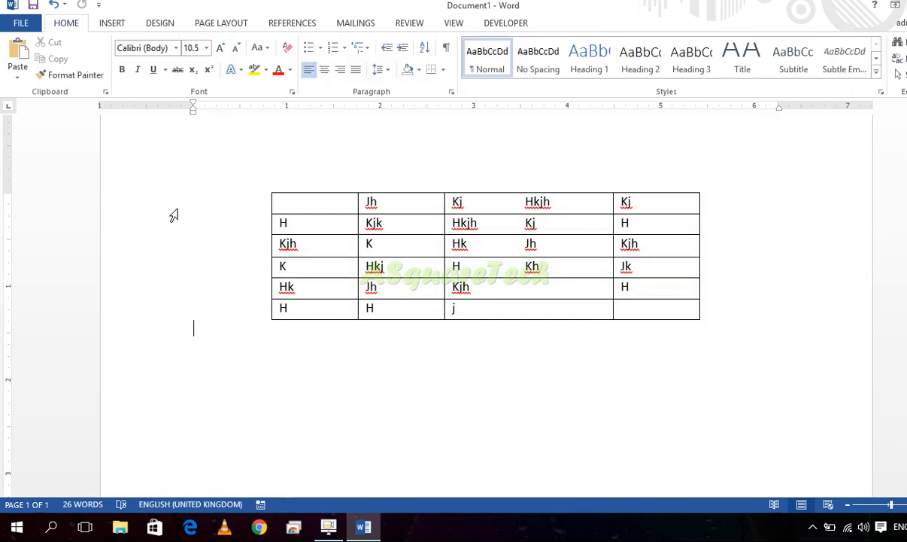
Move the table freehand past the page's left margin and back inward to an indent of about 1.16"
{"action": "left_click", "coordinate": [301, 219]}
{"action": "left_click_drag", "start_coordinate": [266, 187], "coordinate": [168, 179]}
{"action": "left_click", "coordinate": [377, 218]}
{"action": "left_click_drag", "start_coordinate": [188, 187], "coordinate": [298, 188]}
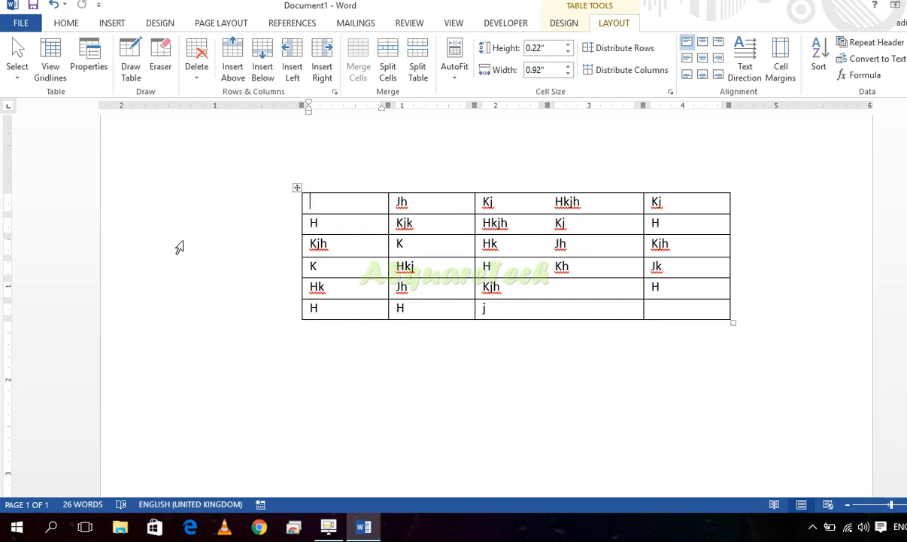
Restore the moved table's alignment to Center through its table properties
{"action": "left_click", "coordinate": [296, 186]}
{"action": "left_click", "coordinate": [89, 60]}
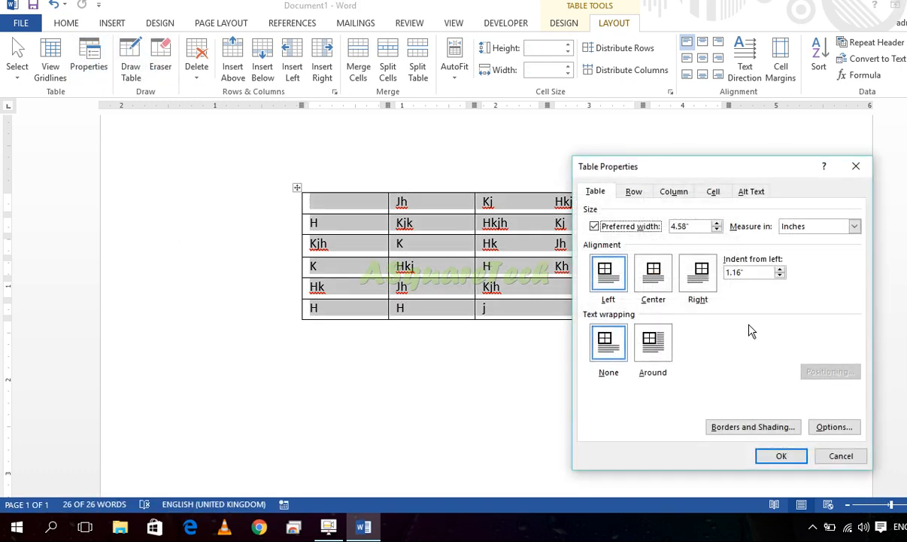
{"action": "left_click", "coordinate": [653, 271]}
{"action": "left_click", "coordinate": [781, 456]}
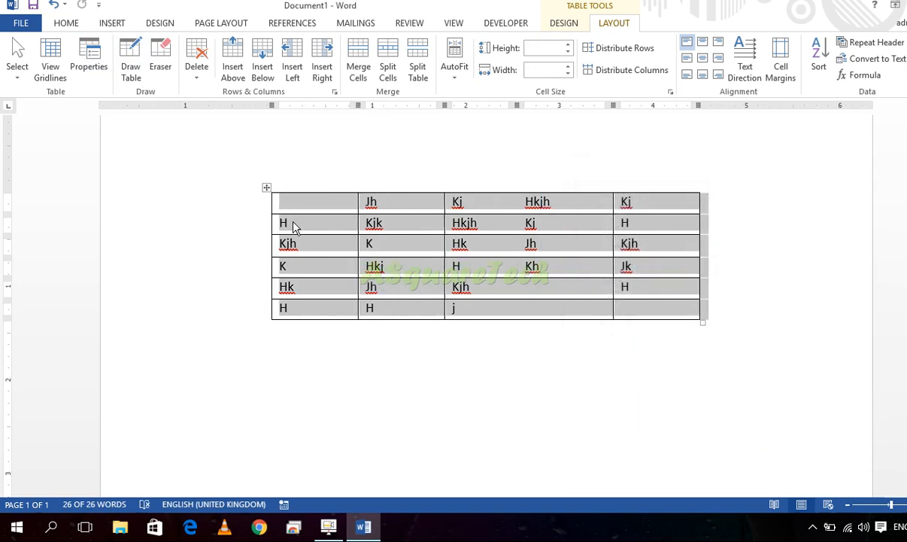
Compare the None and Around text wrapping options in Table Properties, leaving Around chosen for the table
{"action": "left_click", "coordinate": [100, 61]}
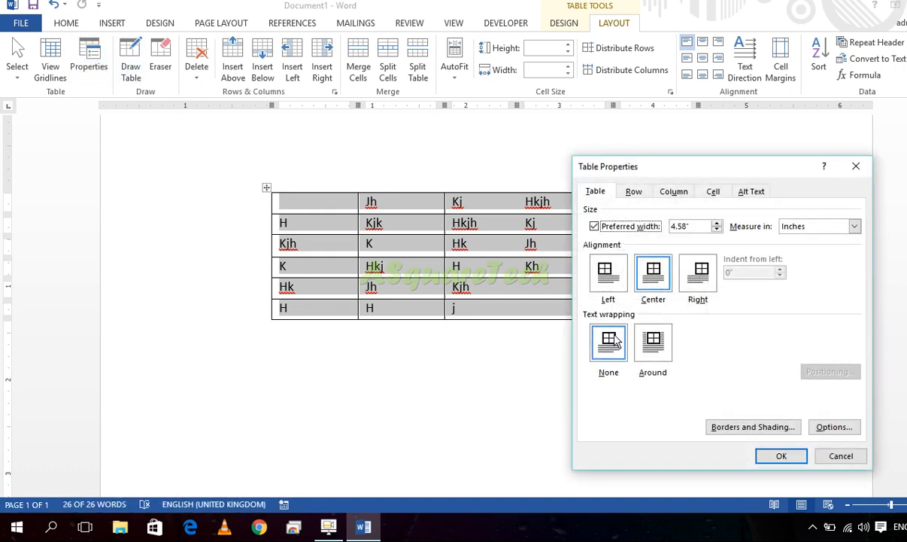
{"action": "left_click", "coordinate": [658, 344]}
{"action": "left_click", "coordinate": [603, 348]}
{"action": "left_click", "coordinate": [645, 349]}
{"action": "left_click", "coordinate": [609, 349]}
{"action": "left_click", "coordinate": [650, 352]}
{"action": "left_click", "coordinate": [615, 342]}
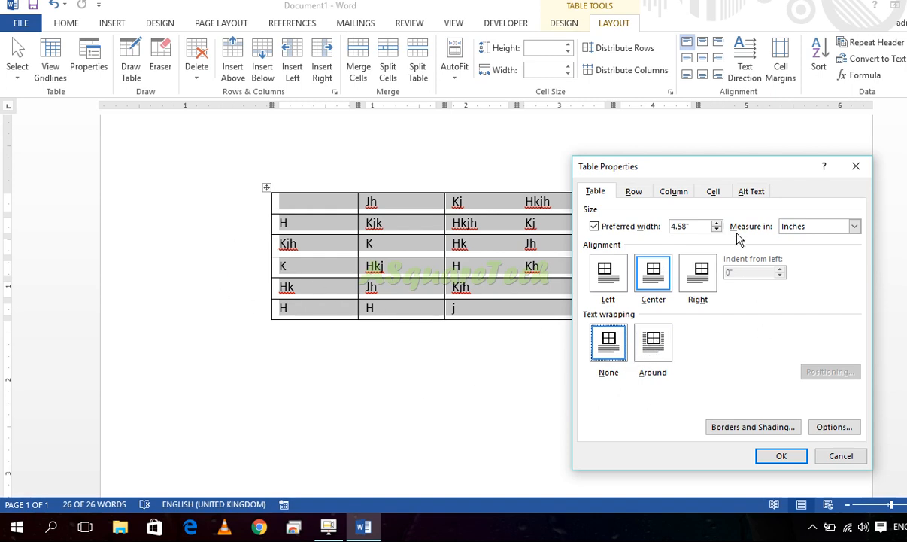
{"action": "left_click", "coordinate": [652, 343]}
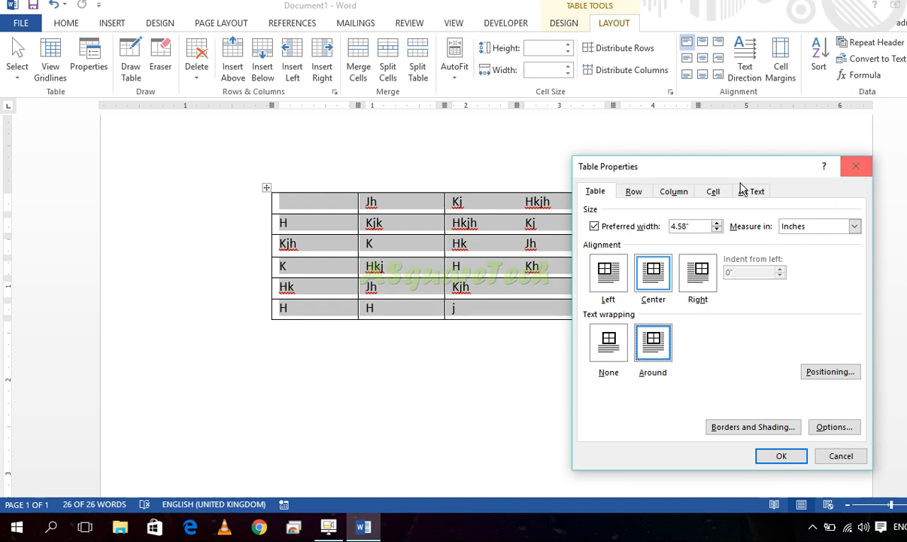
Specify a height of 1.1" for rows 1-6 in the row properties and apply the table settings
{"action": "left_click", "coordinate": [635, 191]}
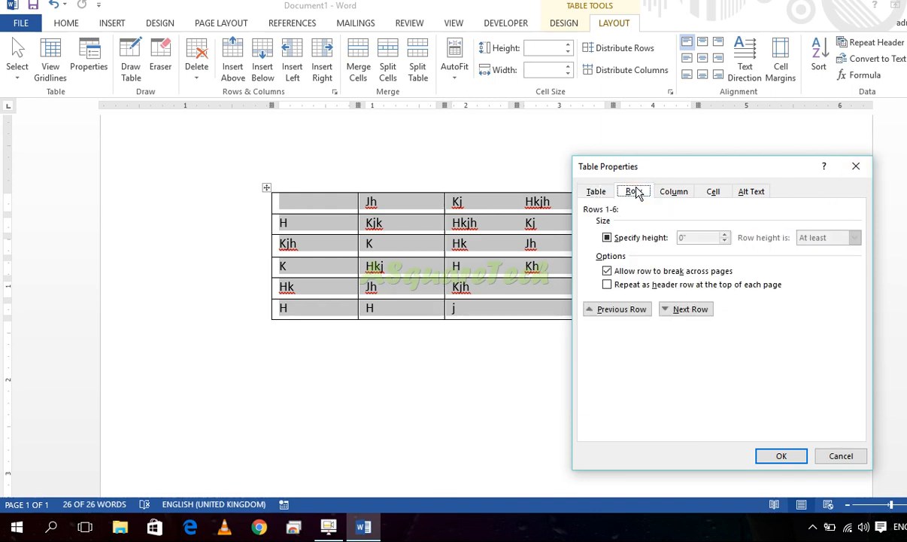
{"action": "left_click", "coordinate": [608, 238]}
{"action": "left_click", "coordinate": [725, 235]}
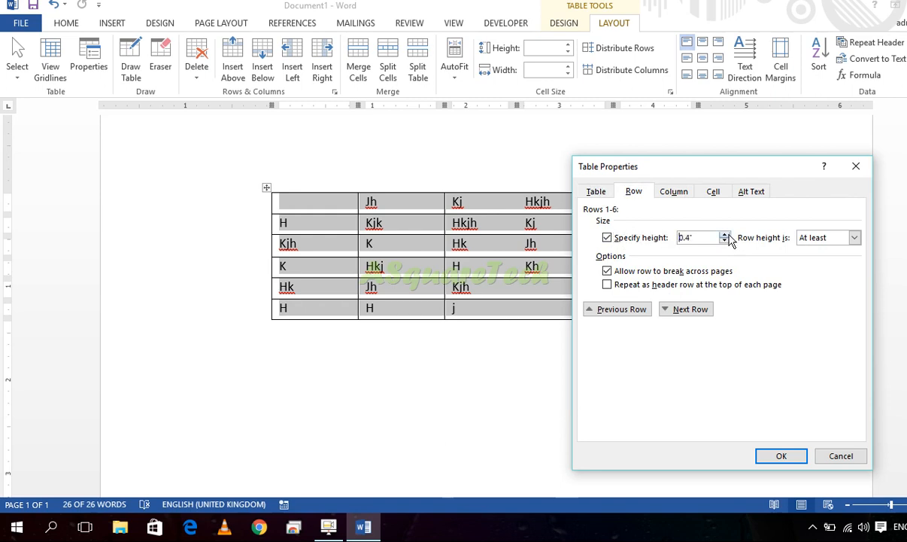
{"action": "left_click", "coordinate": [782, 455]}
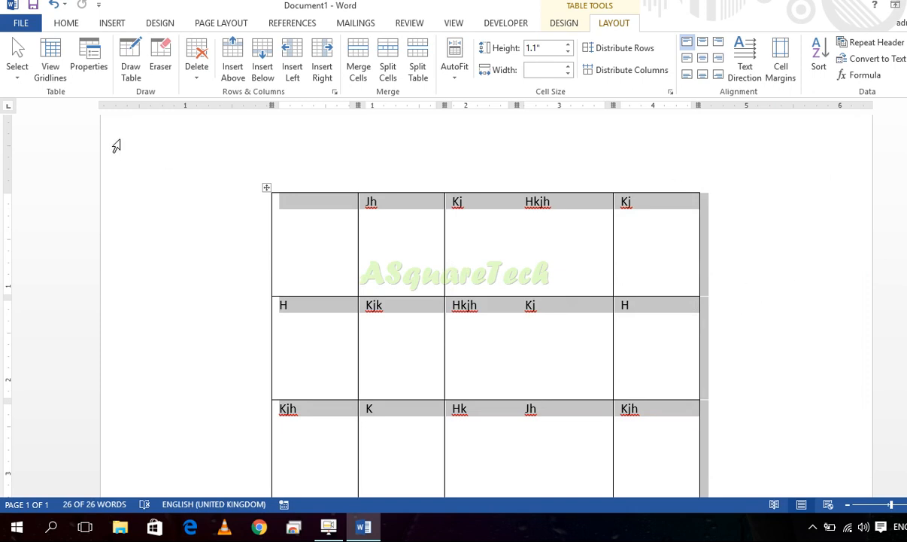
Lower the specified height of all table rows to 0.8" in Table Properties
{"action": "left_click", "coordinate": [88, 64]}
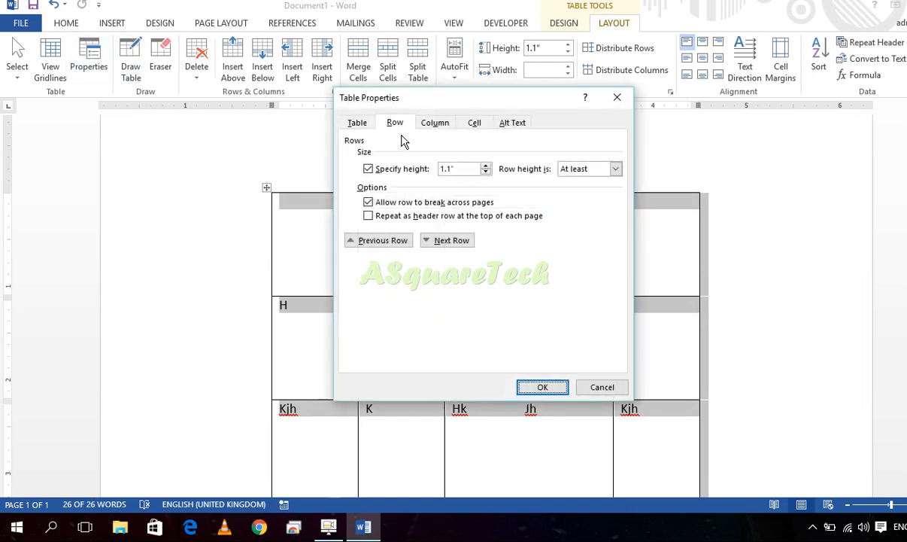
{"action": "left_click", "coordinate": [486, 172]}
{"action": "left_click", "coordinate": [486, 173]}
{"action": "left_click", "coordinate": [486, 173]}
{"action": "left_click", "coordinate": [542, 387]}
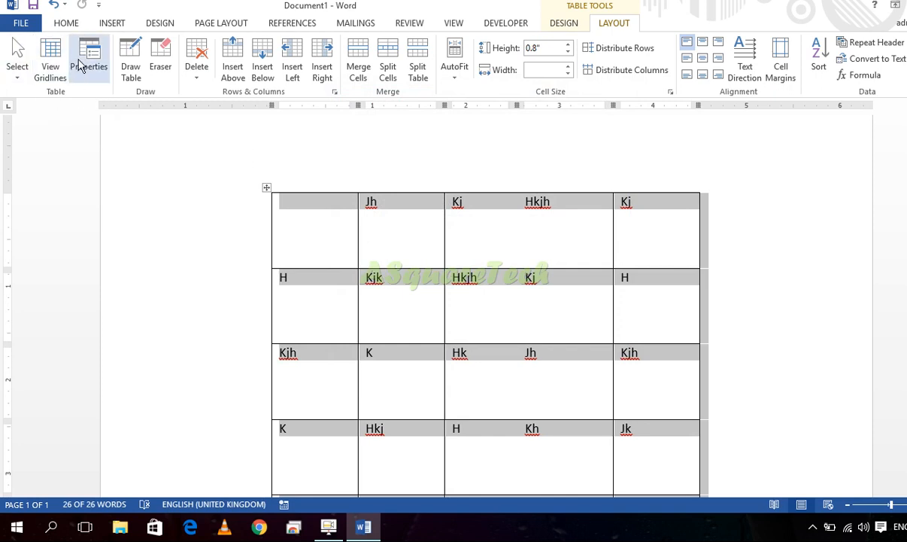
Reduce all rows' height to 0.4", and resize the table freehand to first-row cells about 0.42" high and 0.91" wide
{"action": "left_click", "coordinate": [569, 52]}
{"action": "left_click", "coordinate": [568, 52]}
{"action": "left_click", "coordinate": [569, 52]}
{"action": "left_click", "coordinate": [569, 51]}
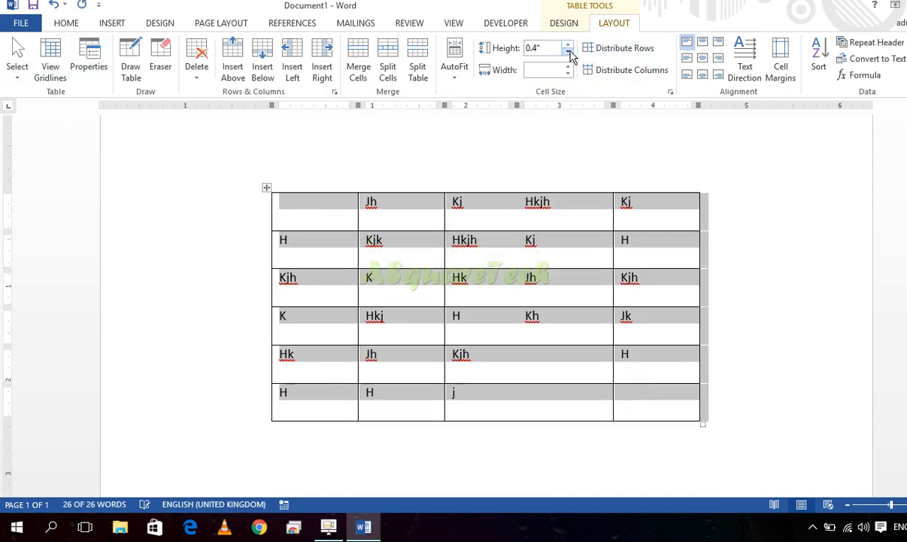
{"action": "left_click", "coordinate": [568, 52]}
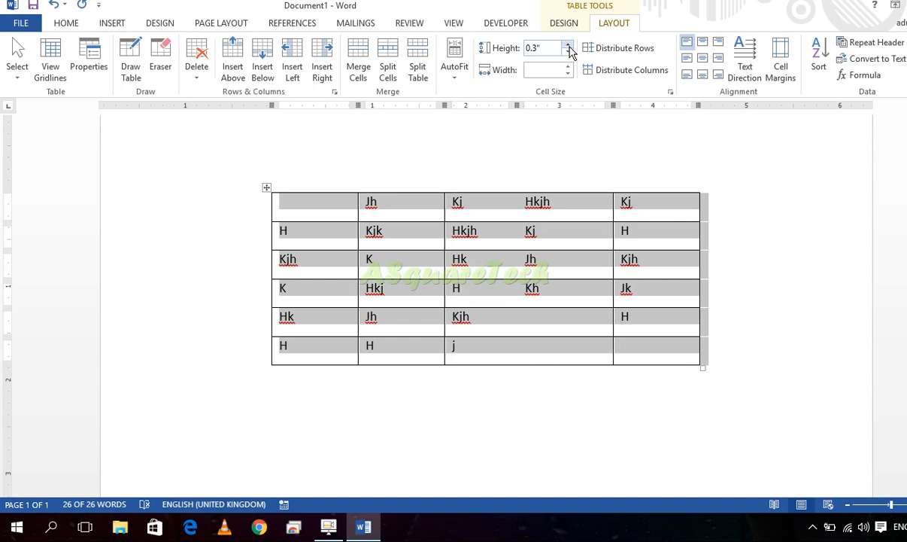
{"action": "left_click", "coordinate": [569, 45]}
{"action": "mouse_move", "coordinate": [702, 426]}
{"action": "left_mouse_down"}
{"action": "mouse_move", "coordinate": [705, 450]}
{"action": "mouse_move", "coordinate": [699, 383]}
{"action": "mouse_move", "coordinate": [694, 432]}
{"action": "left_mouse_up"}
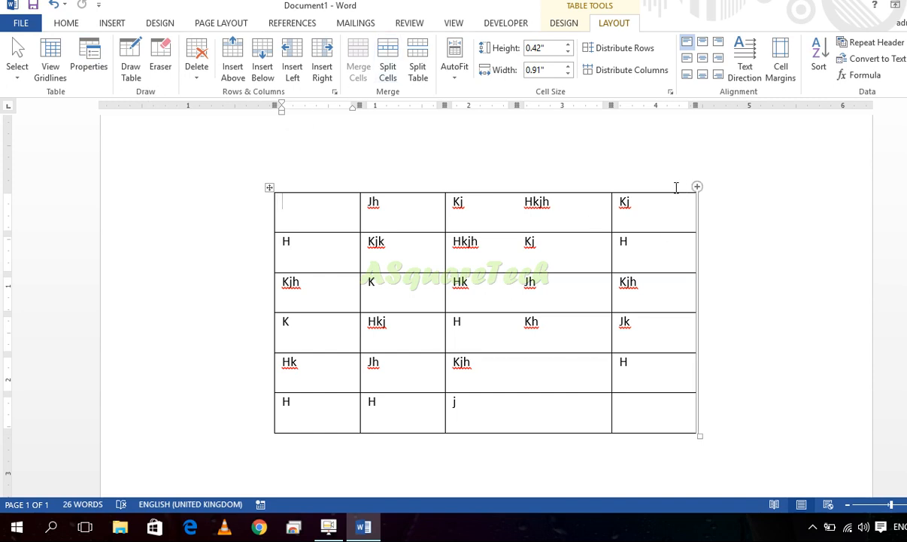
Step the first row's height up and down to show the effect, finishing at 0.6"
{"action": "left_click", "coordinate": [568, 44]}
{"action": "left_click", "coordinate": [569, 44]}
{"action": "left_click", "coordinate": [568, 44]}
{"action": "left_click", "coordinate": [568, 44]}
{"action": "left_click", "coordinate": [569, 44]}
{"action": "left_click", "coordinate": [569, 52]}
{"action": "left_click", "coordinate": [569, 52]}
{"action": "left_click", "coordinate": [569, 52]}
{"action": "left_click", "coordinate": [569, 52]}
{"action": "left_click", "coordinate": [569, 52]}
{"action": "left_click", "coordinate": [569, 52]}
{"action": "left_click", "coordinate": [569, 46]}
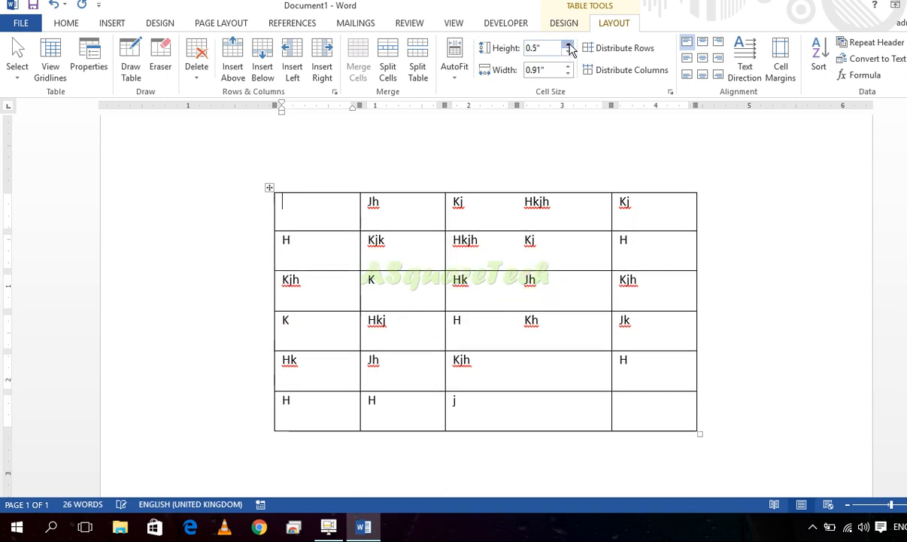
{"action": "left_click", "coordinate": [569, 45]}
{"action": "left_click", "coordinate": [569, 45]}
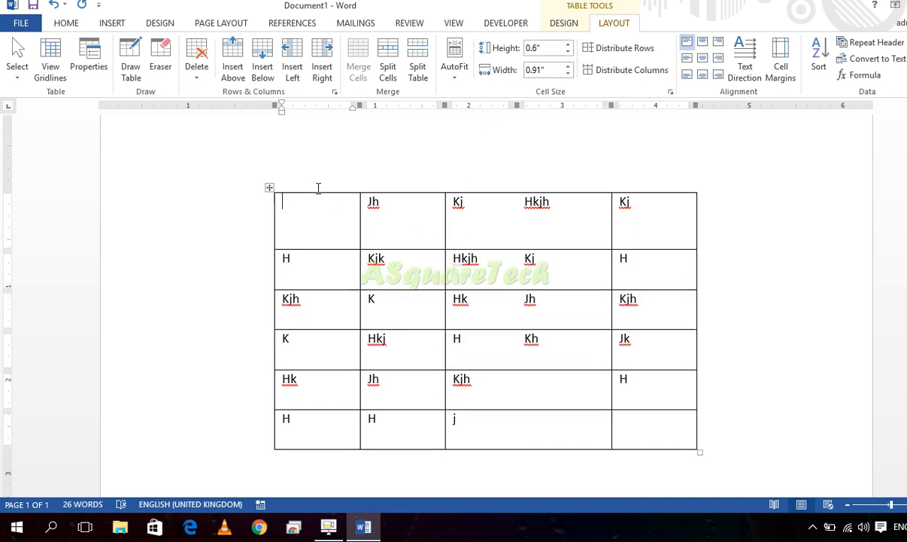
Select the whole table and set the height of all its rows to 0.6"
{"action": "left_click", "coordinate": [270, 189]}
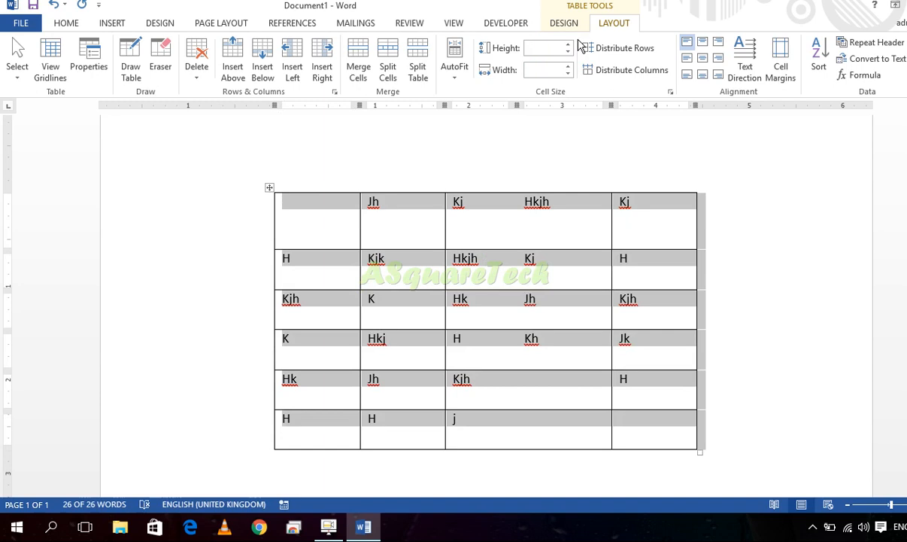
{"action": "left_click", "coordinate": [570, 50]}
{"action": "left_click", "coordinate": [569, 46]}
{"action": "left_click", "coordinate": [569, 45]}
{"action": "left_click", "coordinate": [568, 45]}
{"action": "left_click", "coordinate": [568, 45]}
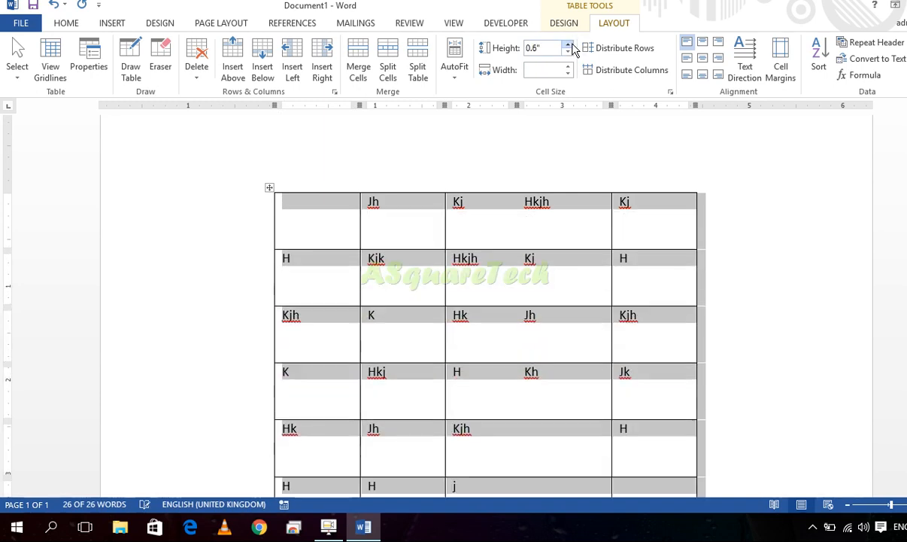
Reduce the height of all table rows to 0.4"
{"action": "left_click", "coordinate": [569, 45]}
{"action": "left_click", "coordinate": [569, 51]}
{"action": "left_click", "coordinate": [570, 52]}
{"action": "left_click", "coordinate": [570, 52]}
Select only the third and fourth rows and set their height to 0.7"
{"action": "left_click", "coordinate": [575, 314]}
{"action": "left_click_drag", "start_coordinate": [644, 316], "coordinate": [334, 278]}
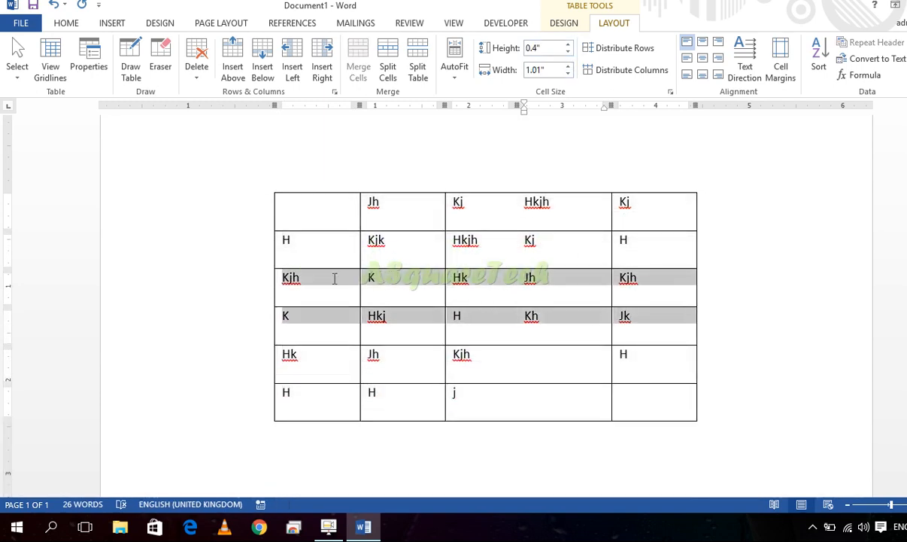
{"action": "left_click", "coordinate": [569, 46]}
{"action": "left_click", "coordinate": [570, 45]}
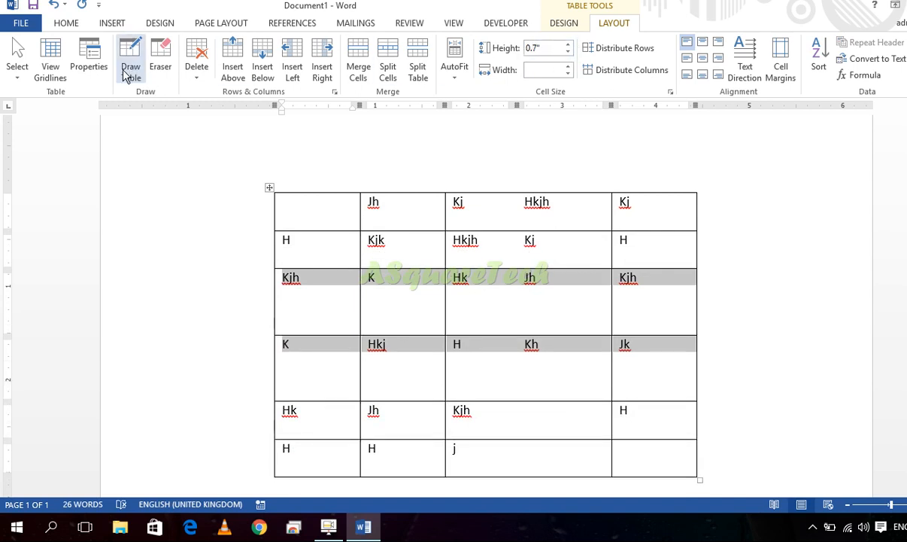
Enable a preferred width of 1.1" for columns 1-5 in Table Properties and apply it
{"action": "left_click", "coordinate": [89, 67]}
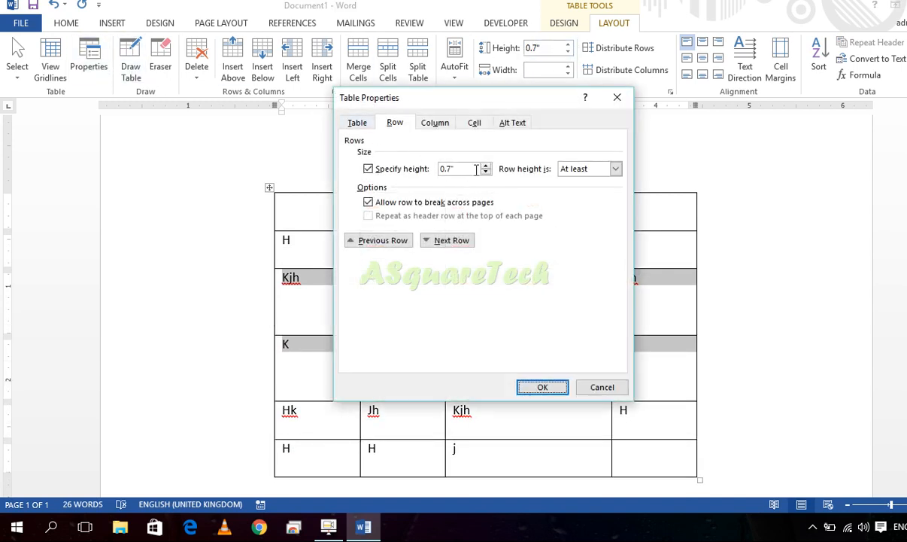
{"action": "left_click", "coordinate": [433, 123]}
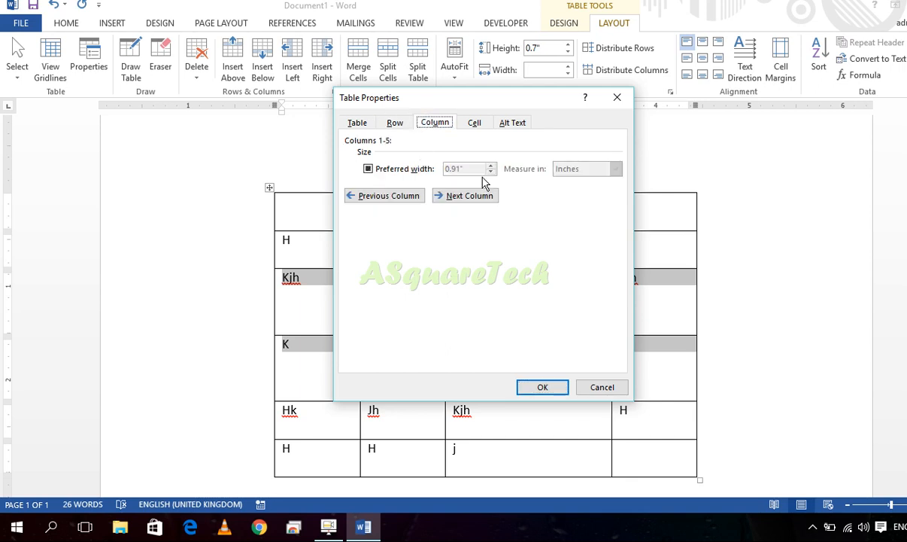
{"action": "left_click", "coordinate": [401, 170]}
{"action": "left_click", "coordinate": [490, 165]}
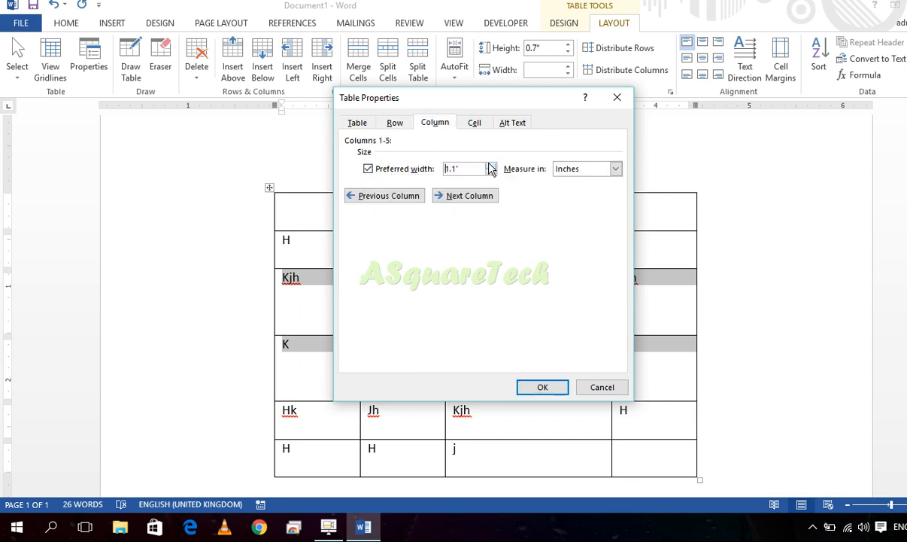
{"action": "left_click", "coordinate": [541, 385]}
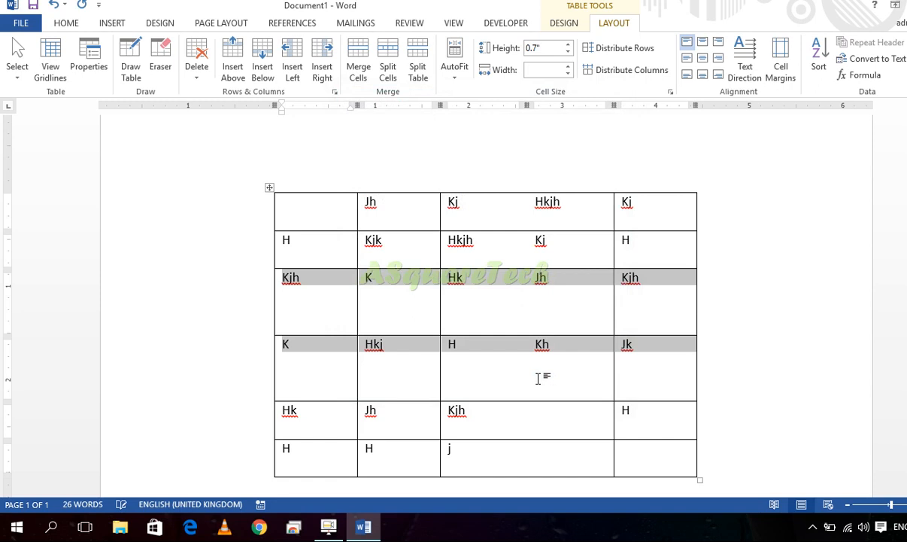
Try stepping the cell width of the third and fourth rows, and undo the width changes
{"action": "left_click", "coordinate": [570, 71]}
{"action": "left_click", "coordinate": [570, 71]}
{"action": "left_click", "coordinate": [570, 71]}
{"action": "left_click", "coordinate": [570, 72]}
{"action": "left_click", "coordinate": [570, 71]}
{"action": "key", "text": "ctrl+z"}
{"action": "key", "text": "ctrl+z"}
{"action": "key", "text": "ctrl+z"}
{"action": "key", "text": "ctrl+z"}
{"action": "key", "text": "ctrl+z"}
{"action": "key", "text": "ctrl+z"}
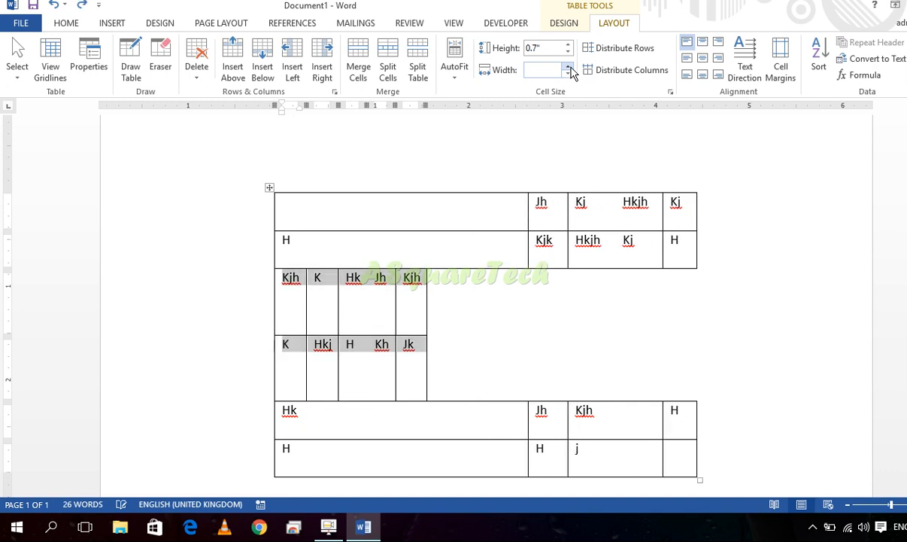
Select the whole table and distribute its columns evenly
{"action": "left_click", "coordinate": [270, 186]}
{"action": "left_click", "coordinate": [568, 70]}
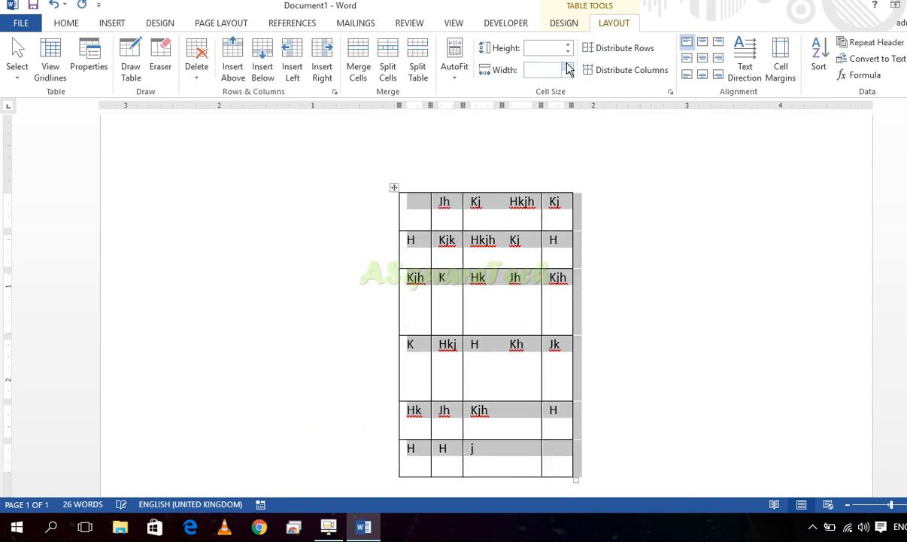
{"action": "left_click", "coordinate": [593, 72]}
Step the width of all table columns up and down, finishing at 0.8"
{"action": "left_click", "coordinate": [568, 67]}
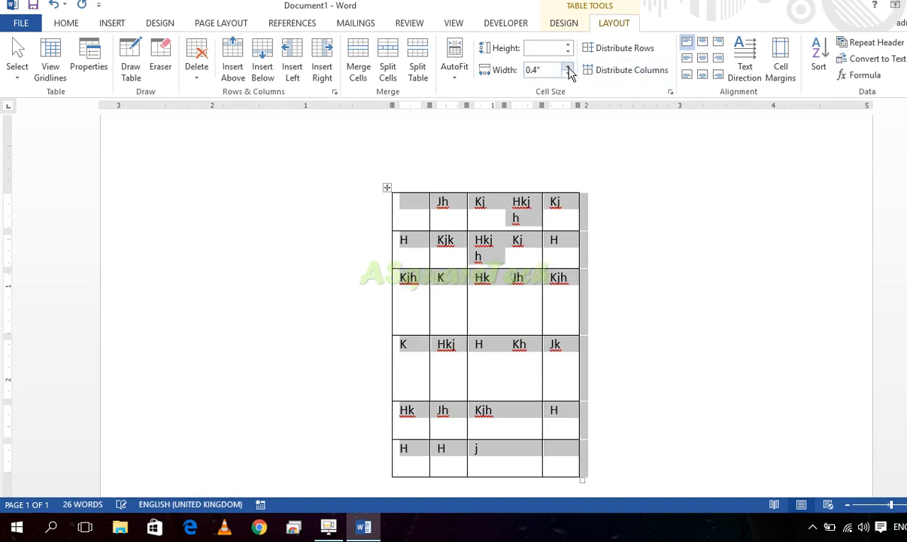
{"action": "left_click", "coordinate": [568, 66]}
{"action": "left_click", "coordinate": [568, 66]}
{"action": "left_click", "coordinate": [568, 66]}
{"action": "left_click", "coordinate": [568, 66]}
{"action": "left_click", "coordinate": [568, 66]}
{"action": "left_click", "coordinate": [568, 66]}
{"action": "left_click", "coordinate": [568, 67]}
{"action": "left_click", "coordinate": [568, 73]}
{"action": "left_click", "coordinate": [569, 73]}
{"action": "left_click", "coordinate": [568, 73]}
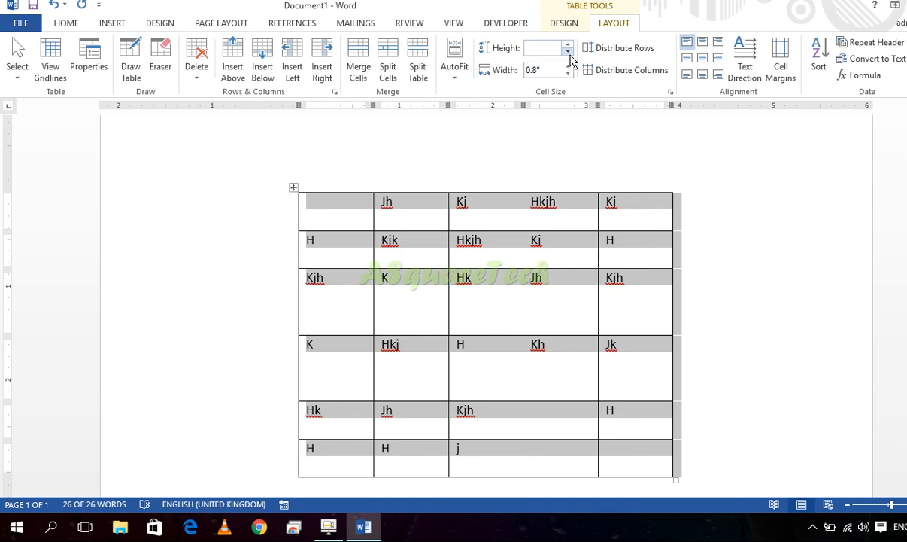
Set all rows' height to 0.5", and enlarge the table freehand to cells about 0.58" high and 0.9" wide
{"action": "left_click", "coordinate": [569, 52]}
{"action": "left_click", "coordinate": [569, 46]}
{"action": "left_click", "coordinate": [569, 45]}
{"action": "left_click", "coordinate": [569, 45]}
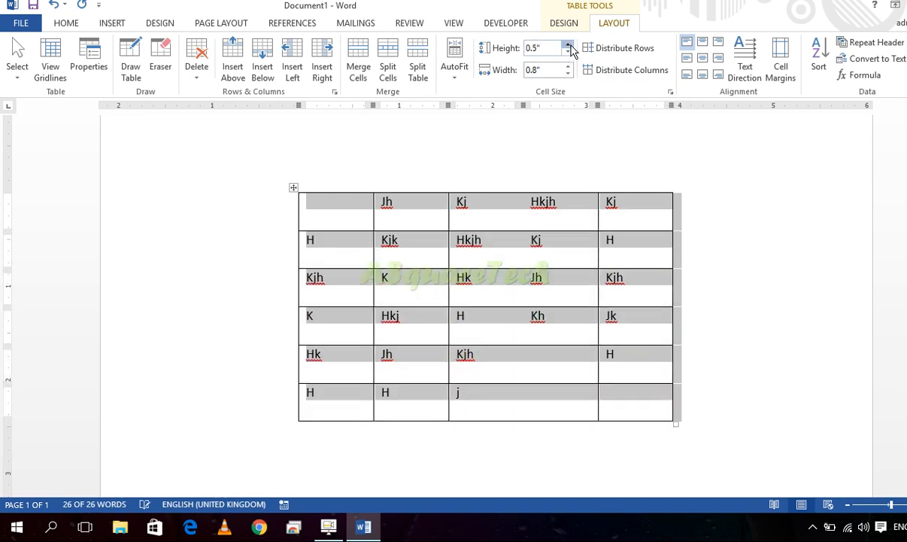
{"action": "left_click_drag", "start_coordinate": [678, 480], "coordinate": [717, 247]}
{"action": "scroll", "coordinate": [634, 351], "scroll_direction": "up", "scroll_amount": 3}
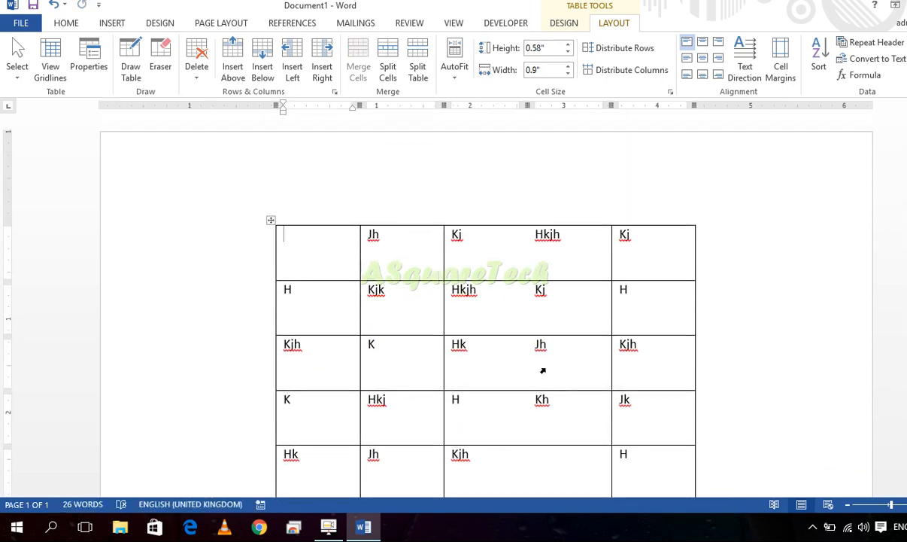
Draw four vertical borderless dividers through cells of the first four columns and one horizontal divider in the second row's first cell
{"action": "left_click", "coordinate": [139, 75]}
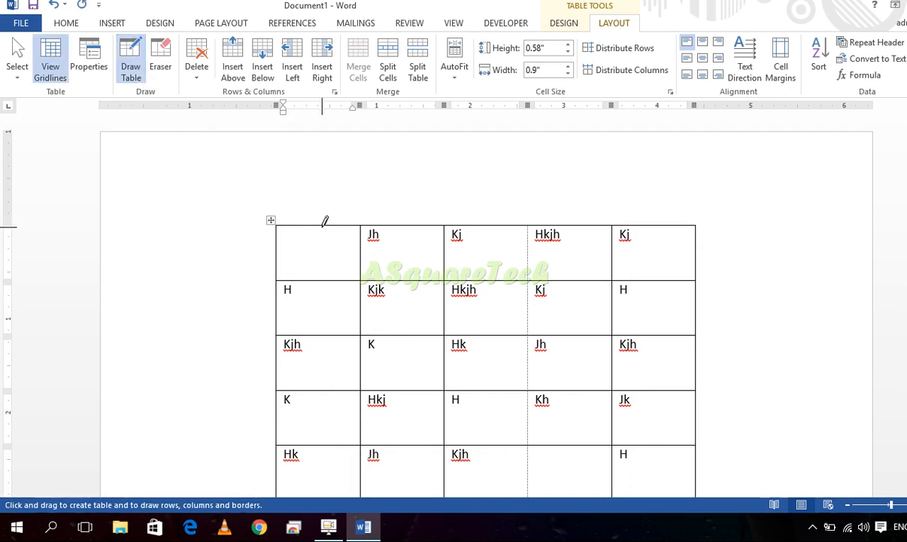
{"action": "left_click_drag", "start_coordinate": [324, 224], "coordinate": [317, 273]}
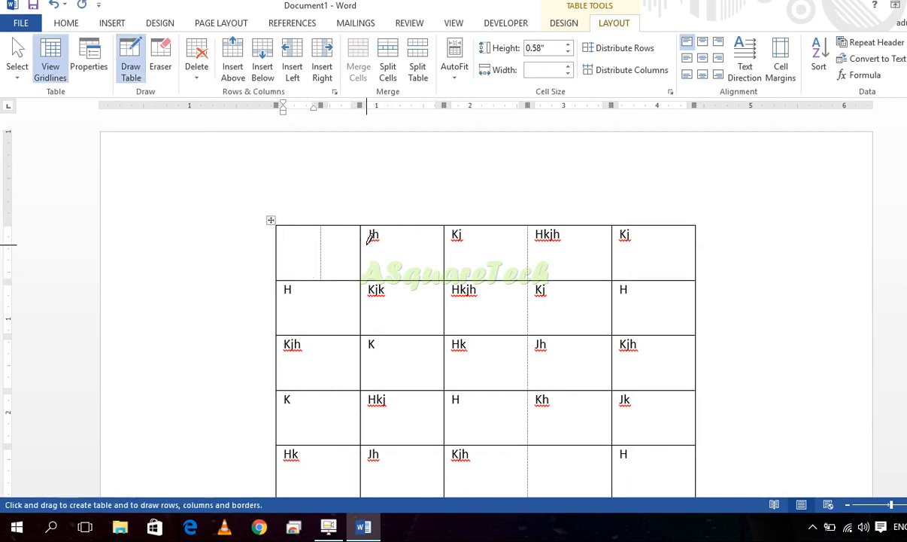
{"action": "left_click_drag", "start_coordinate": [412, 220], "coordinate": [409, 335]}
{"action": "left_click_drag", "start_coordinate": [508, 224], "coordinate": [507, 390]}
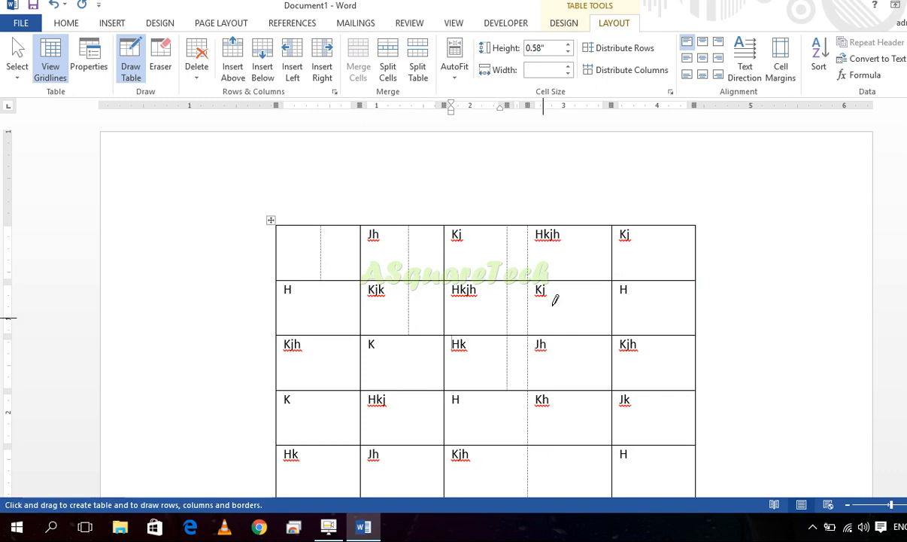
{"action": "left_click_drag", "start_coordinate": [579, 272], "coordinate": [580, 422]}
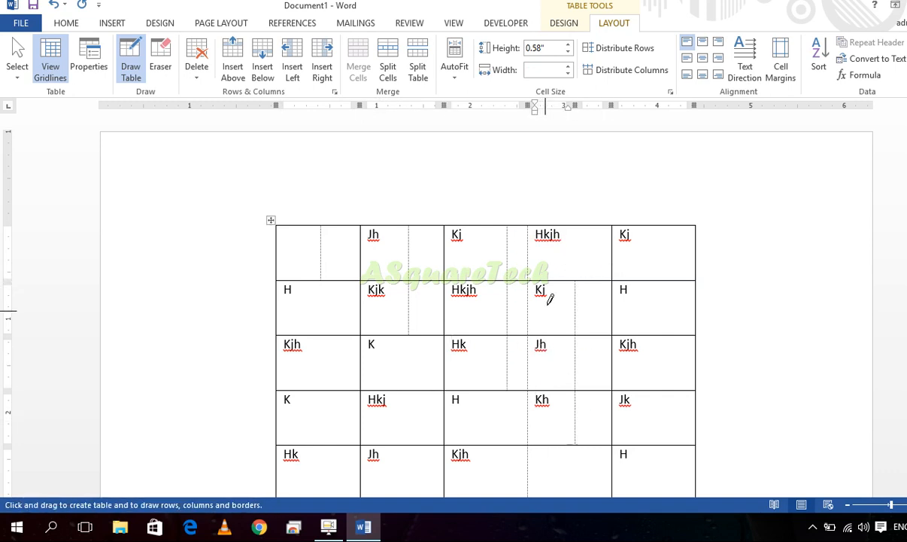
{"action": "left_click_drag", "start_coordinate": [361, 301], "coordinate": [285, 301]}
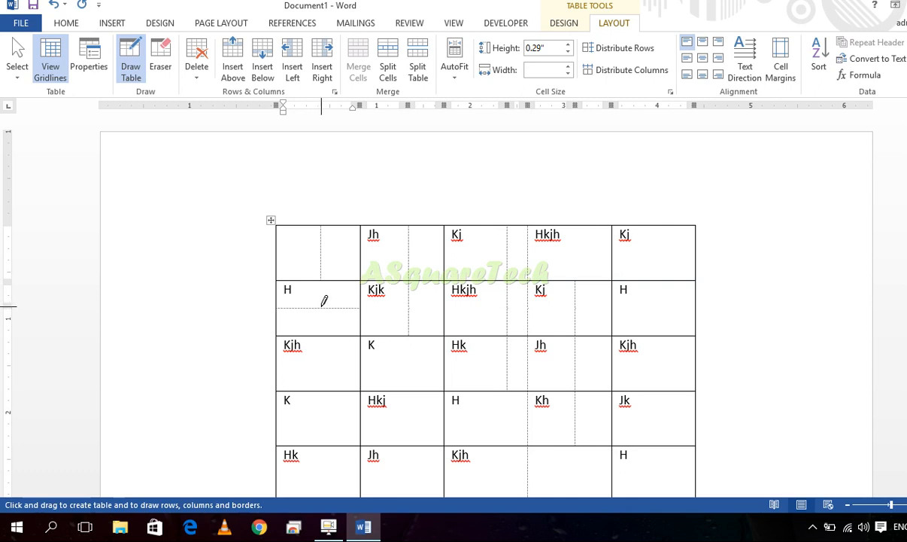
Choose a multi-line border style and draw two vertical and three horizontal partitions through second- and third-column cells in the first three rows
{"action": "left_click", "coordinate": [566, 23]}
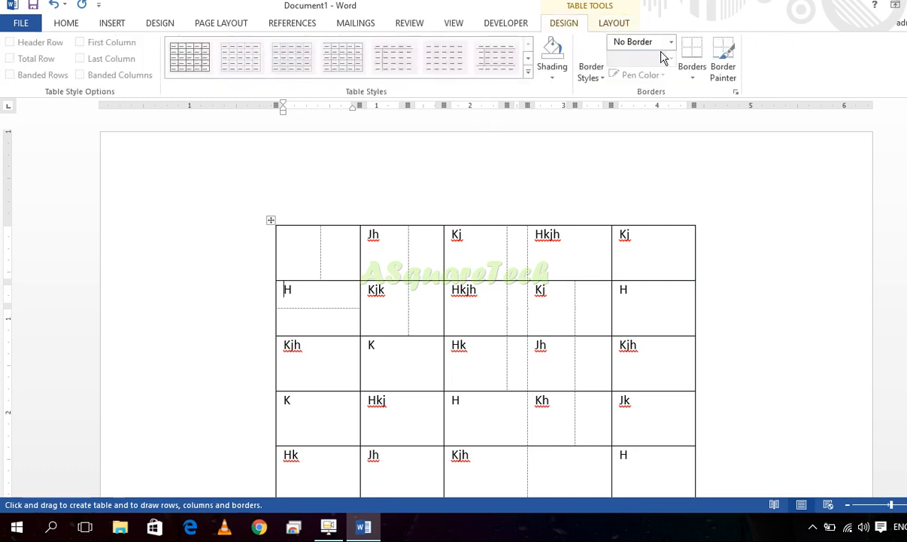
{"action": "left_click", "coordinate": [670, 42]}
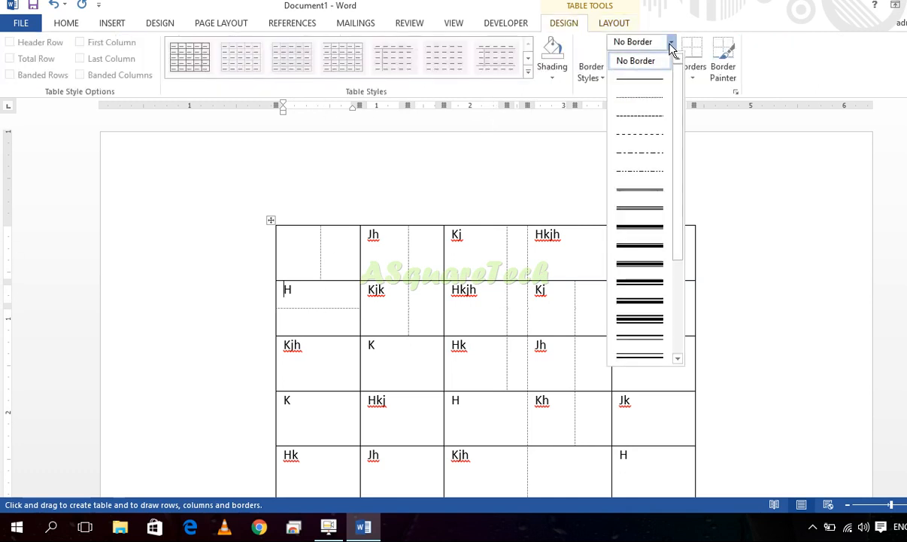
{"action": "left_click", "coordinate": [632, 223]}
{"action": "left_click_drag", "start_coordinate": [473, 280], "coordinate": [473, 391]}
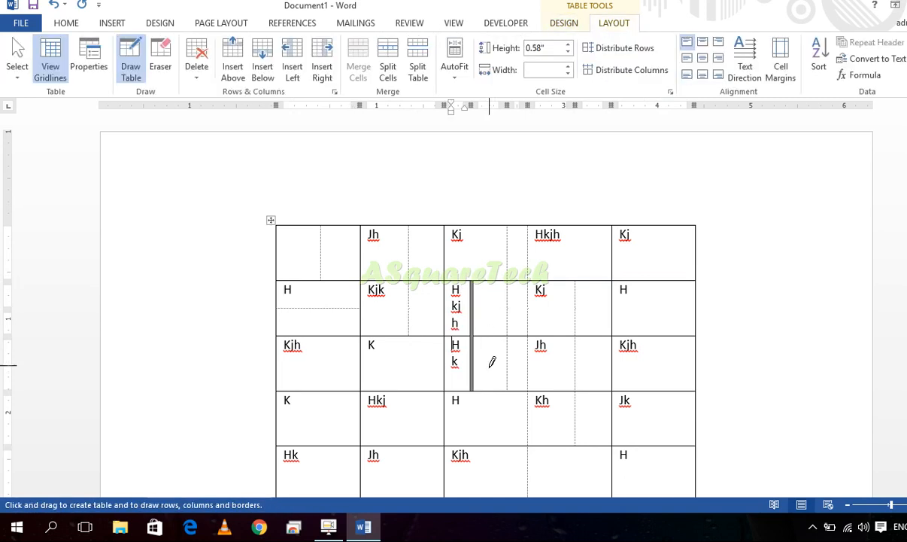
{"action": "left_click_drag", "start_coordinate": [472, 352], "coordinate": [361, 352]}
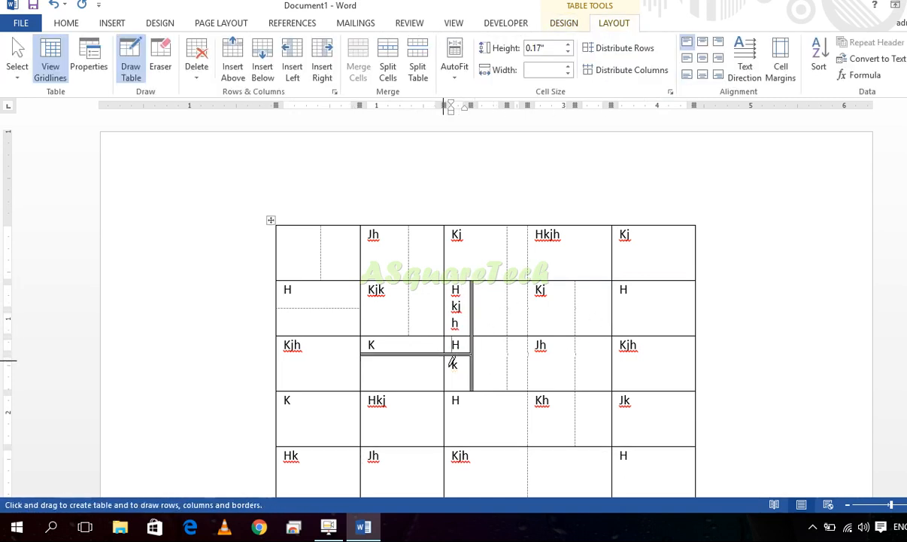
{"action": "left_click_drag", "start_coordinate": [421, 329], "coordinate": [470, 329]}
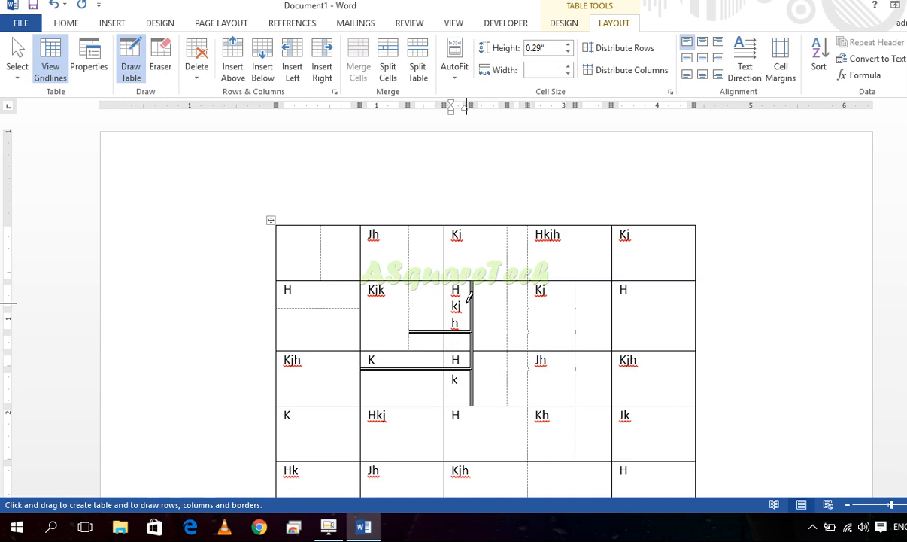
{"action": "left_click_drag", "start_coordinate": [413, 314], "coordinate": [468, 315]}
{"action": "left_click_drag", "start_coordinate": [473, 231], "coordinate": [474, 298]}
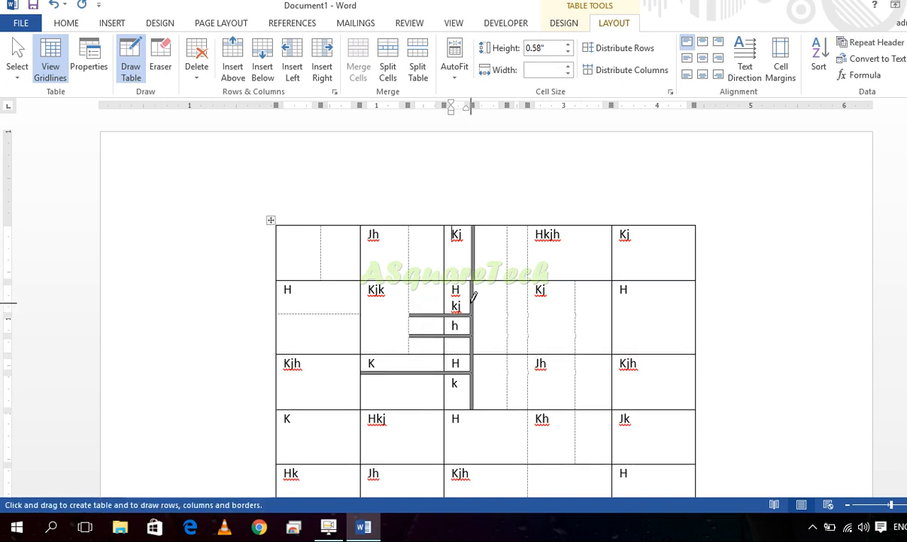
Undo the five partitions drawn with the multi-line border style
{"action": "key", "text": "ctrl+z"}
{"action": "key", "text": "ctrl+z"}
{"action": "key", "text": "ctrl+z"}
{"action": "key", "text": "ctrl+z"}
{"action": "key", "text": "ctrl+z"}
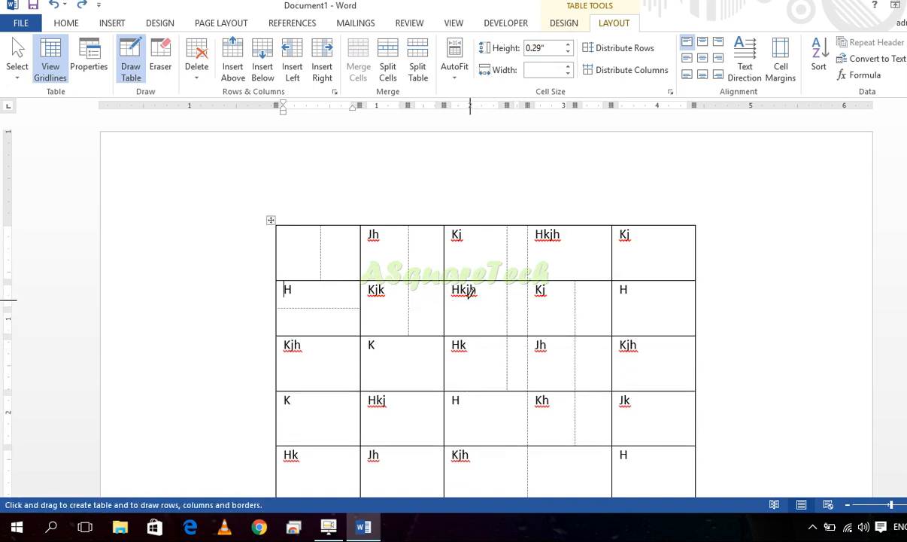
Erase all the vertical partitions in the first row with the Eraser, merging it into a single cell
{"action": "left_click", "coordinate": [160, 64]}
{"action": "left_click", "coordinate": [360, 255]}
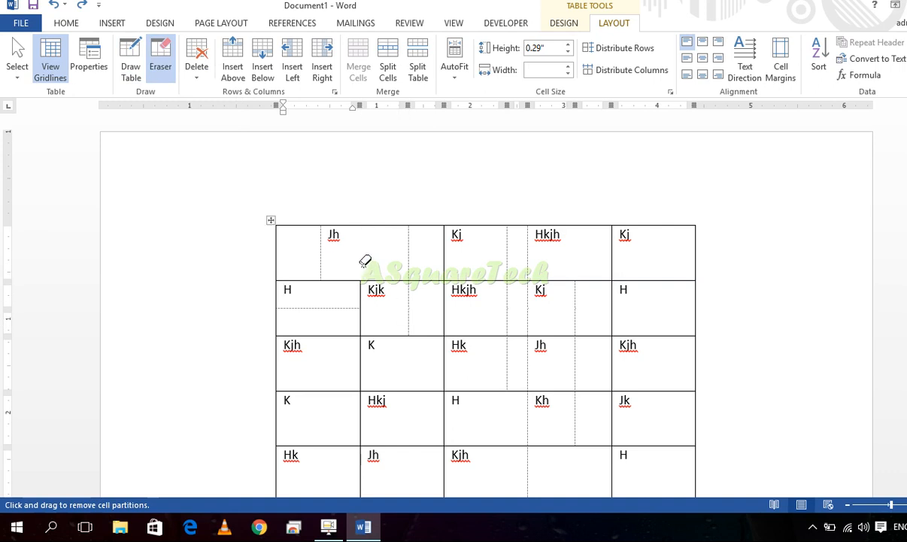
{"action": "left_click", "coordinate": [329, 254]}
{"action": "left_click", "coordinate": [507, 256]}
{"action": "left_click", "coordinate": [609, 256]}
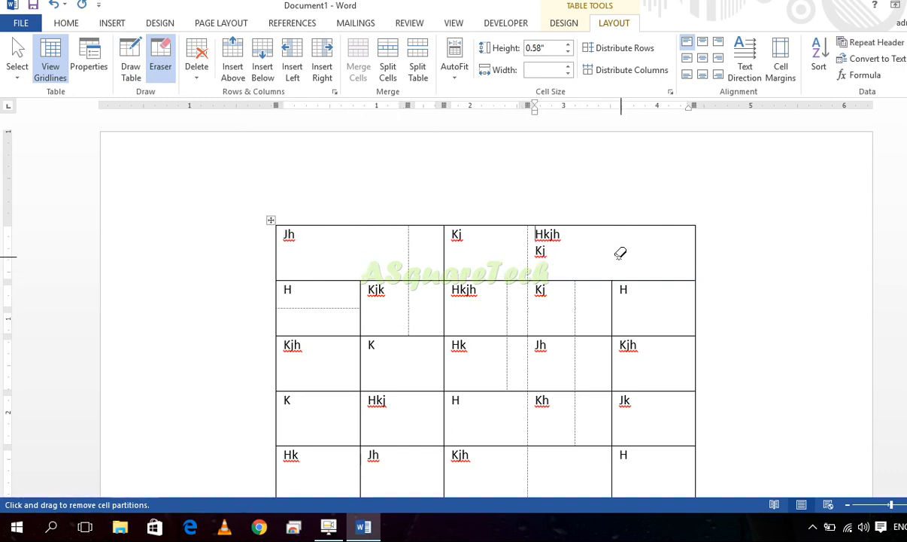
{"action": "left_click", "coordinate": [444, 255]}
{"action": "left_click", "coordinate": [410, 252]}
{"action": "left_click", "coordinate": [528, 250]}
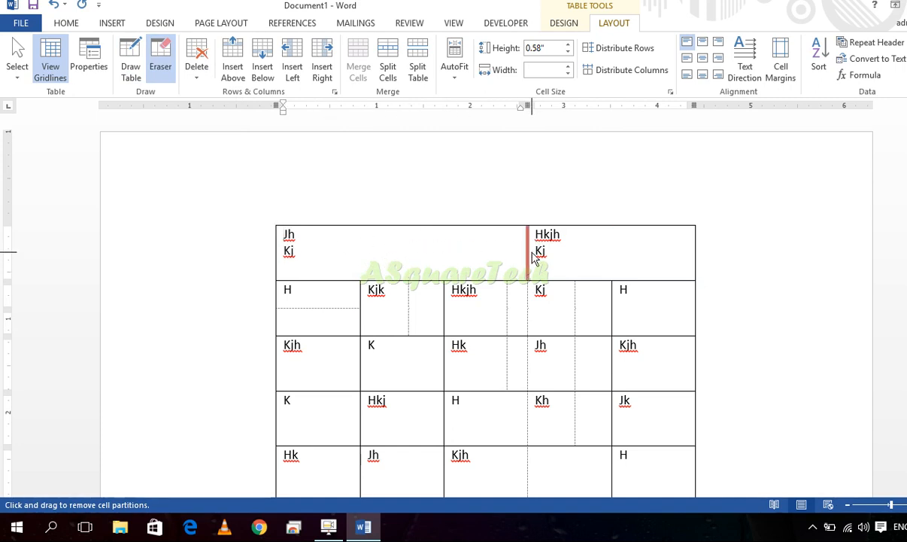
{"action": "scroll", "coordinate": [404, 411], "scroll_direction": "down", "scroll_amount": 4}
{"action": "scroll", "coordinate": [405, 405], "scroll_direction": "up", "scroll_amount": 3}
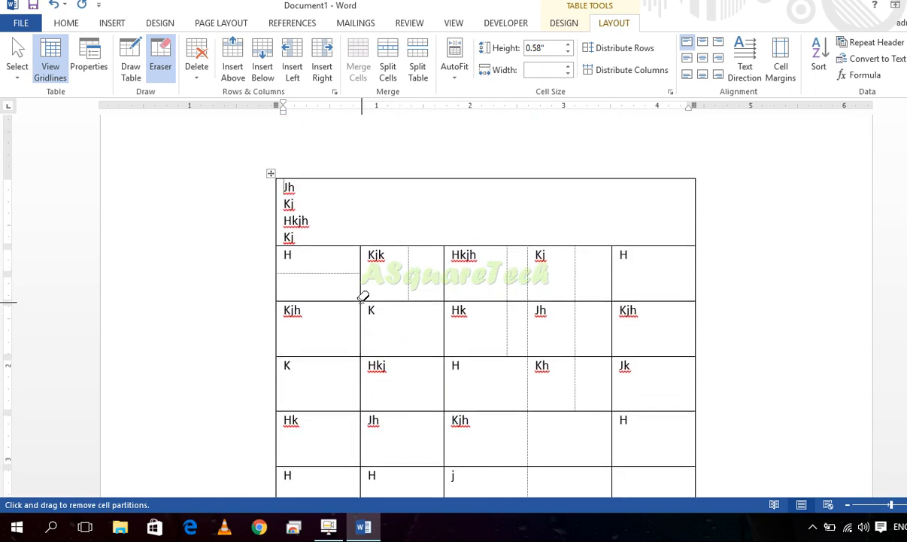
Erase the border between the third row's first two cells and the second row's partitions before its last cell, and leave the Eraser
{"action": "left_click", "coordinate": [331, 278]}
{"action": "left_click", "coordinate": [360, 273]}
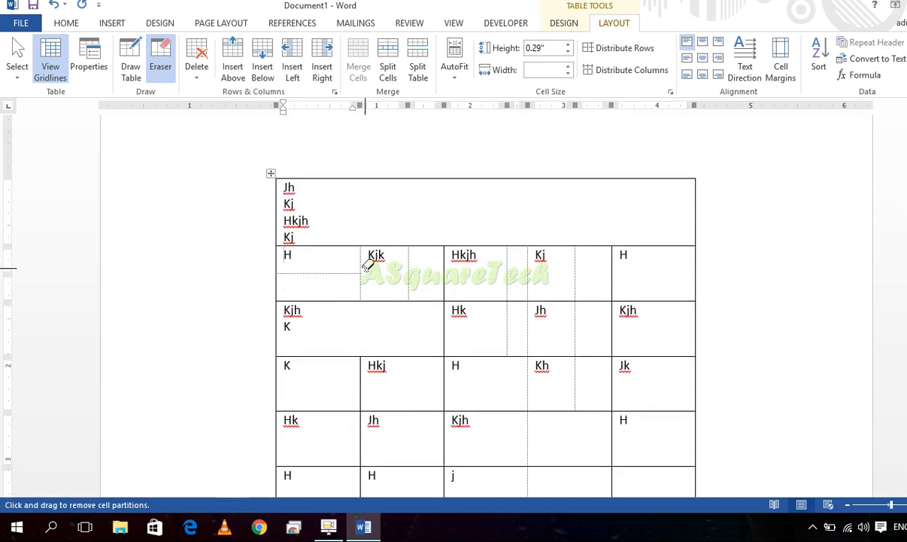
{"action": "left_click", "coordinate": [360, 260]}
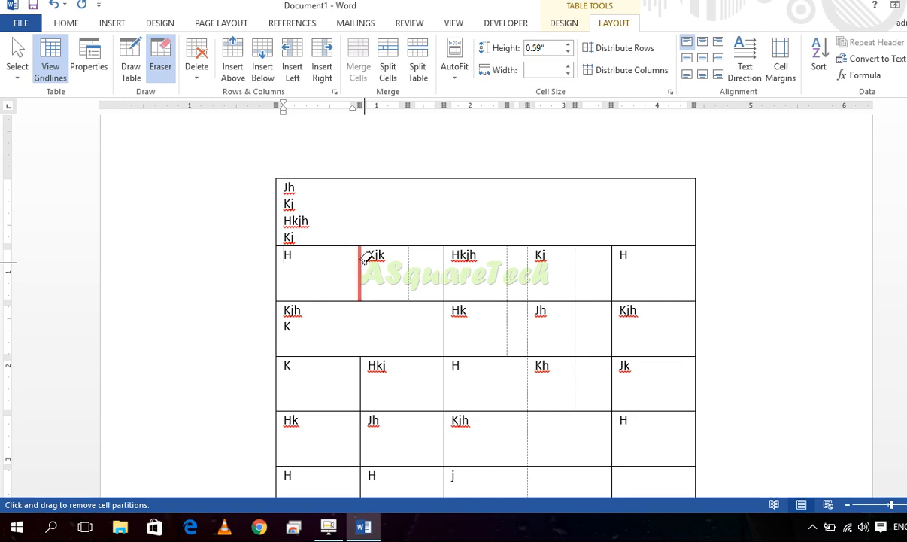
{"action": "left_click", "coordinate": [444, 256]}
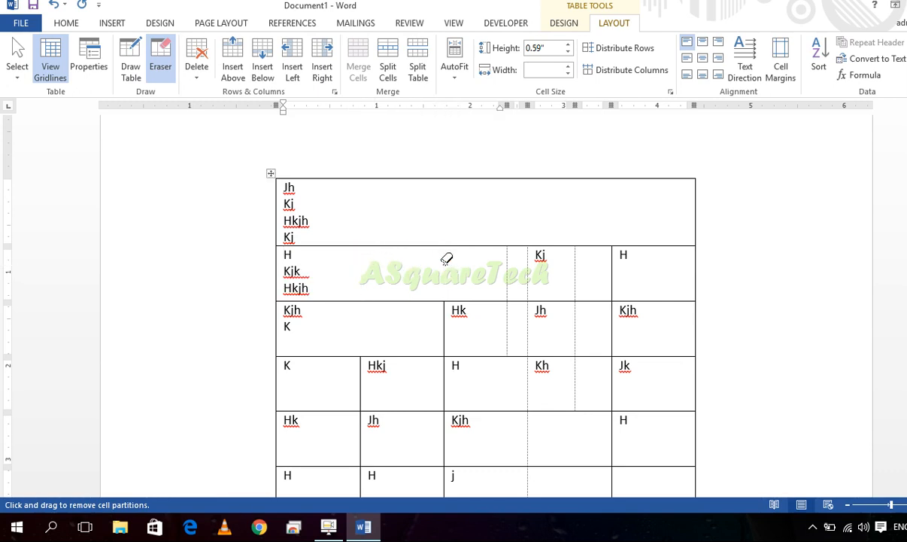
{"action": "left_click", "coordinate": [509, 258]}
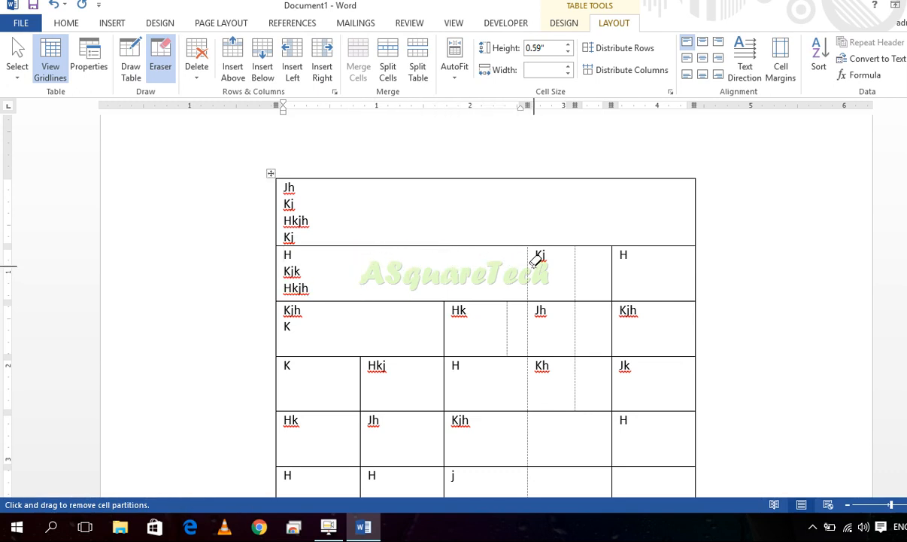
{"action": "mouse_move", "coordinate": [573, 258]}
{"action": "left_mouse_down"}
{"action": "mouse_move", "coordinate": [577, 266]}
{"action": "mouse_move", "coordinate": [538, 257]}
{"action": "mouse_move", "coordinate": [532, 265]}
{"action": "left_mouse_up"}
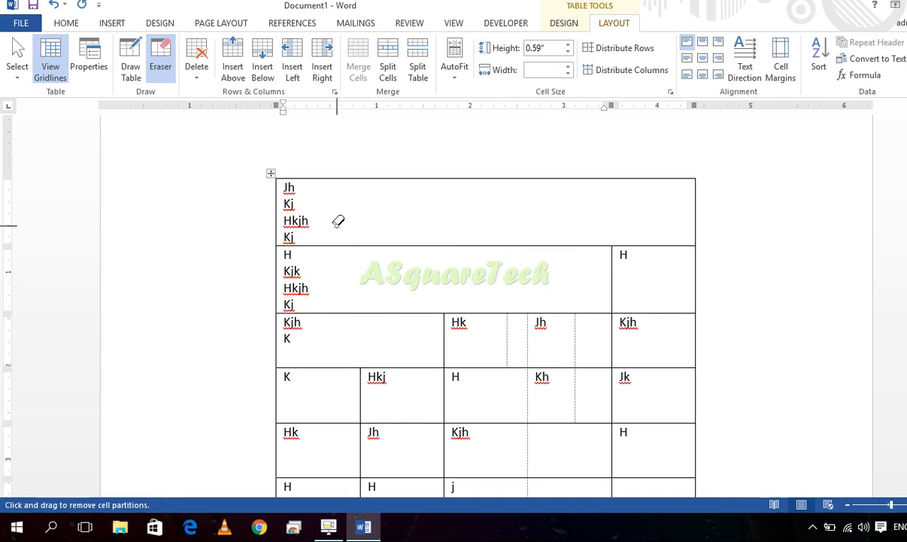
{"action": "key", "text": "Escape"}
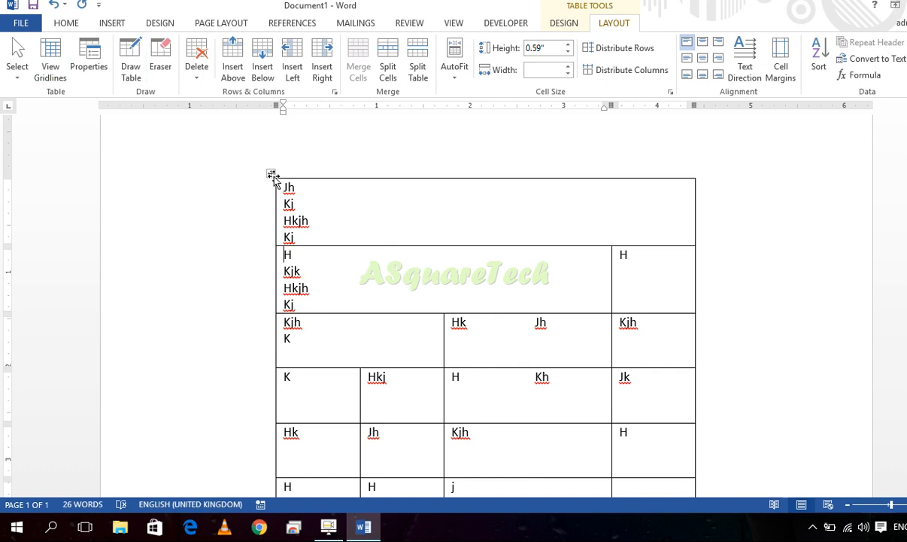
Select the whole table and delete it from the document
{"action": "left_click", "coordinate": [273, 176]}
{"action": "key", "text": "BackSpace"}
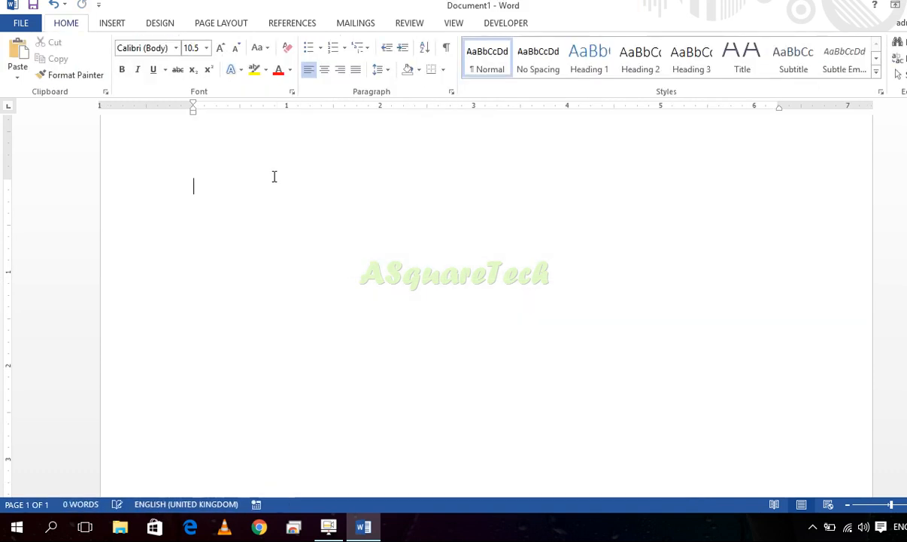
Insert a new table with five columns and five rows
{"action": "left_click", "coordinate": [111, 23]}
{"action": "left_click", "coordinate": [91, 68]}
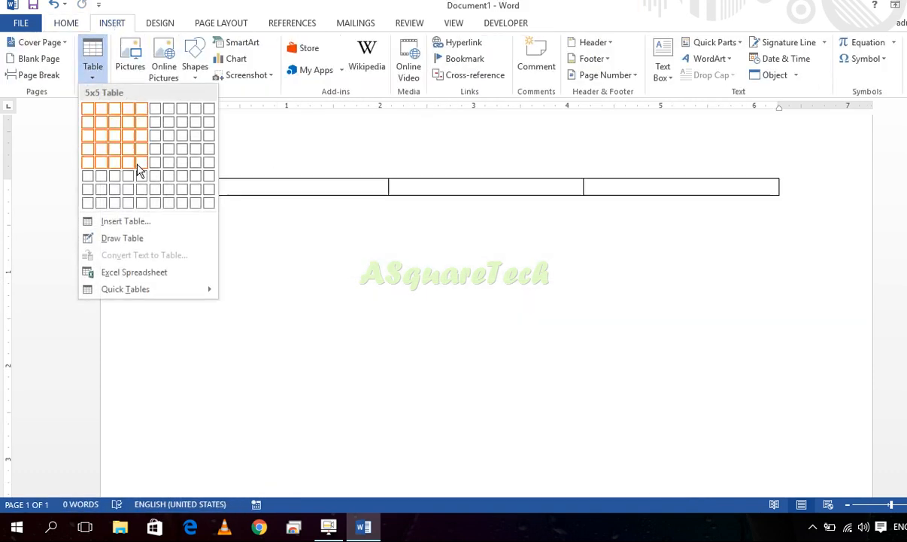
{"action": "left_click", "coordinate": [138, 170]}
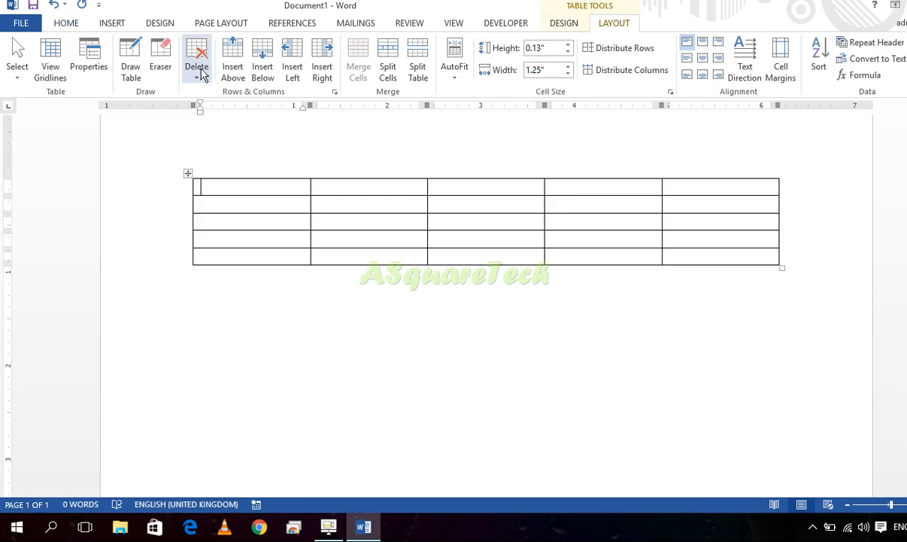
Delete the entire column containing the second row's second cell, using the Delete Cells options
{"action": "right_click", "coordinate": [356, 205]}
{"action": "left_click", "coordinate": [406, 374]}
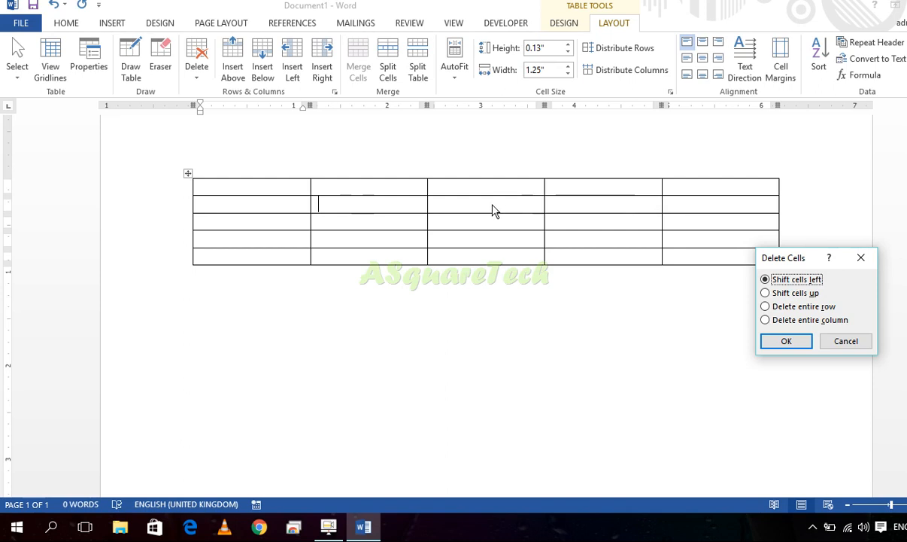
{"action": "left_click", "coordinate": [810, 294]}
{"action": "left_click", "coordinate": [808, 282]}
{"action": "left_click", "coordinate": [806, 309]}
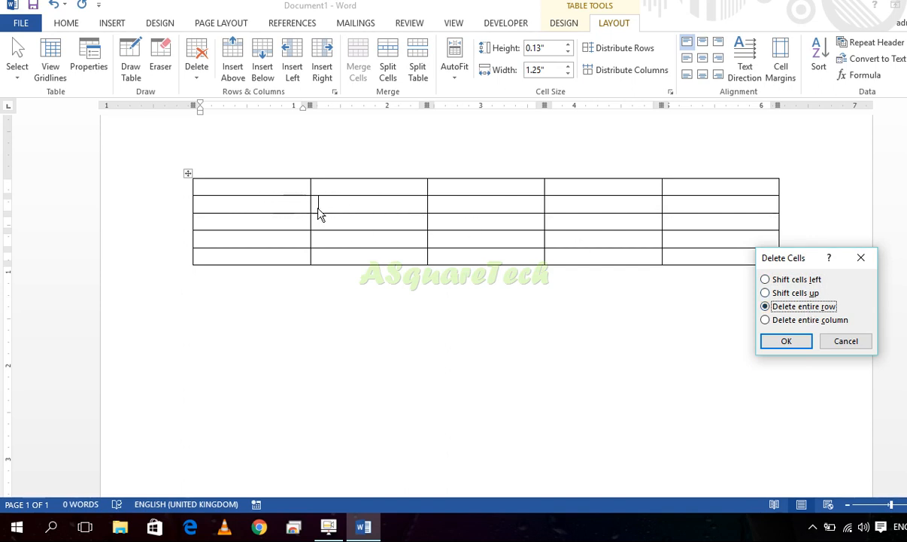
{"action": "left_click", "coordinate": [796, 319]}
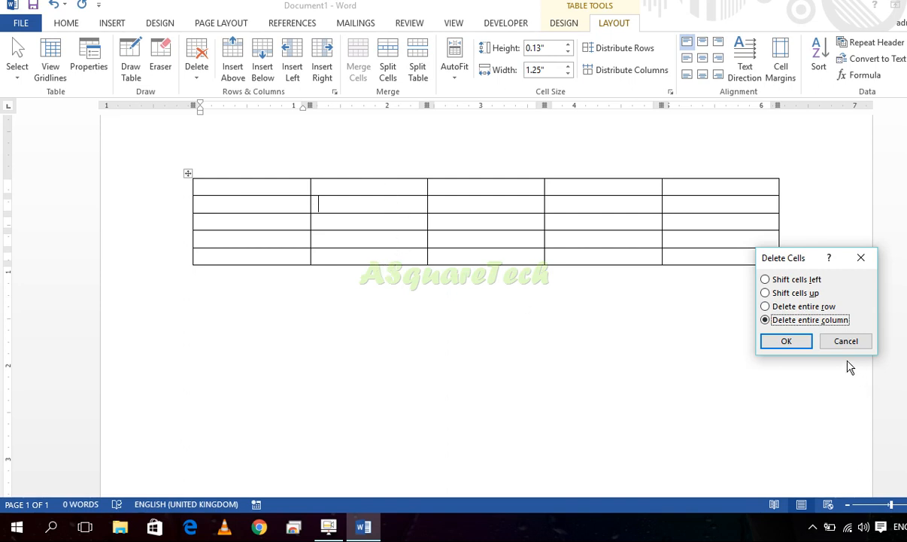
{"action": "left_click", "coordinate": [787, 340]}
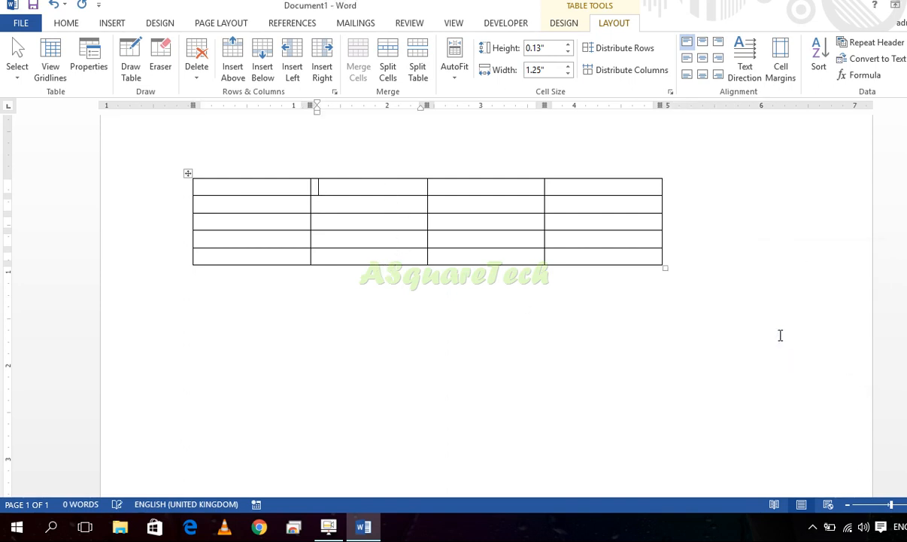
{"action": "left_click", "coordinate": [189, 176]}
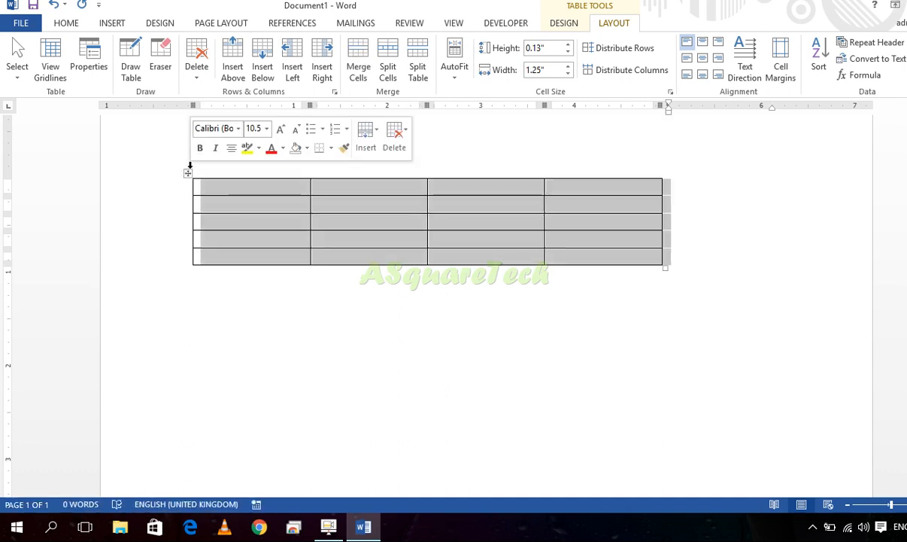
{"action": "left_click", "coordinate": [199, 75]}
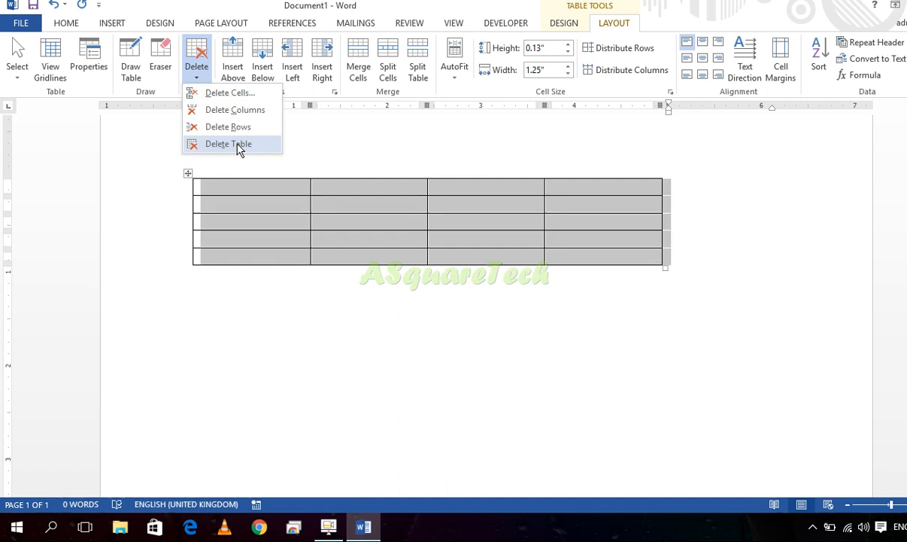
{"action": "left_click", "coordinate": [404, 227]}
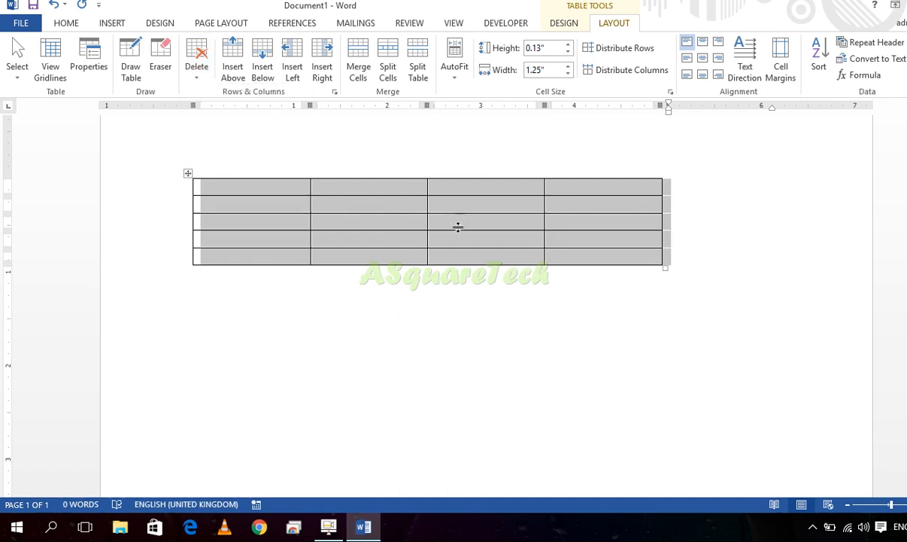
{"action": "left_click", "coordinate": [596, 242]}
Enlarge the whole table until its cells are about 1.5" wide and 0.34" high
{"action": "left_click_drag", "start_coordinate": [664, 270], "coordinate": [756, 346]}
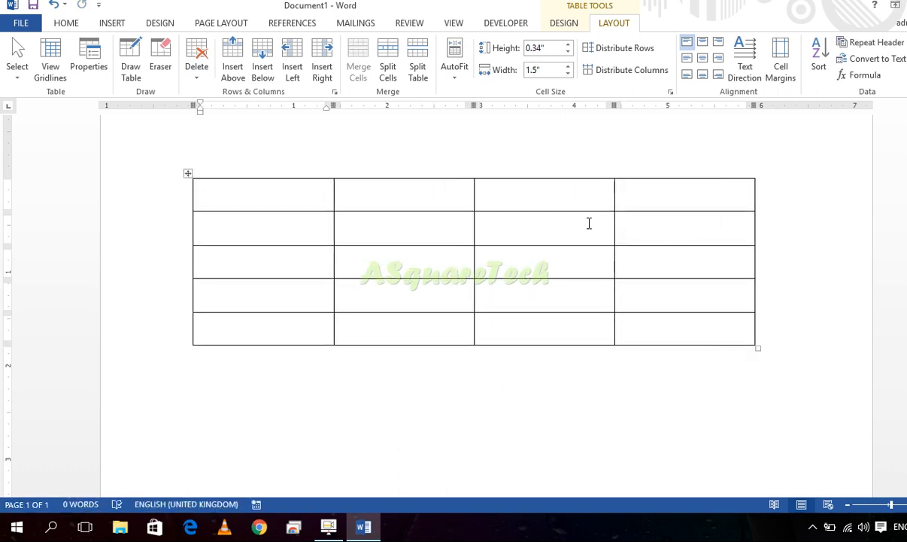
{"action": "right_click", "coordinate": [589, 223]}
{"action": "mouse_move", "coordinate": [647, 374]}
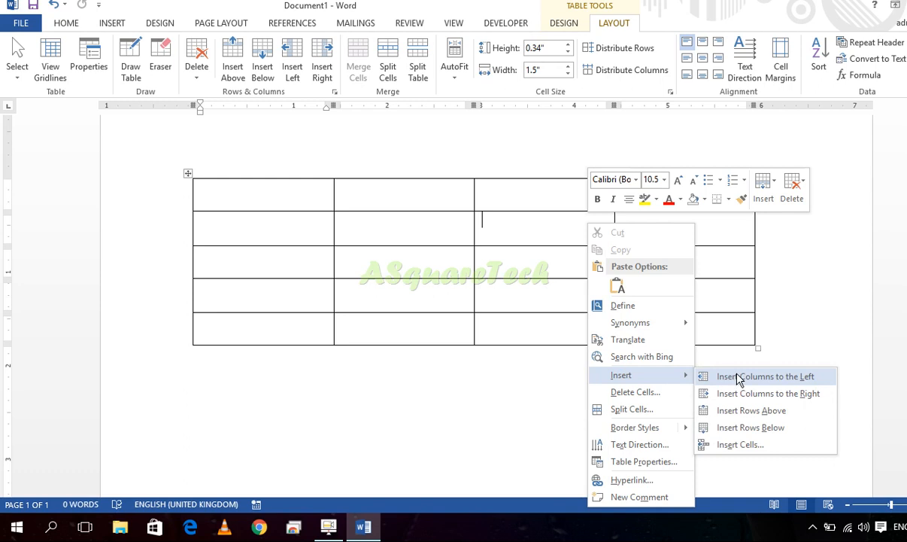
{"action": "left_click", "coordinate": [526, 228]}
Fill the table with sample letters from the first row's second cell onward, adding a sixth row that starts with "Jkh"
{"action": "left_click", "coordinate": [279, 196]}
{"action": "key", "text": "Tab"}
{"action": "type", "text": "H"}
{"action": "key", "text": "Tab"}
{"action": "type", "text": "Jkh"}
{"action": "key", "text": "Tab"}
{"action": "type", "text": "kj"}
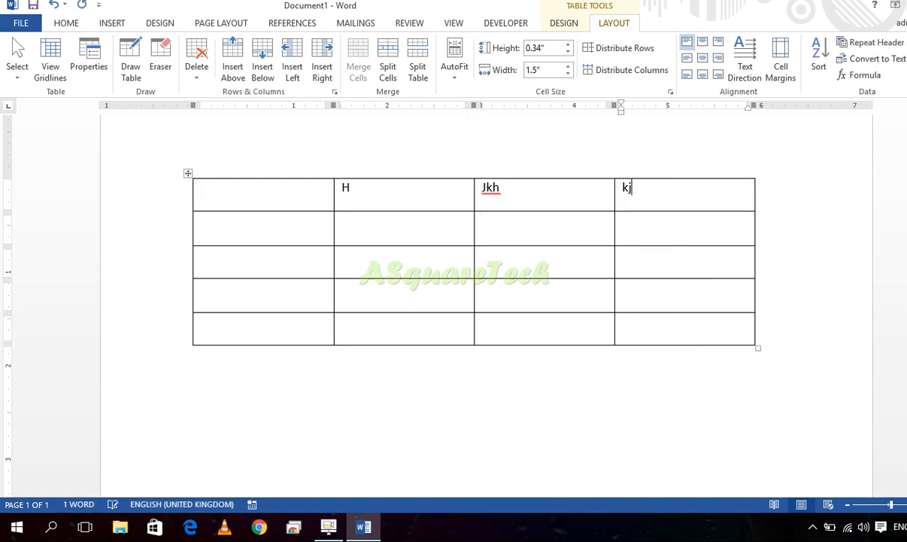
{"action": "type", "text": "hk\tjh\tkj\thk\th\tkjh\tk\tjh\tkj\thkj\thkj\th\tkj\th\tkjh\tkj\th\tjkh"}
{"action": "key", "text": "Tab"}
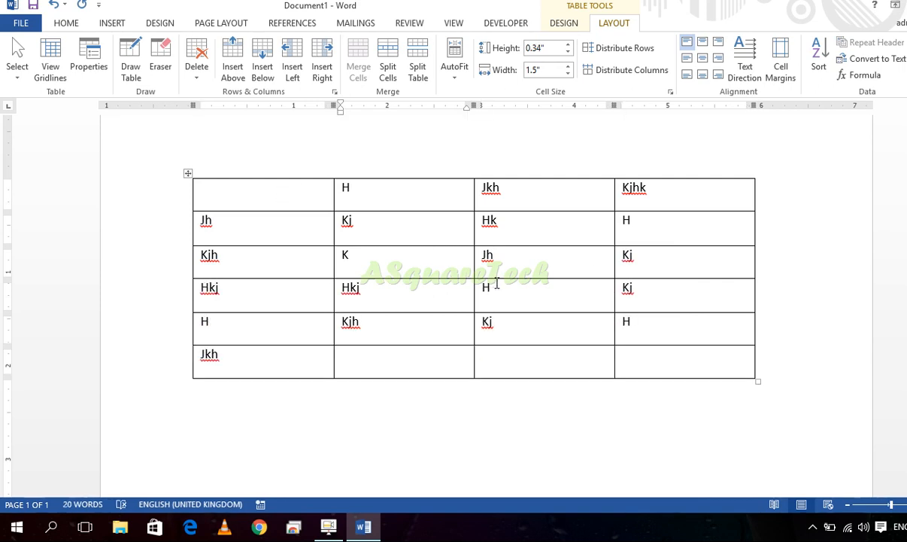
Insert a column to the left of the third column and undo the insertion
{"action": "right_click", "coordinate": [533, 258]}
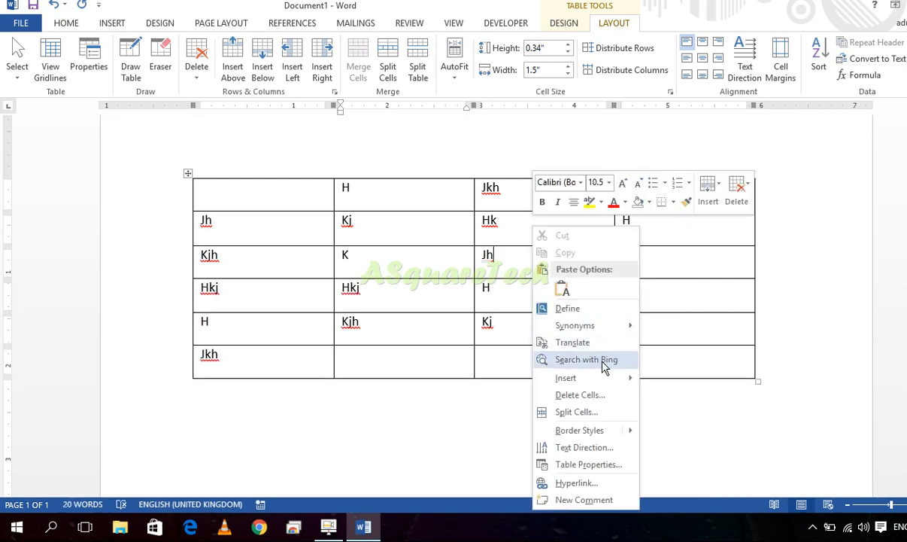
{"action": "mouse_move", "coordinate": [617, 378]}
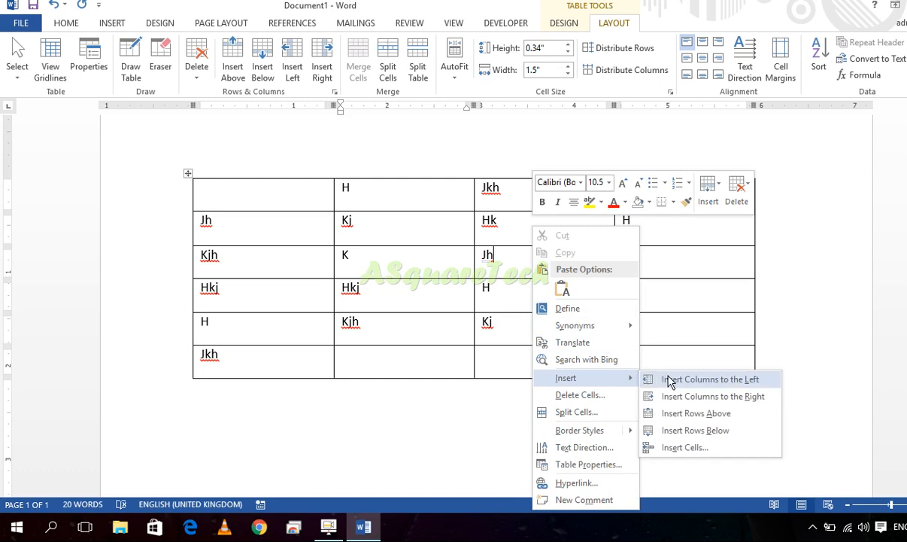
{"action": "left_click", "coordinate": [715, 381]}
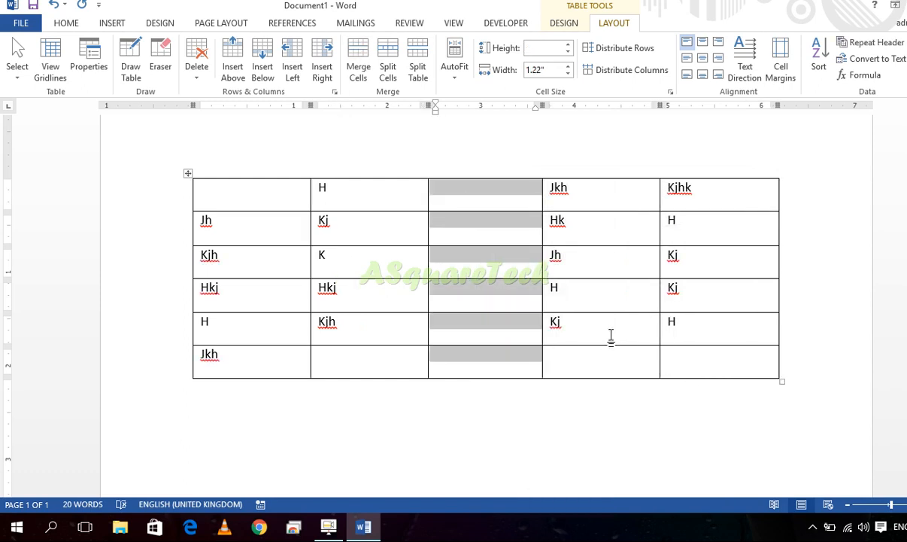
{"action": "key", "text": "ctrl+z"}
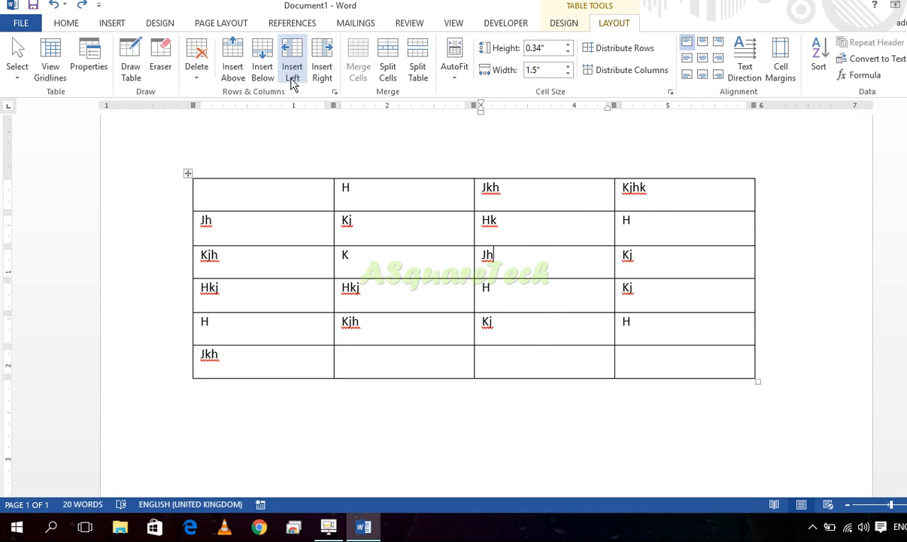
Try inserting four columns to the left of the third column, and undo three of them
{"action": "left_click", "coordinate": [293, 78]}
{"action": "left_click", "coordinate": [292, 78]}
{"action": "left_click", "coordinate": [293, 79]}
{"action": "left_click", "coordinate": [293, 77]}
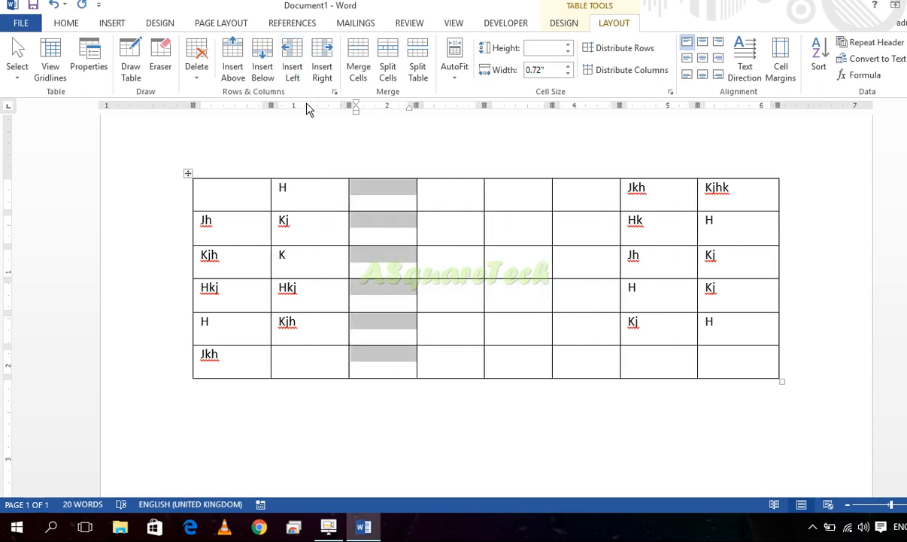
{"action": "key", "text": "ctrl+z"}
{"action": "key", "text": "ctrl+z"}
{"action": "key", "text": "ctrl+z"}
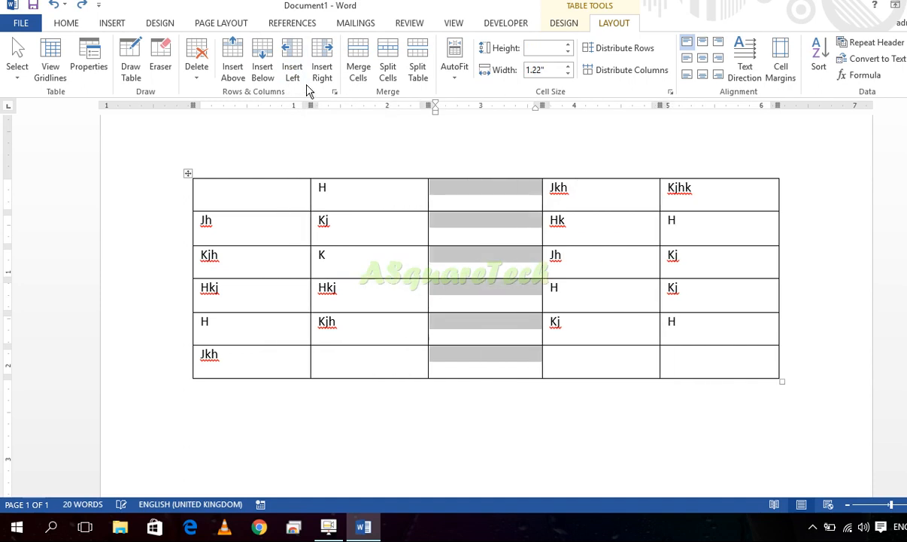
Try inserting two columns to the right of the blank column, and undo all the added columns
{"action": "left_click", "coordinate": [318, 80]}
{"action": "left_click", "coordinate": [320, 79]}
{"action": "key", "text": "ctrl+z"}
{"action": "key", "text": "ctrl+z"}
{"action": "key", "text": "ctrl+z"}
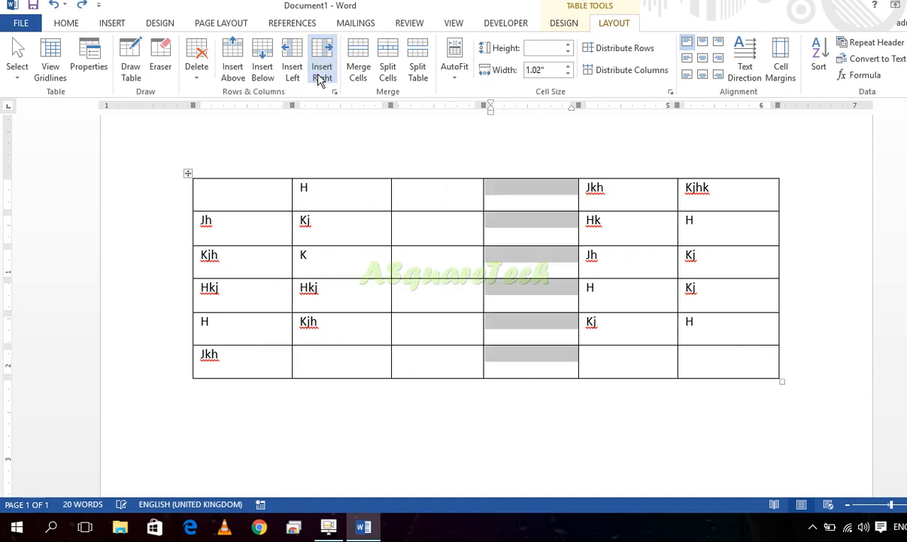
Insert two rows above the third row and undo both insertions
{"action": "left_click", "coordinate": [239, 75]}
{"action": "left_click", "coordinate": [239, 75]}
{"action": "key", "text": "ctrl+z"}
{"action": "key", "text": "ctrl+z"}
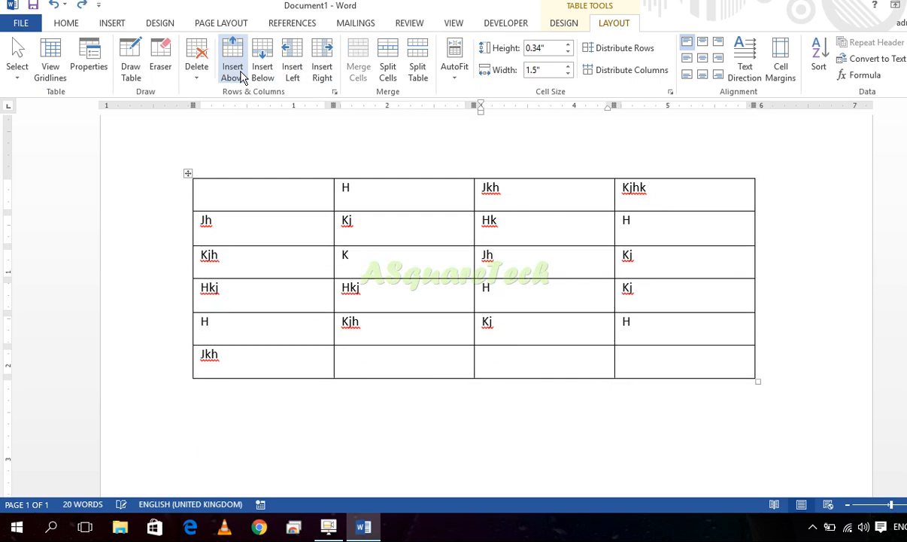
Insert three rows below the third row and undo all three insertions
{"action": "left_click", "coordinate": [259, 73]}
{"action": "left_click", "coordinate": [260, 73]}
{"action": "left_click", "coordinate": [259, 74]}
{"action": "key", "text": "ctrl+z"}
{"action": "key", "text": "ctrl+z"}
{"action": "key", "text": "ctrl+z"}
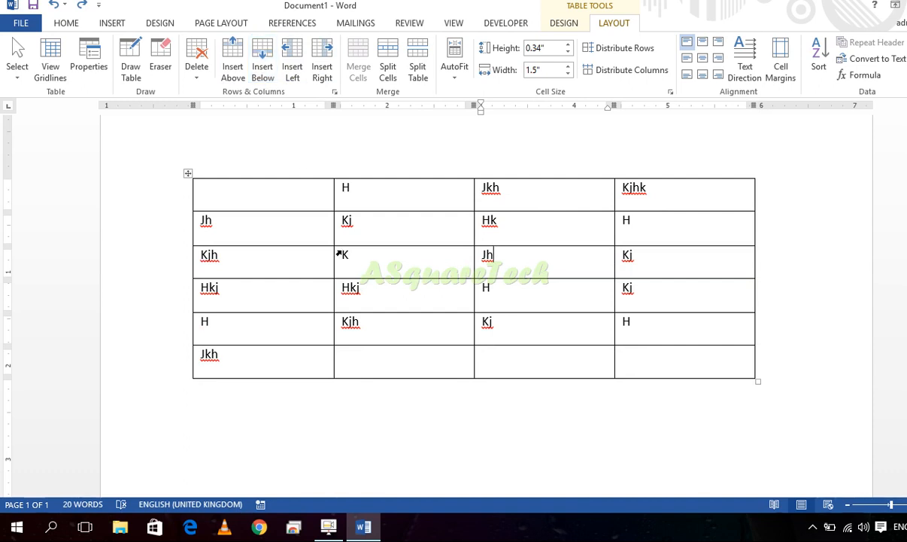
Insert two rows below the table's last row and undo both insertions
{"action": "left_click", "coordinate": [570, 348]}
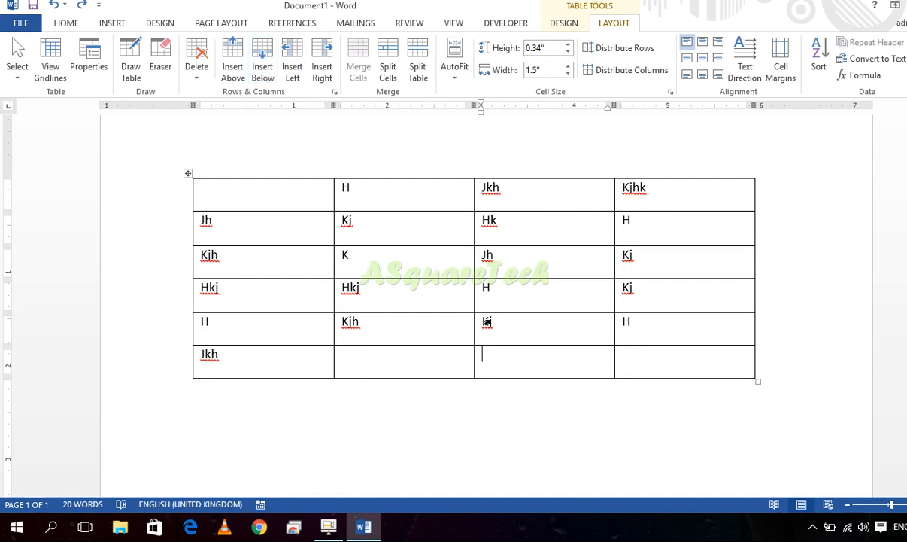
{"action": "left_click", "coordinate": [263, 75]}
{"action": "left_click", "coordinate": [264, 77]}
{"action": "key", "text": "ctrl+z"}
{"action": "key", "text": "ctrl+z"}
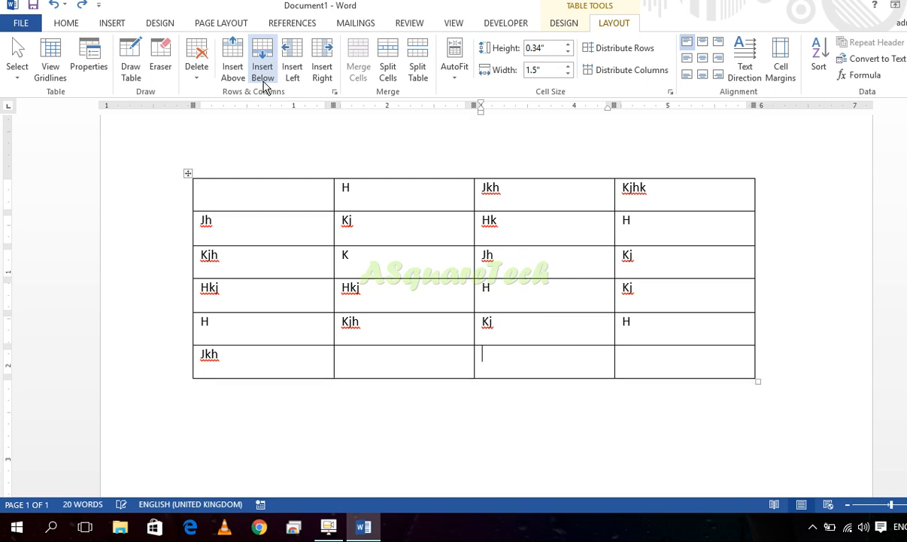
Enlarge the whole table until its cells are about 1.55" wide and 0.49" high
{"action": "left_click", "coordinate": [405, 253]}
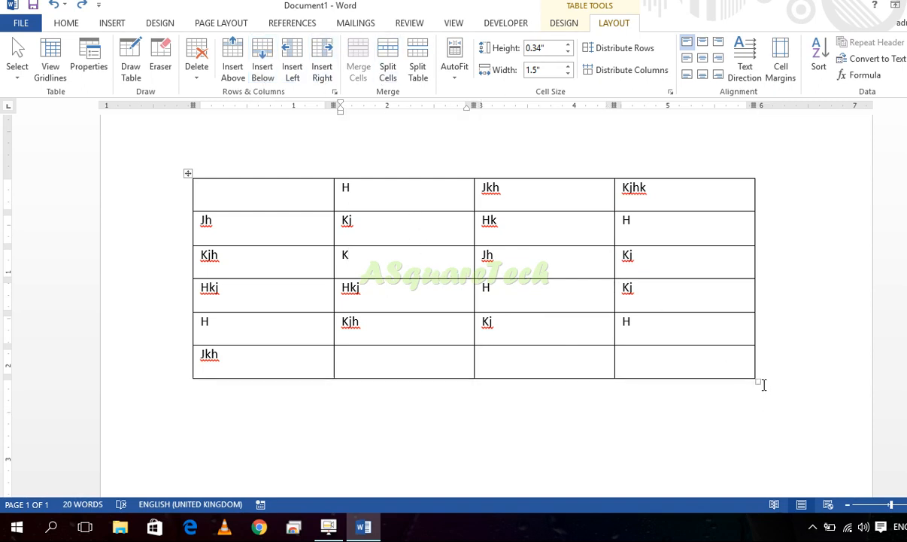
{"action": "left_click_drag", "start_coordinate": [760, 383], "coordinate": [775, 466]}
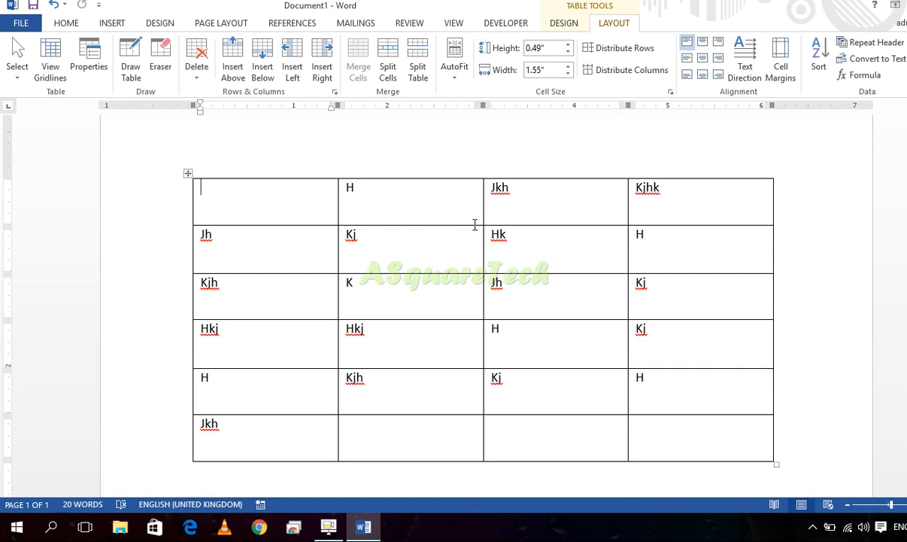
Merge the last two columns' cells in the first two rows, and widen the second column by narrowing the third
{"action": "left_click_drag", "start_coordinate": [652, 237], "coordinate": [554, 204]}
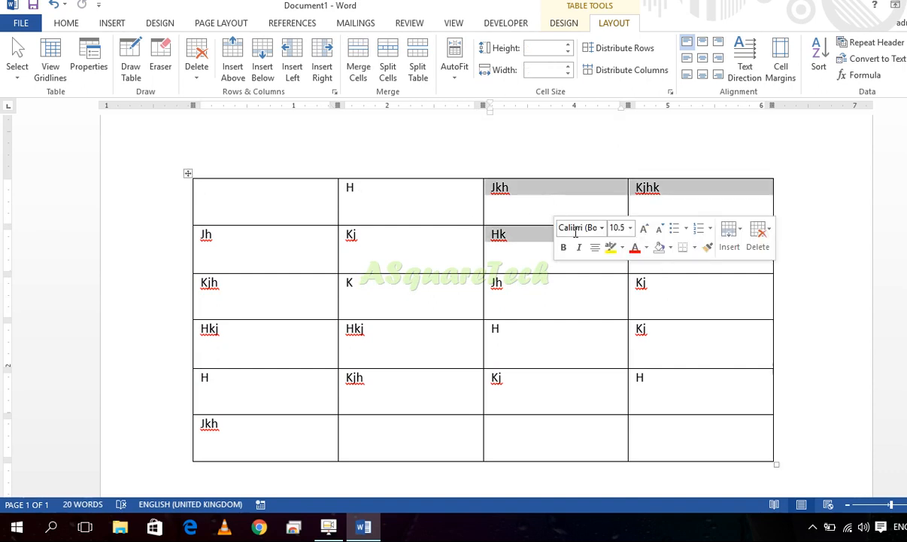
{"action": "left_click", "coordinate": [364, 80]}
{"action": "left_click", "coordinate": [492, 246]}
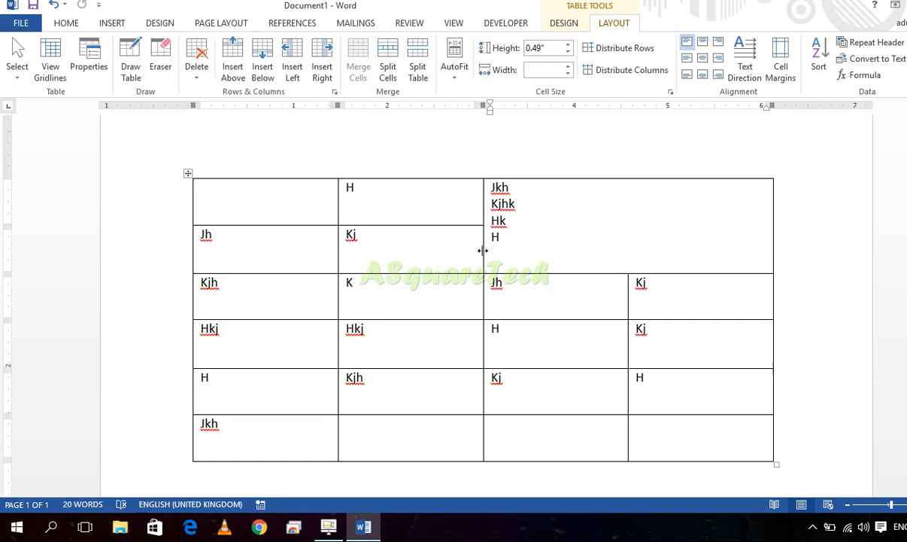
{"action": "left_click_drag", "start_coordinate": [483, 250], "coordinate": [544, 246]}
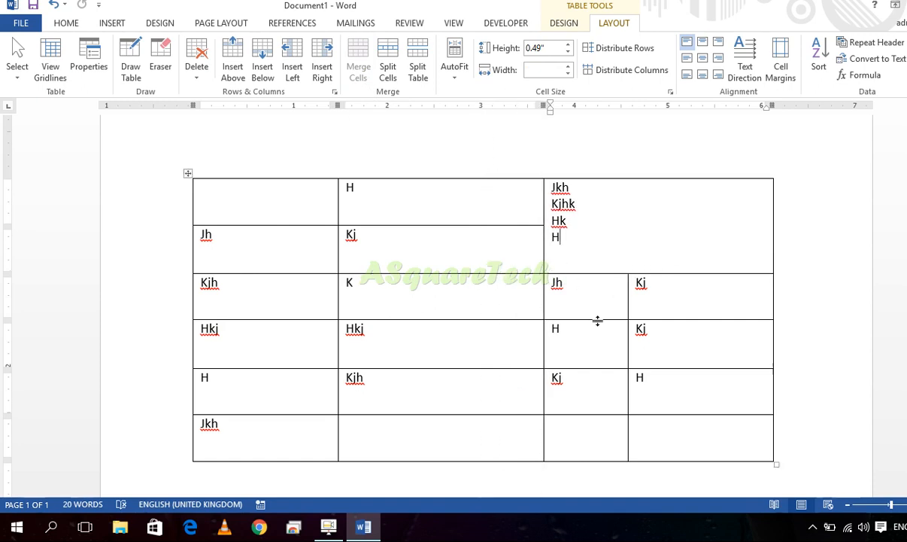
Merge the last three cells of the third row into one
{"action": "left_click_drag", "start_coordinate": [692, 304], "coordinate": [468, 288]}
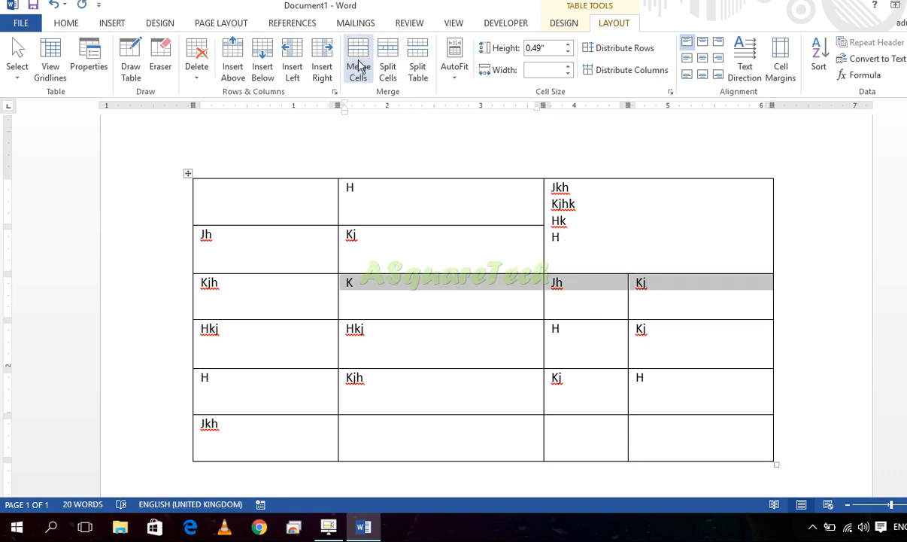
{"action": "left_click", "coordinate": [358, 66]}
{"action": "left_click", "coordinate": [478, 300]}
Delete the text in the third row's merged cell and reduce the row's height to about 0.29"
{"action": "left_click_drag", "start_coordinate": [405, 313], "coordinate": [338, 286]}
{"action": "left_click", "coordinate": [378, 305]}
{"action": "left_click_drag", "start_coordinate": [373, 315], "coordinate": [349, 283]}
{"action": "left_click", "coordinate": [349, 281]}
{"action": "key", "text": "Delete"}
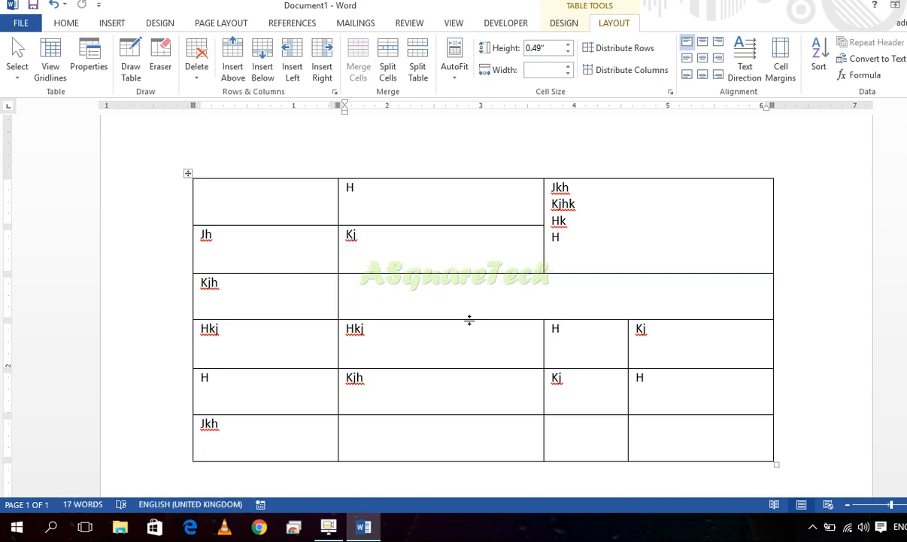
{"action": "left_click_drag", "start_coordinate": [470, 320], "coordinate": [470, 302]}
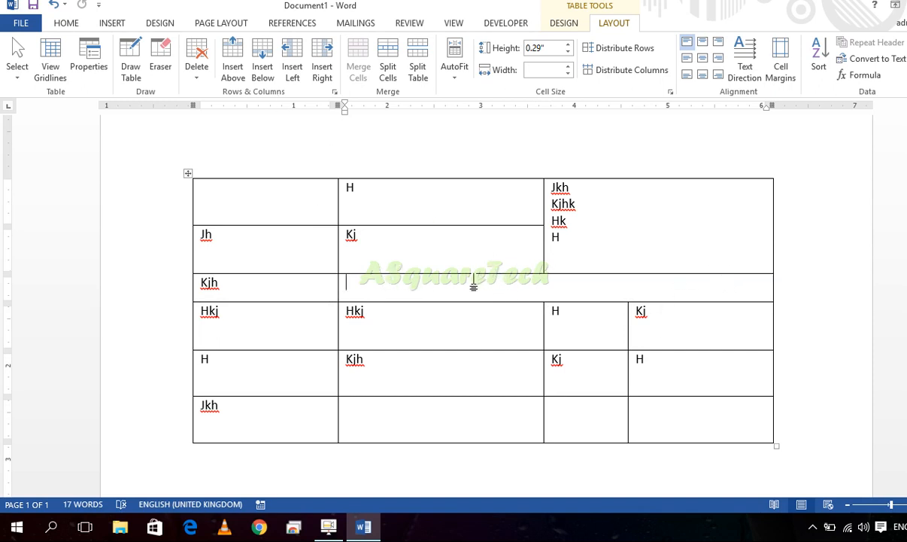
Draw a vertical partition near the start of the third row's merged cell and undo it
{"action": "left_click", "coordinate": [136, 74]}
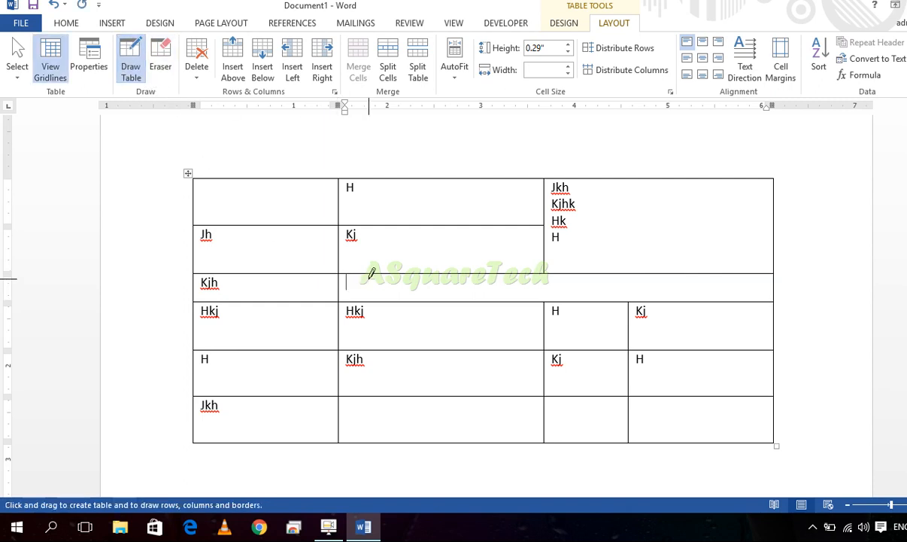
{"action": "left_click_drag", "start_coordinate": [369, 279], "coordinate": [368, 304]}
{"action": "key", "text": "ctrl+z"}
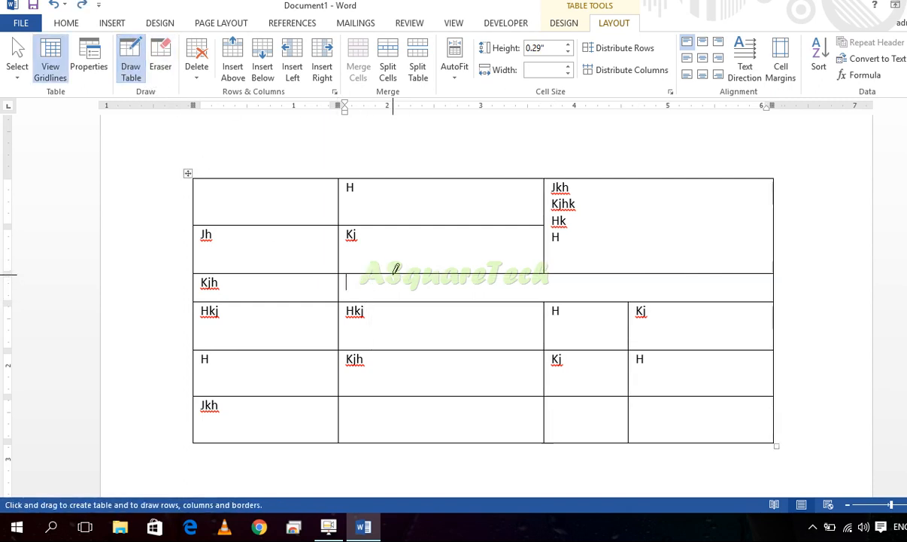
Choose a border line style and draw seven vertical partitions in the third row's merged cell, two continuing through the fourth row
{"action": "left_click", "coordinate": [564, 22]}
{"action": "left_click", "coordinate": [671, 42]}
{"action": "left_click", "coordinate": [648, 86]}
{"action": "mouse_move", "coordinate": [377, 273]}
{"action": "left_mouse_down"}
{"action": "mouse_move", "coordinate": [376, 300]}
{"action": "mouse_move", "coordinate": [413, 307]}
{"action": "left_mouse_up"}
{"action": "mouse_move", "coordinate": [449, 276]}
{"action": "left_mouse_down"}
{"action": "mouse_move", "coordinate": [448, 299]}
{"action": "mouse_move", "coordinate": [567, 307]}
{"action": "left_mouse_up"}
{"action": "left_click_drag", "start_coordinate": [594, 275], "coordinate": [595, 301]}
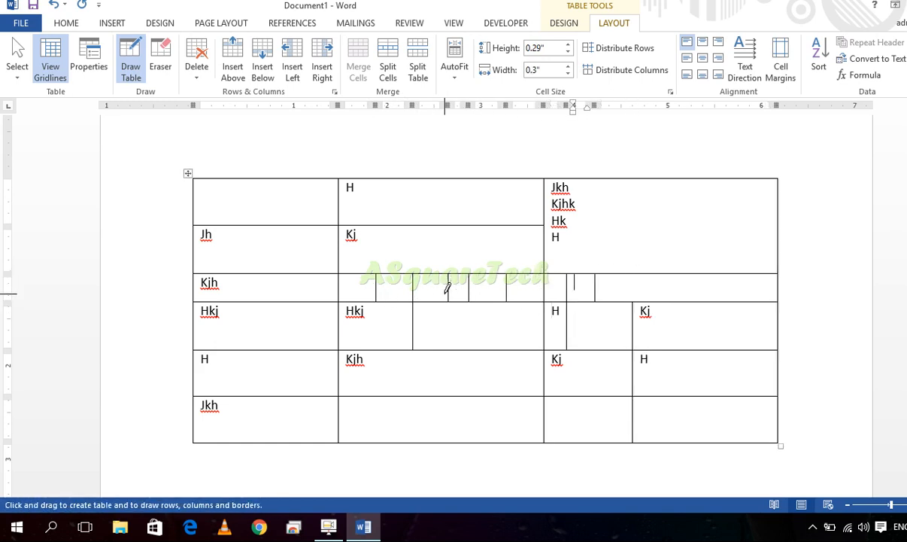
Undo all the partitions drawn in the third row's merged cell and stop drawing table borders
{"action": "key", "text": "ctrl+z"}
{"action": "key", "text": "ctrl+z"}
{"action": "key", "text": "ctrl+z"}
{"action": "key", "text": "ctrl+z"}
{"action": "key", "text": "ctrl+z"}
{"action": "key", "text": "ctrl+z"}
{"action": "key", "text": "ctrl+z"}
{"action": "key", "text": "ctrl+z"}
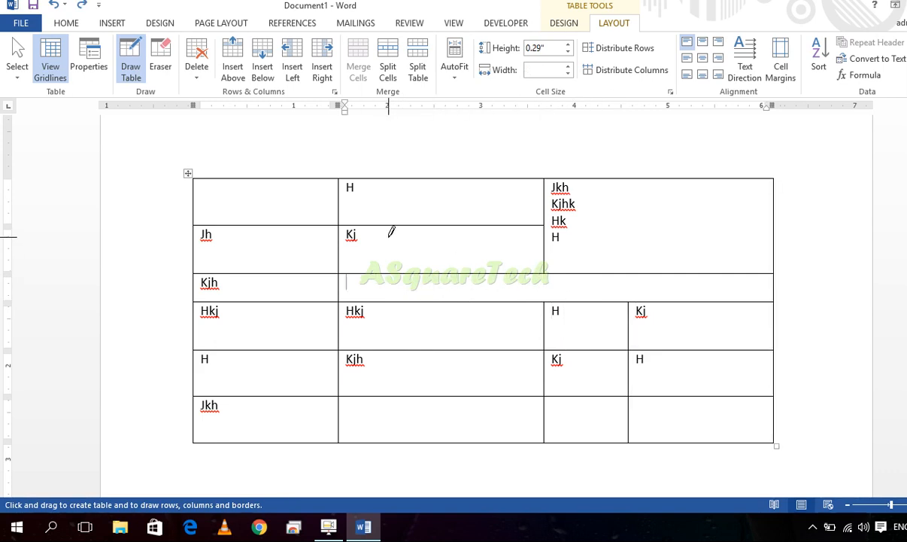
{"action": "key", "text": "Escape"}
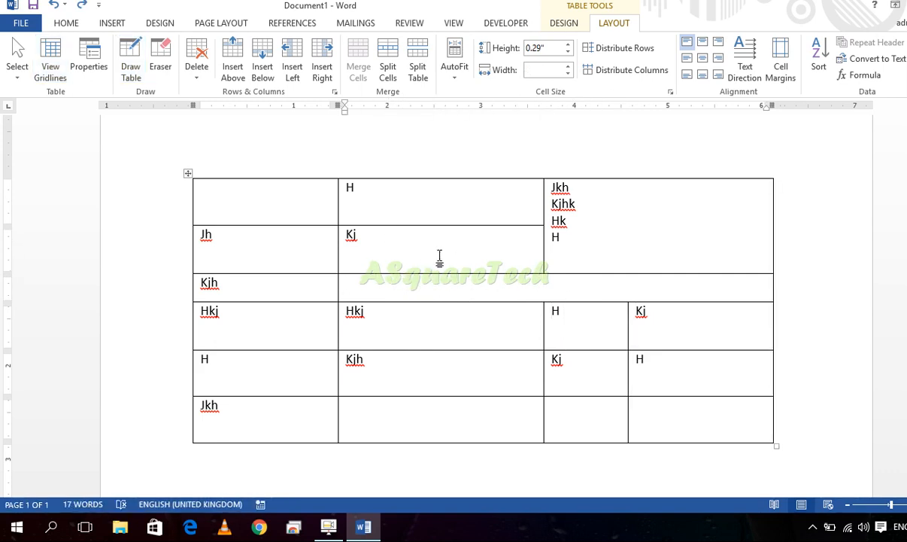
Split the third row's merged cell into 15 columns and 1 row
{"action": "left_click", "coordinate": [388, 69]}
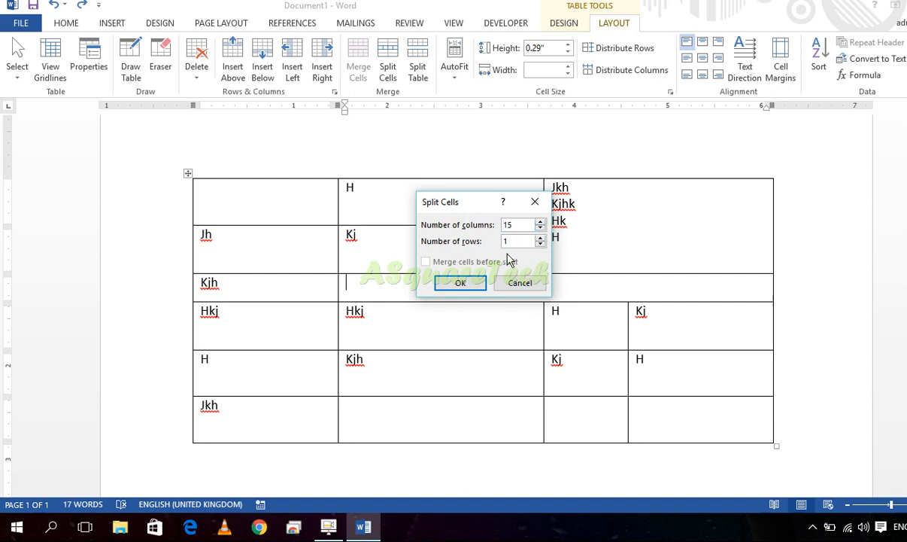
{"action": "left_click", "coordinate": [458, 282]}
{"action": "left_click", "coordinate": [449, 325]}
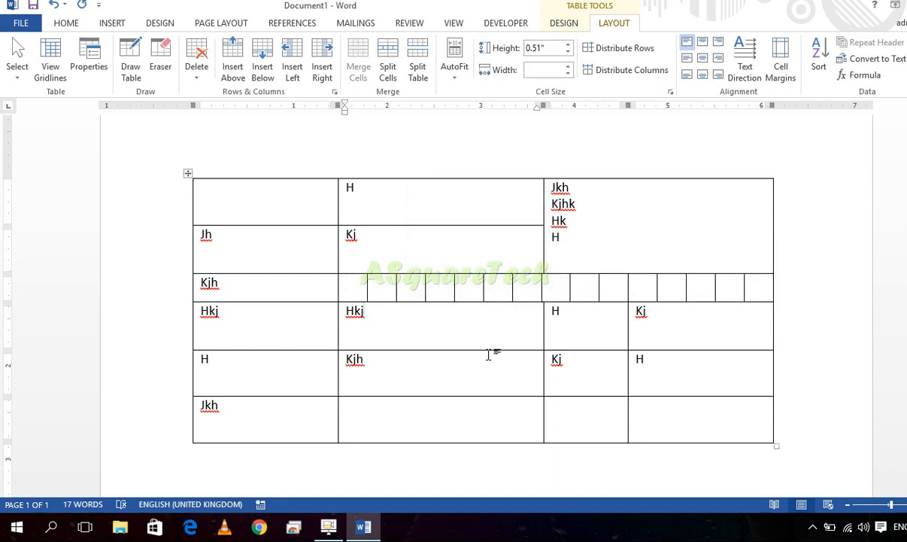
{"action": "left_click_drag", "start_coordinate": [756, 287], "coordinate": [348, 280]}
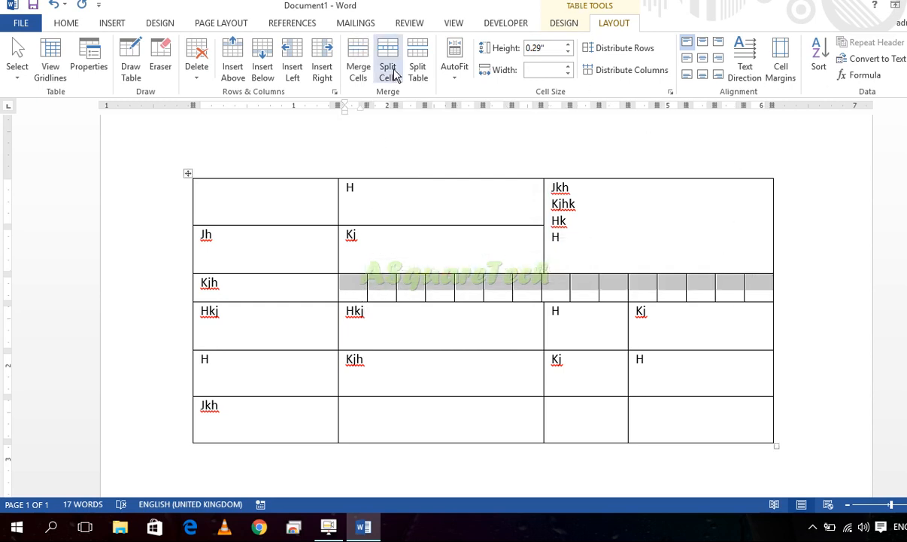
{"action": "left_click", "coordinate": [445, 318]}
Move the whole table slightly down the page
{"action": "left_click_drag", "start_coordinate": [188, 173], "coordinate": [192, 201]}
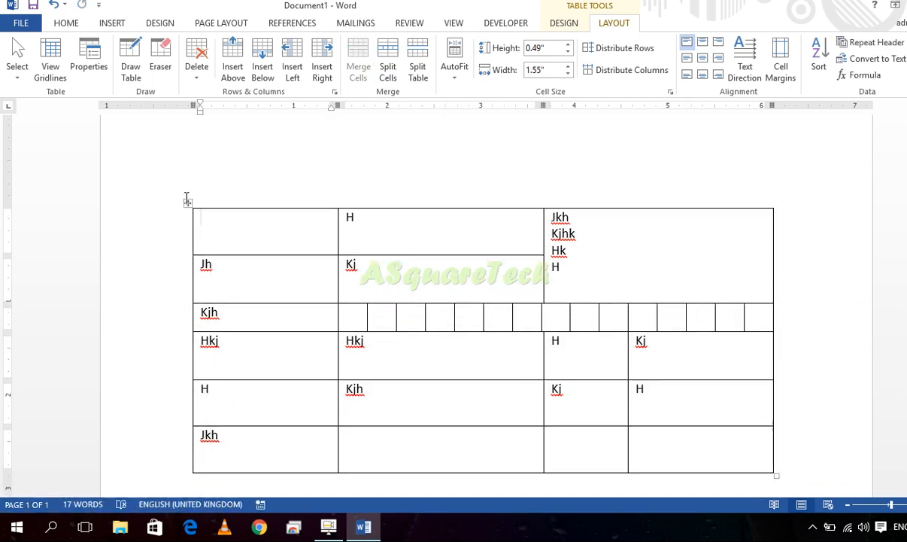
{"action": "left_click", "coordinate": [188, 202]}
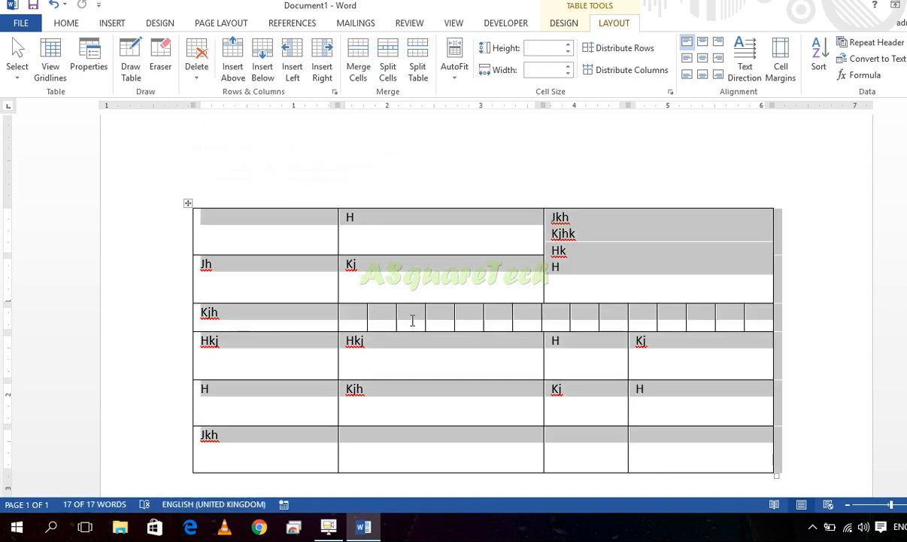
{"action": "left_click", "coordinate": [412, 321]}
Split the table at its fourth row and move the resulting second table farther below the first
{"action": "left_click", "coordinate": [395, 348]}
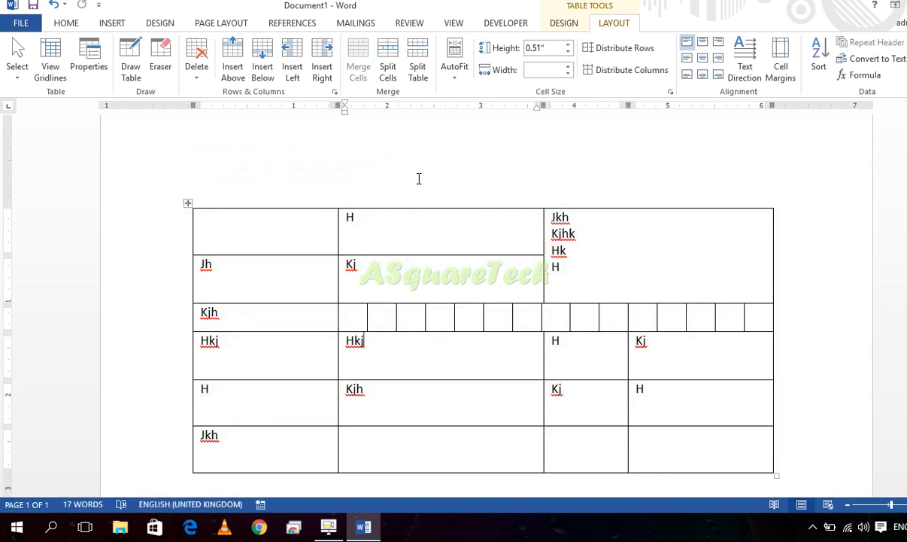
{"action": "left_click", "coordinate": [417, 67]}
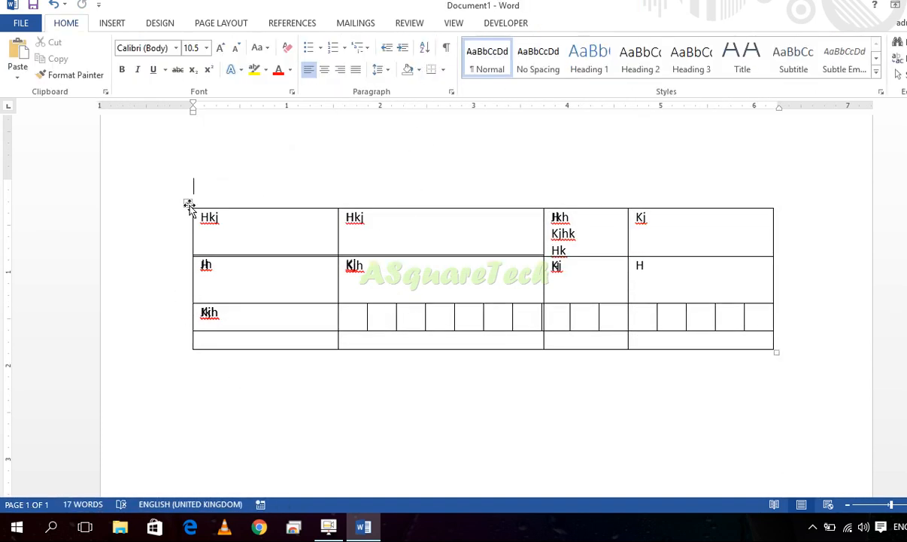
{"action": "left_click_drag", "start_coordinate": [189, 203], "coordinate": [186, 393]}
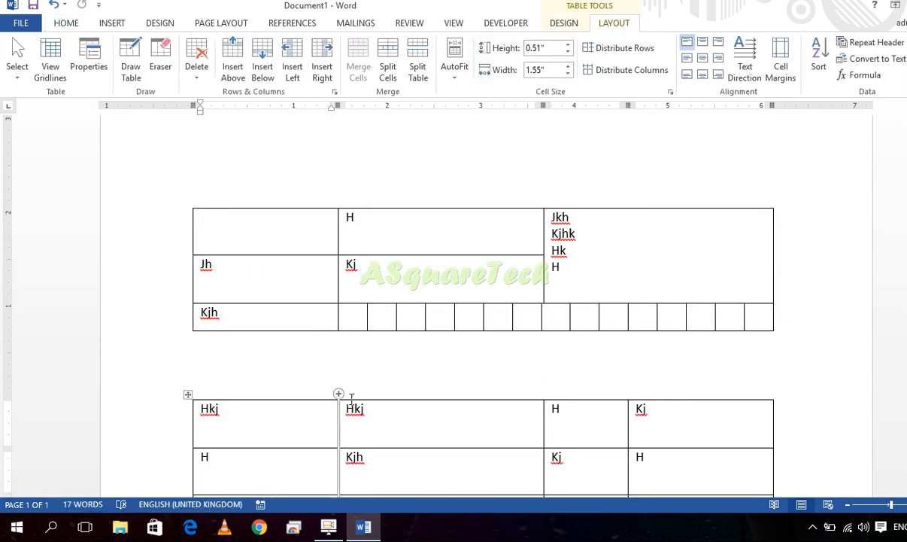
{"action": "scroll", "coordinate": [442, 455], "scroll_direction": "down", "scroll_amount": 1}
{"action": "scroll", "coordinate": [450, 422], "scroll_direction": "down", "scroll_amount": 4}
{"action": "scroll", "coordinate": [449, 419], "scroll_direction": "up", "scroll_amount": 4}
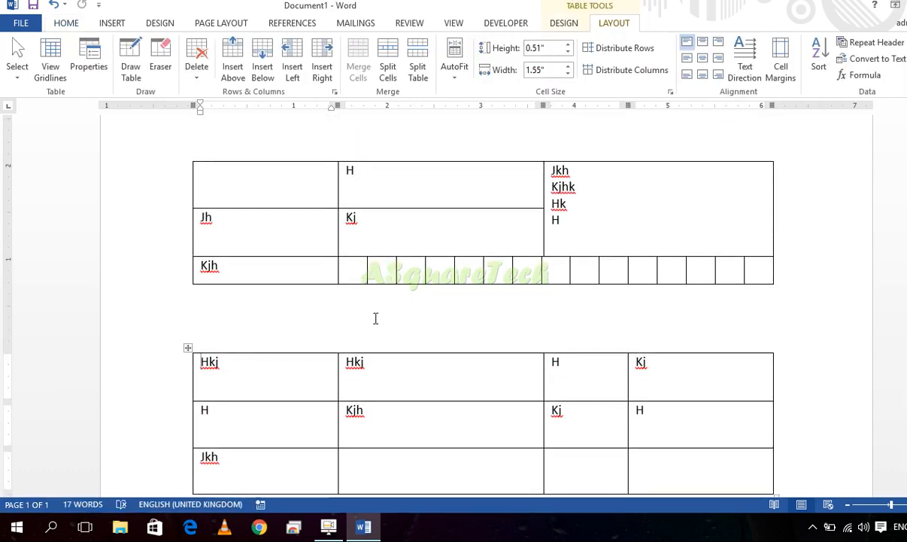
{"action": "left_click", "coordinate": [368, 239]}
{"action": "left_click", "coordinate": [374, 426]}
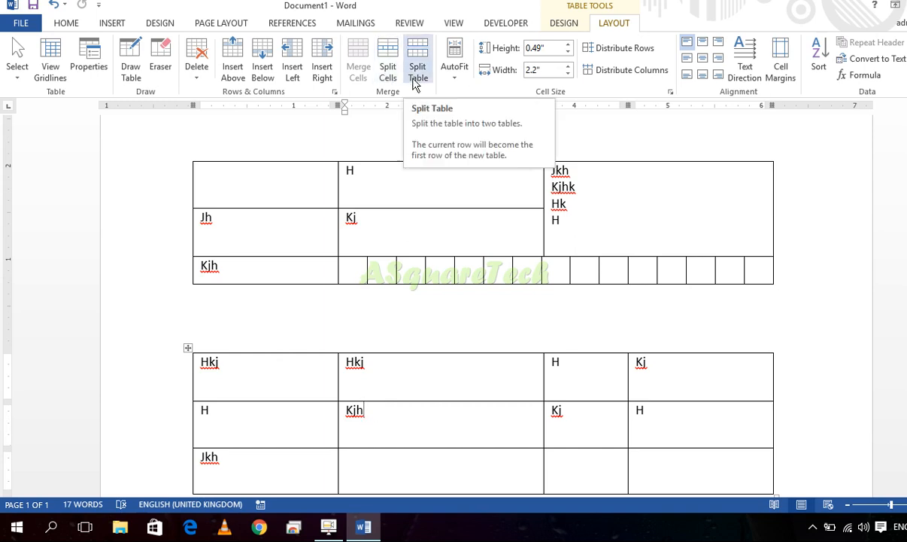
AutoFit the entire first table to its contents, followed by AutoFit to the window
{"action": "left_click", "coordinate": [263, 233]}
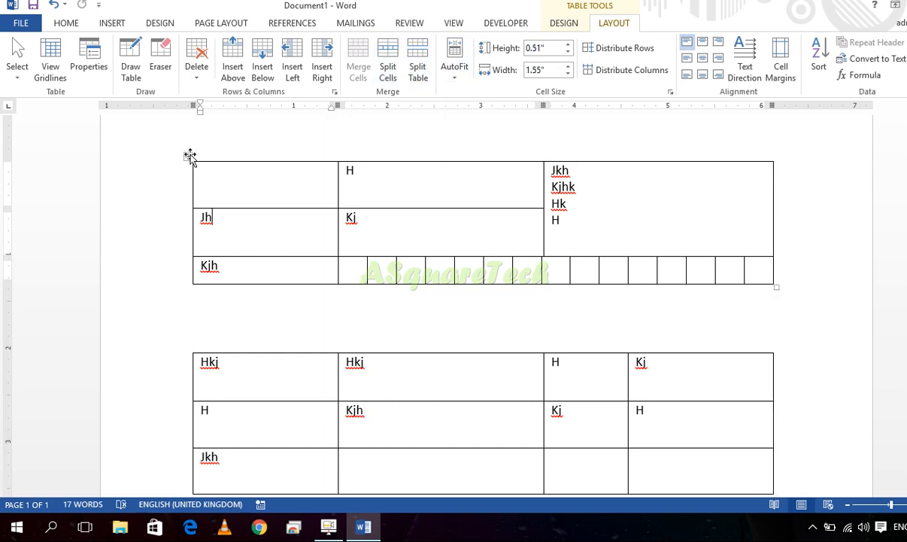
{"action": "left_click", "coordinate": [187, 156]}
{"action": "left_click", "coordinate": [456, 67]}
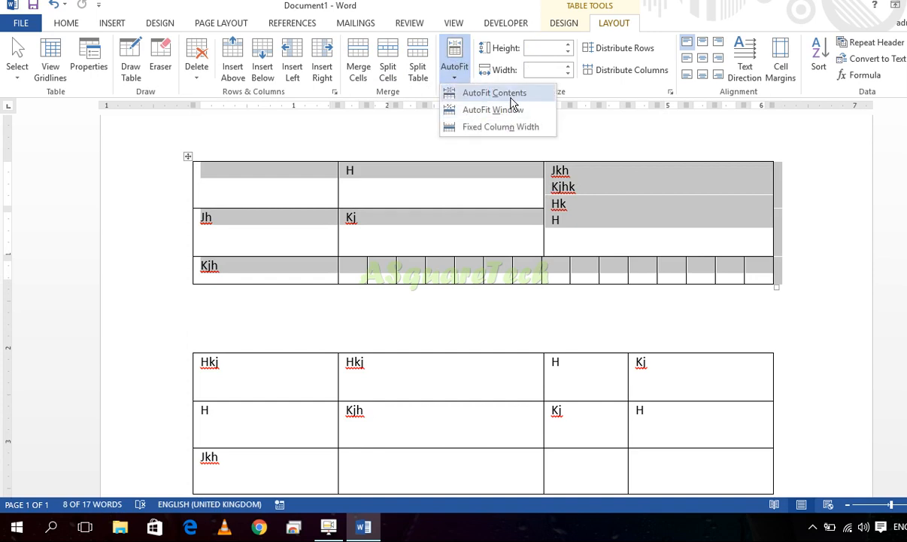
{"action": "left_click", "coordinate": [491, 95]}
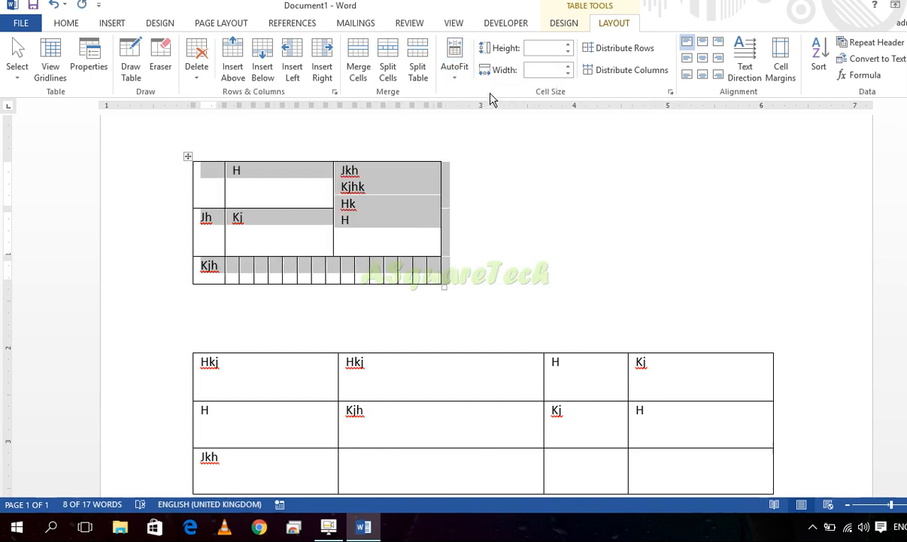
{"action": "left_click", "coordinate": [454, 71]}
{"action": "left_click", "coordinate": [477, 111]}
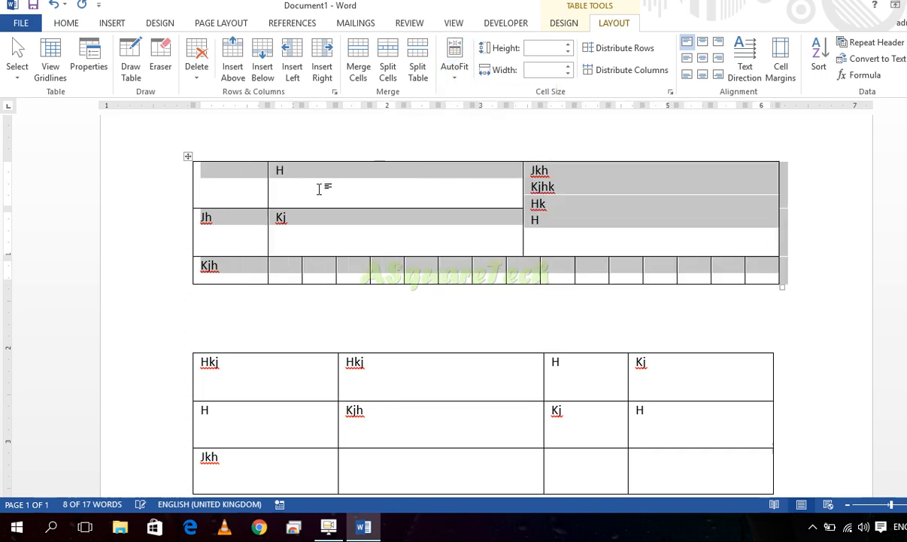
Apply Fixed Column Width to the first table and deselect it
{"action": "left_click", "coordinate": [455, 71]}
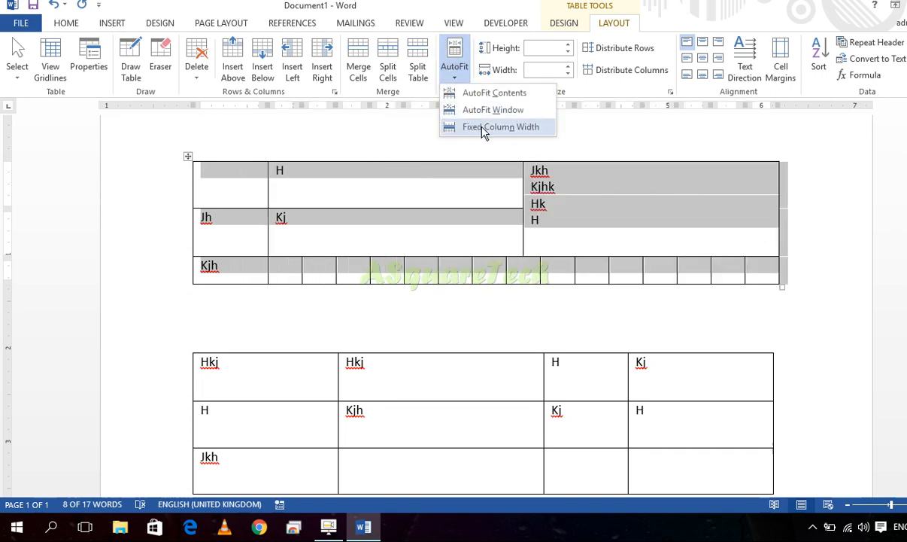
{"action": "left_click", "coordinate": [483, 126]}
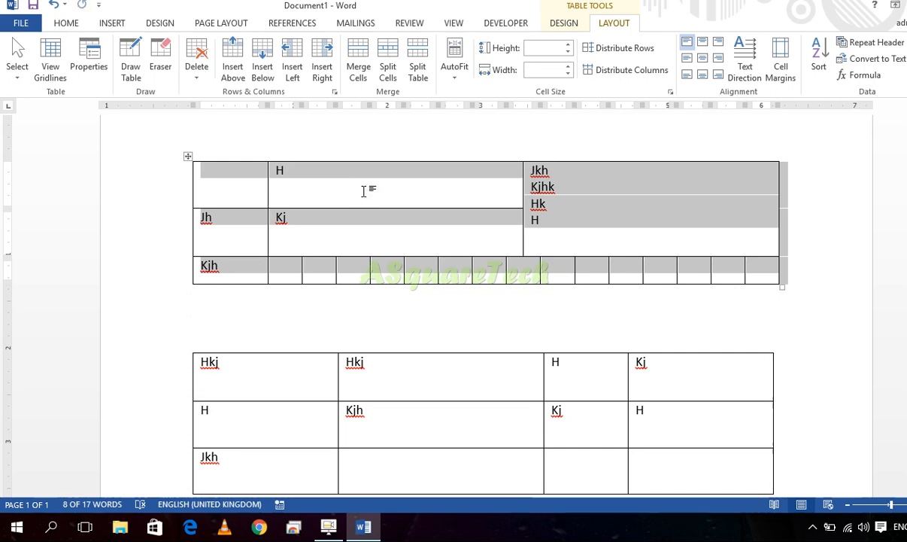
{"action": "left_click", "coordinate": [446, 80]}
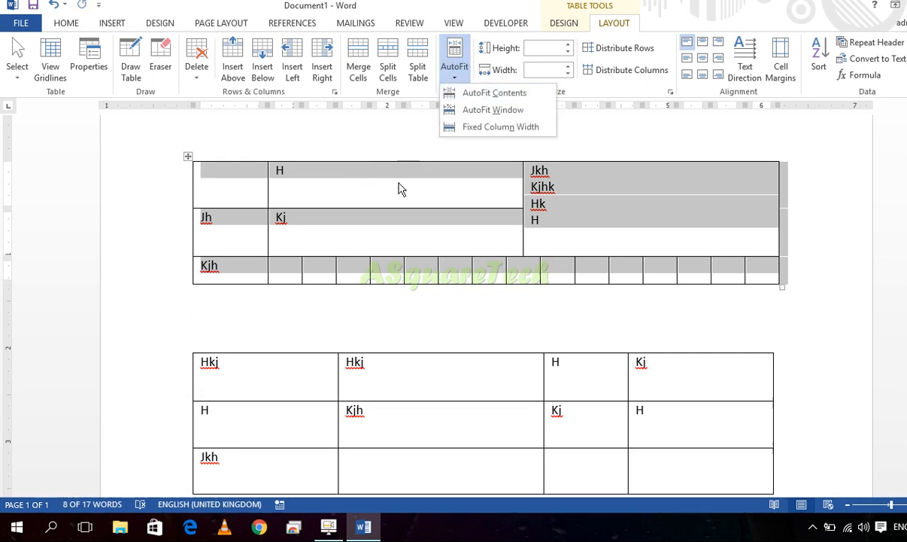
{"action": "left_click", "coordinate": [407, 188]}
{"action": "left_click", "coordinate": [704, 238]}
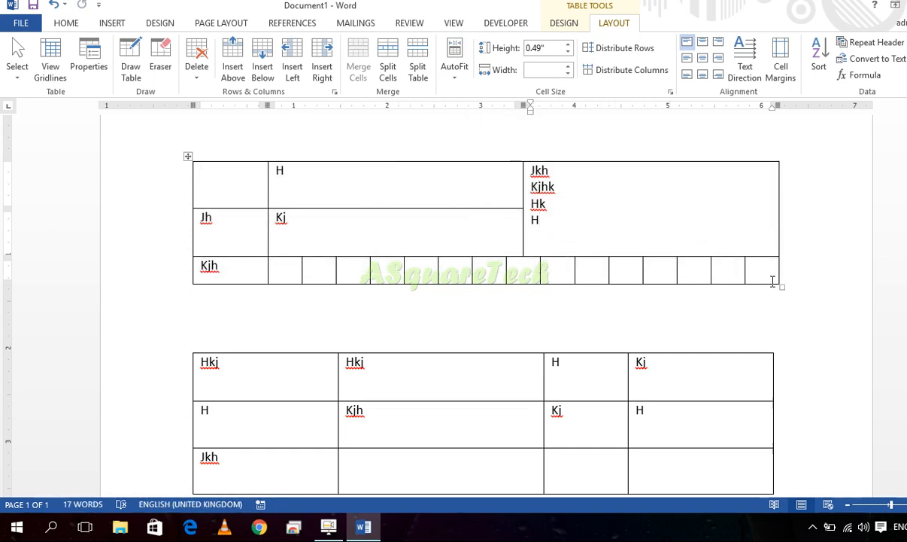
Shrink the first table to about 4 inches wide and AutoFit it to its contents
{"action": "left_click_drag", "start_coordinate": [783, 287], "coordinate": [584, 283]}
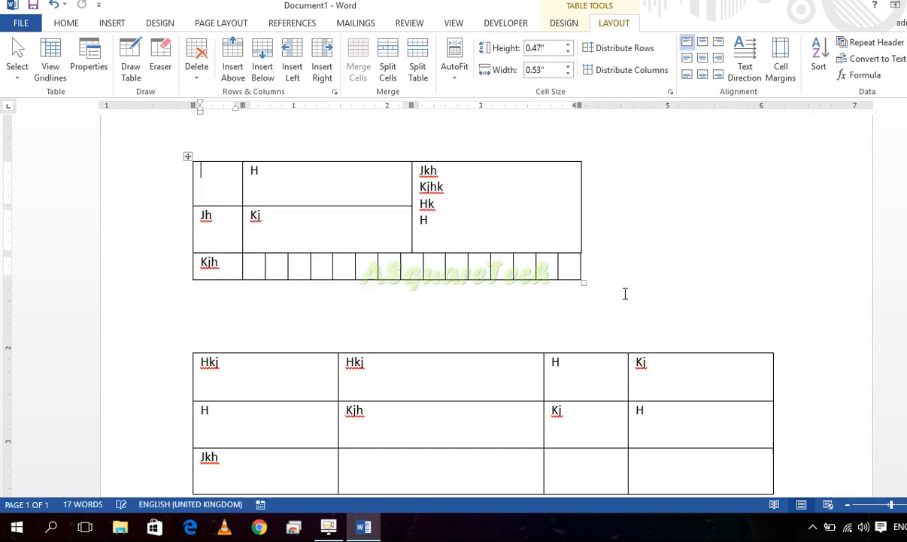
{"action": "left_click", "coordinate": [465, 77]}
{"action": "left_click", "coordinate": [478, 91]}
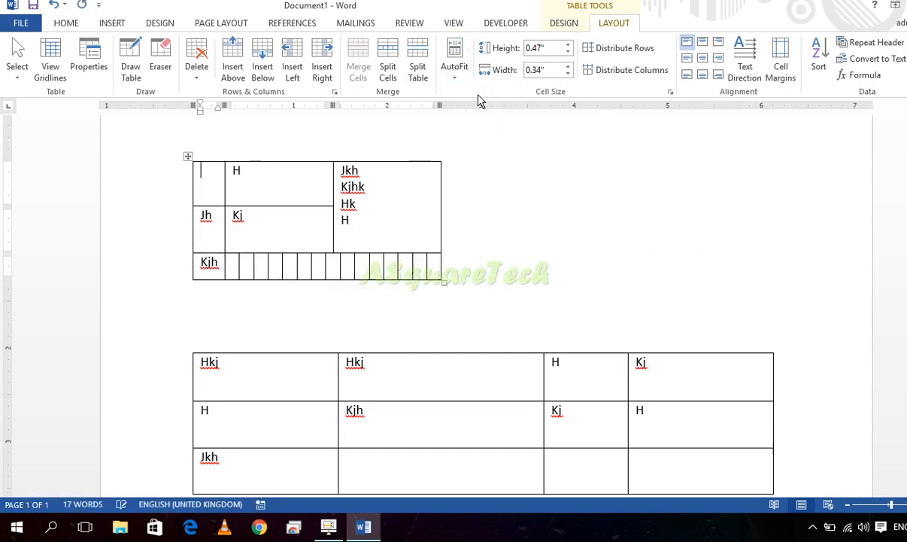
Enter "dfgdfgdfgdfg" in the first table's empty first cell and append "dfg" to the H in the adjacent cell
{"action": "type", "text": "dfgdfgd"}
{"action": "left_click", "coordinate": [291, 179]}
{"action": "type", "text": "dfg"}
Enlarge the first table to about 6.5 inches wide and AutoFit it to the window
{"action": "left_click_drag", "start_coordinate": [498, 280], "coordinate": [779, 298]}
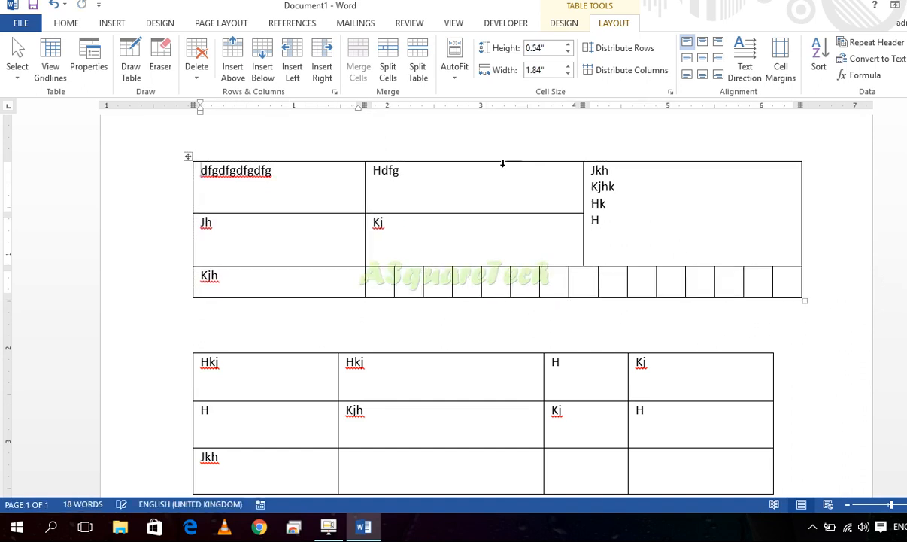
{"action": "left_click", "coordinate": [454, 72]}
{"action": "left_click", "coordinate": [487, 109]}
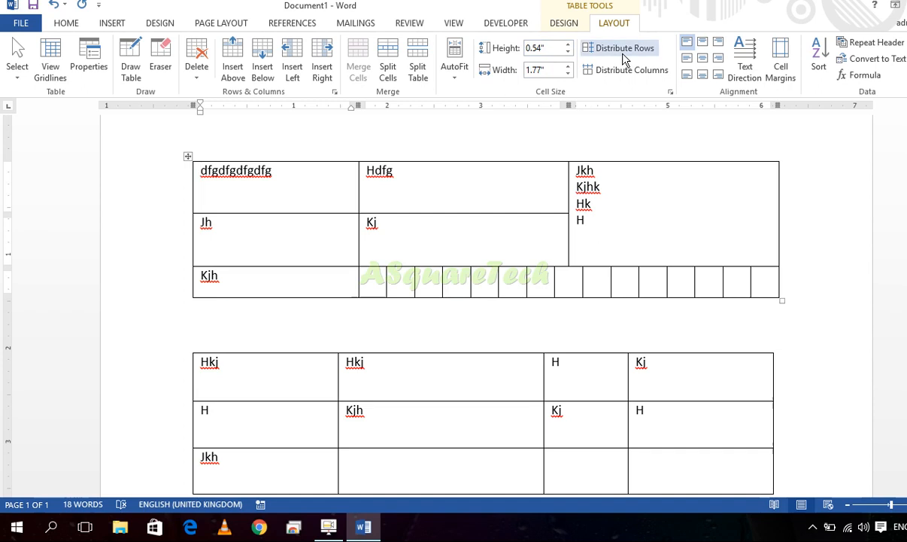
Delete the entire first table and place the cursor in the remaining table
{"action": "left_click", "coordinate": [190, 157]}
{"action": "key", "text": "BackSpace"}
{"action": "left_click", "coordinate": [499, 374]}
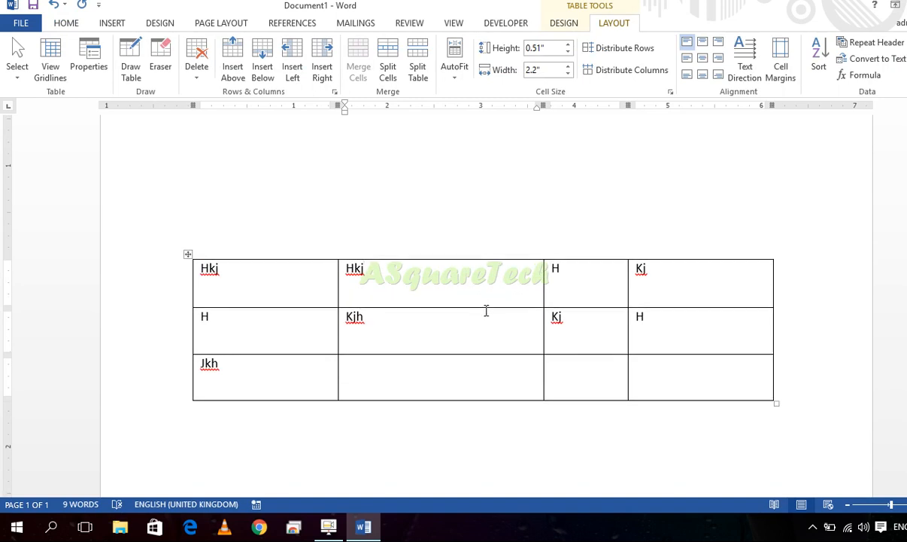
Reduce the first row's height to about 0.24" and make the second and third rows taller, about 0.8" and 0.75"
{"action": "left_click_drag", "start_coordinate": [484, 308], "coordinate": [487, 282]}
{"action": "left_click_drag", "start_coordinate": [480, 329], "coordinate": [479, 358]}
{"action": "left_click_drag", "start_coordinate": [473, 404], "coordinate": [468, 427]}
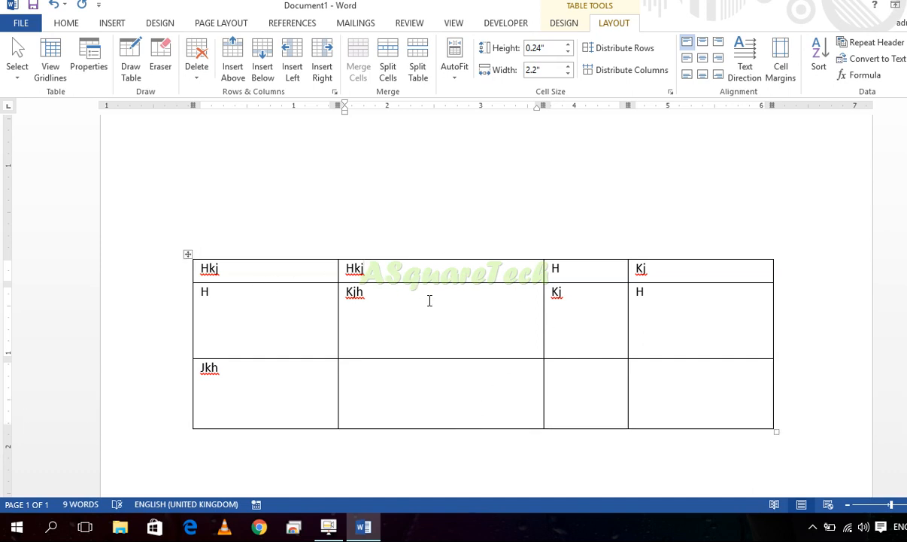
Distribute all rows of the table evenly
{"action": "key", "text": "ctrl+a"}
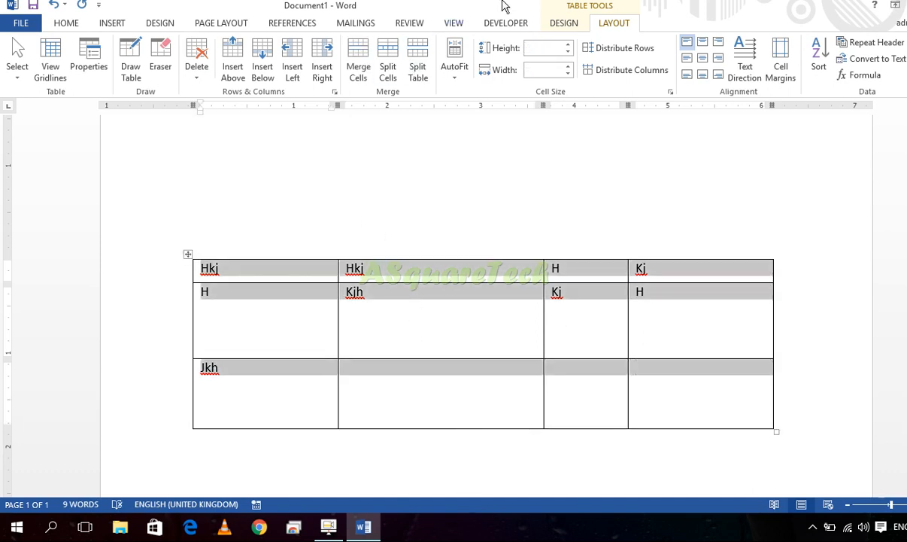
{"action": "left_click", "coordinate": [629, 54]}
{"action": "left_click", "coordinate": [703, 340]}
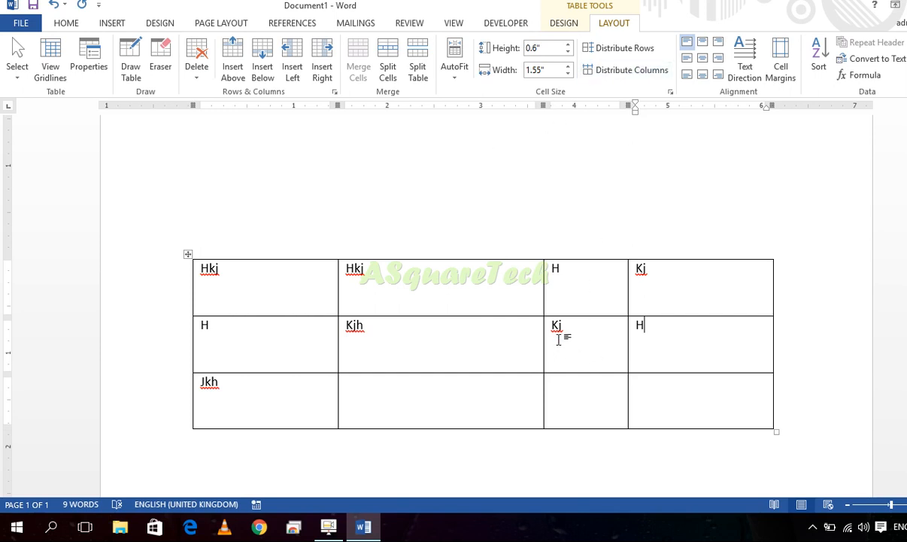
Narrow the first column to about 0.93" and widen the third column to about 1.3" by moving their borders
{"action": "left_click_drag", "start_coordinate": [543, 295], "coordinate": [602, 294]}
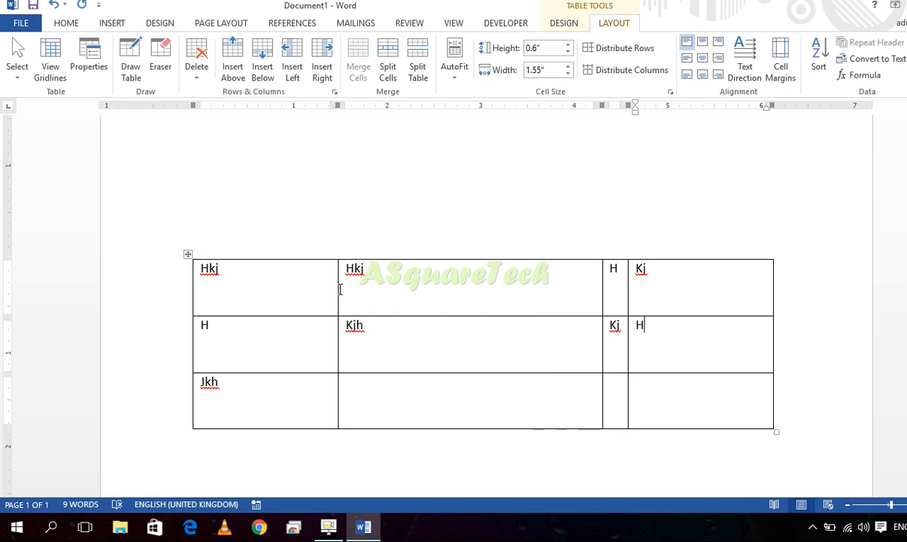
{"action": "left_click_drag", "start_coordinate": [340, 289], "coordinate": [280, 292]}
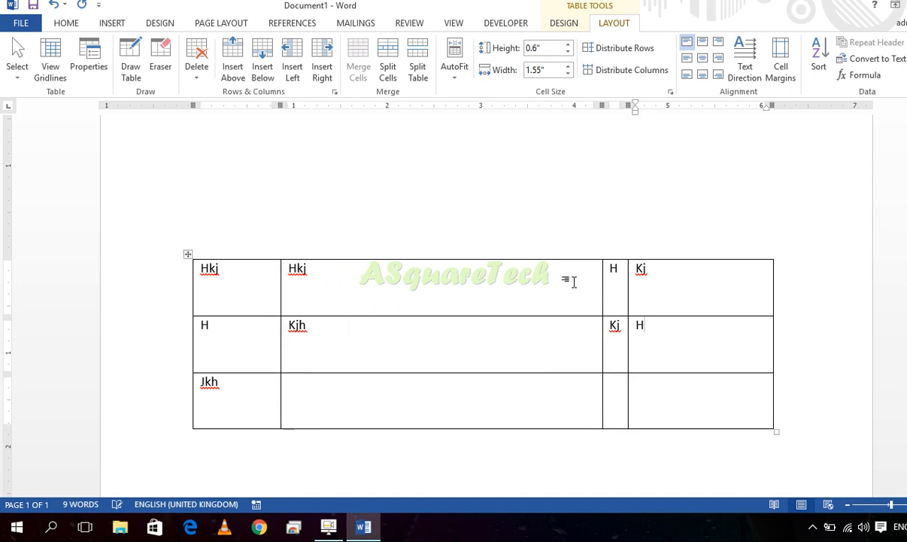
{"action": "left_click_drag", "start_coordinate": [602, 297], "coordinate": [503, 295]}
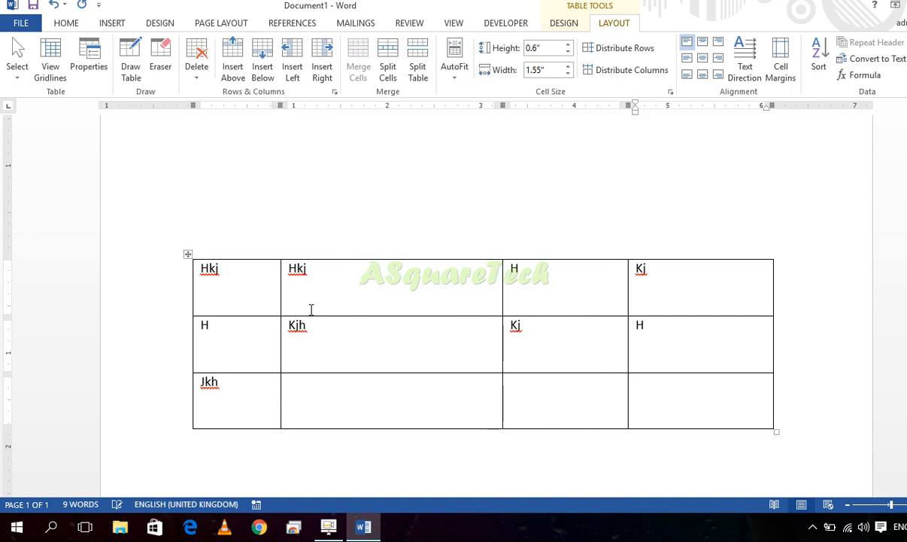
Widen the first column to about 1.62" and distribute all the table's columns evenly
{"action": "left_click", "coordinate": [280, 301]}
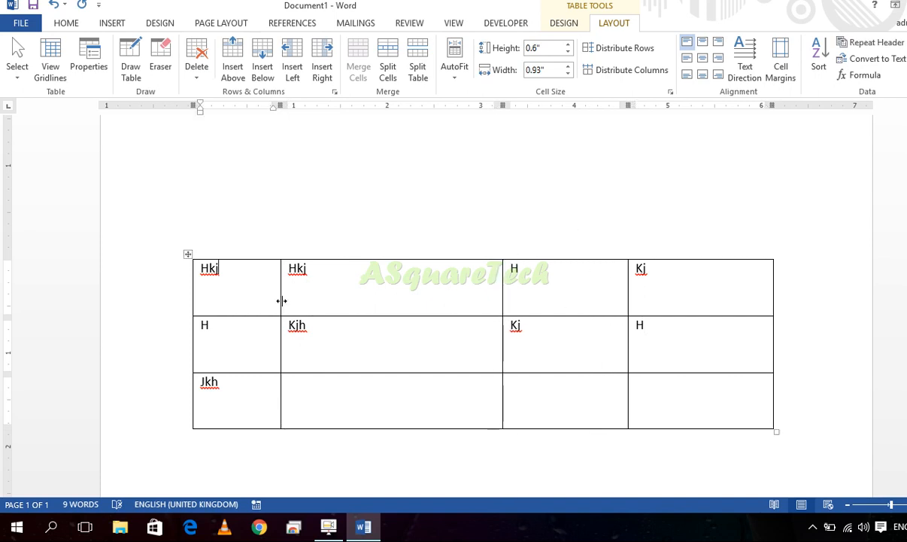
{"action": "left_click_drag", "start_coordinate": [280, 300], "coordinate": [345, 304]}
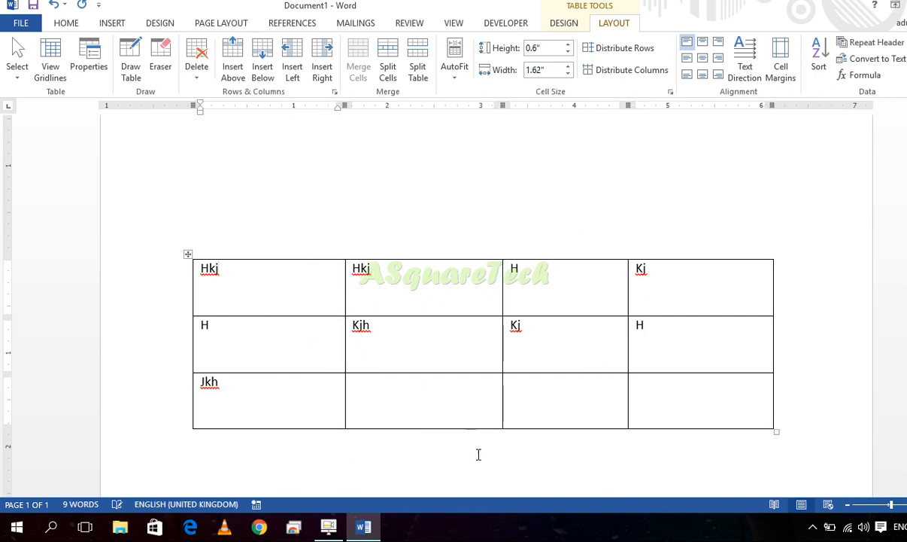
{"action": "left_click_drag", "start_coordinate": [642, 388], "coordinate": [245, 292]}
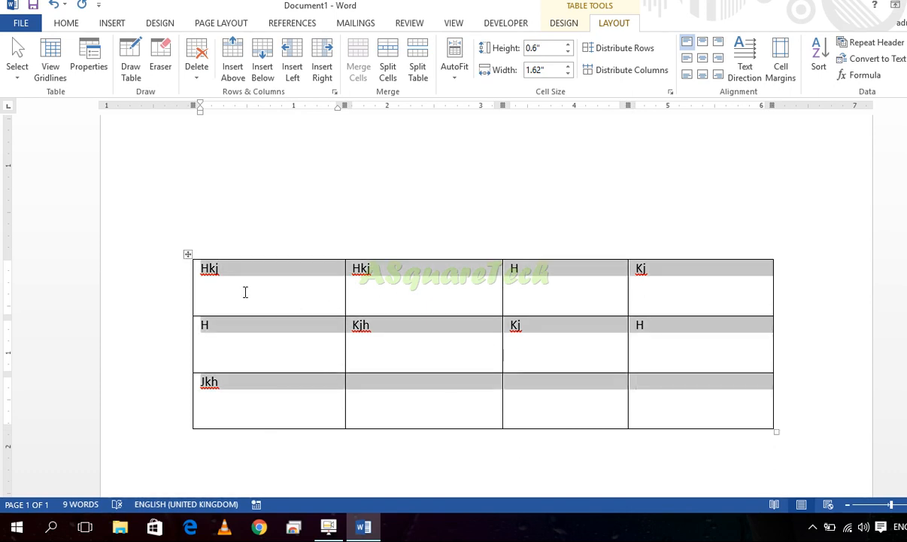
{"action": "left_click", "coordinate": [632, 70]}
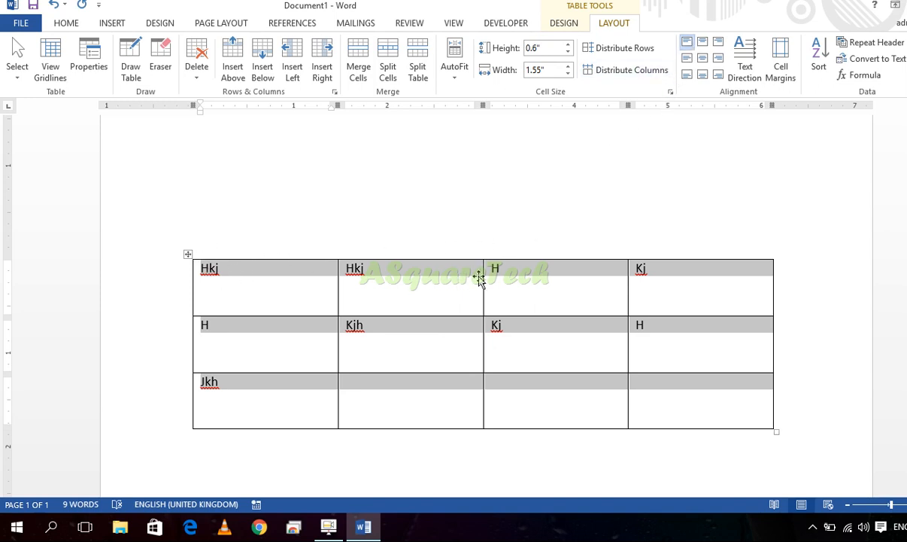
Try the other cell alignments on the whole table, finishing with the text centred both horizontally and vertically
{"action": "left_click", "coordinate": [707, 45]}
{"action": "left_click", "coordinate": [718, 44]}
{"action": "left_click", "coordinate": [718, 60]}
{"action": "left_click", "coordinate": [688, 60]}
{"action": "left_click", "coordinate": [687, 74]}
{"action": "left_click", "coordinate": [703, 74]}
{"action": "left_click", "coordinate": [718, 74]}
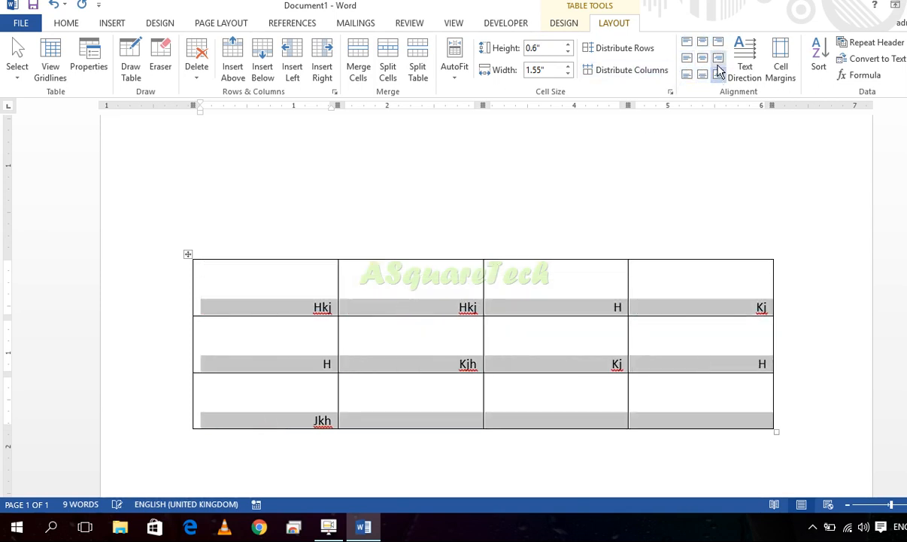
{"action": "left_click", "coordinate": [719, 58]}
{"action": "left_click", "coordinate": [703, 58]}
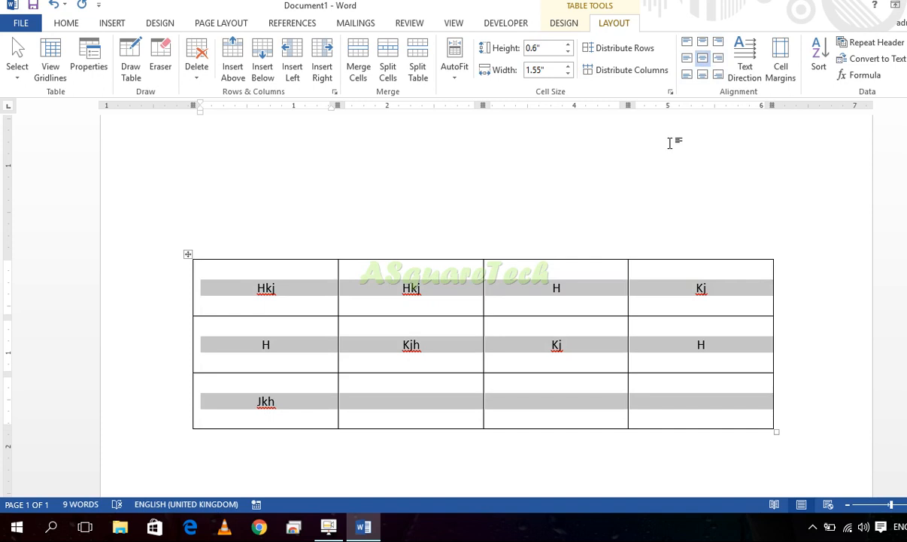
Cycle the text direction of all the table's cells through its rotated orientations and back to horizontal
{"action": "left_click", "coordinate": [747, 72]}
{"action": "left_click", "coordinate": [747, 72]}
{"action": "left_click", "coordinate": [747, 71]}
{"action": "left_click", "coordinate": [747, 71]}
{"action": "left_click", "coordinate": [747, 72]}
{"action": "left_click", "coordinate": [747, 72]}
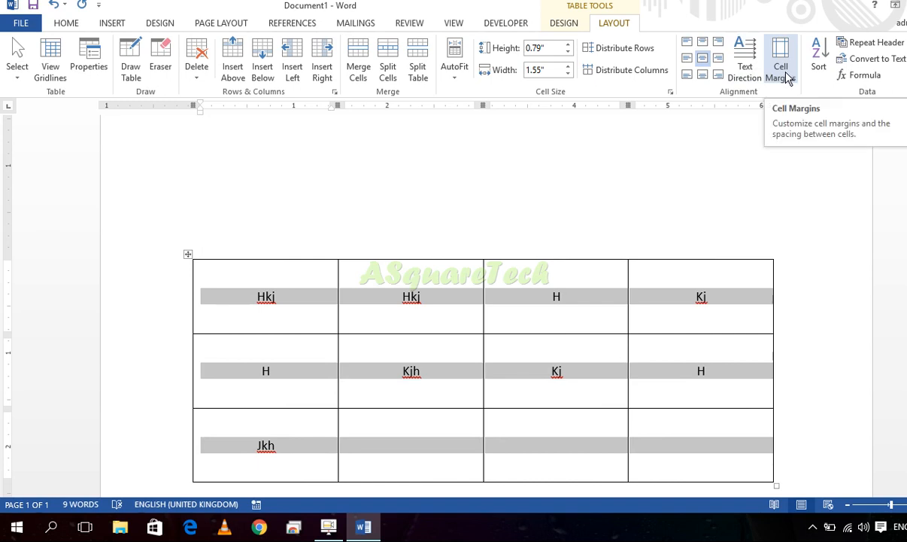
Set the table's default top cell margin to 0.12"
{"action": "left_click", "coordinate": [705, 326]}
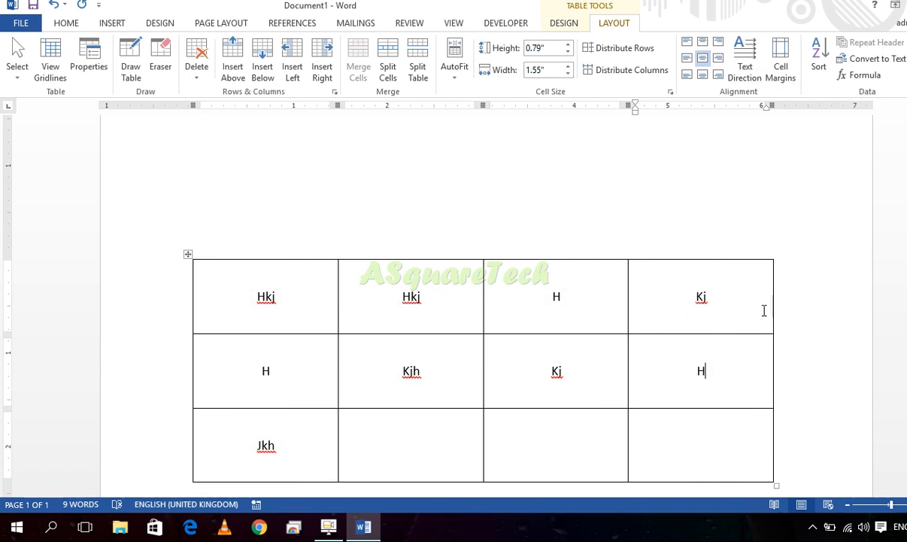
{"action": "left_click", "coordinate": [780, 69]}
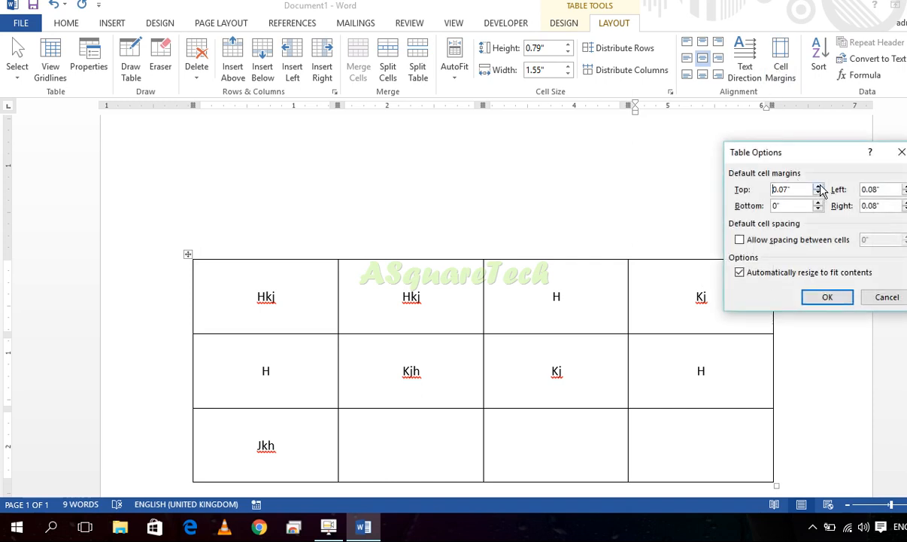
{"action": "left_click", "coordinate": [827, 297]}
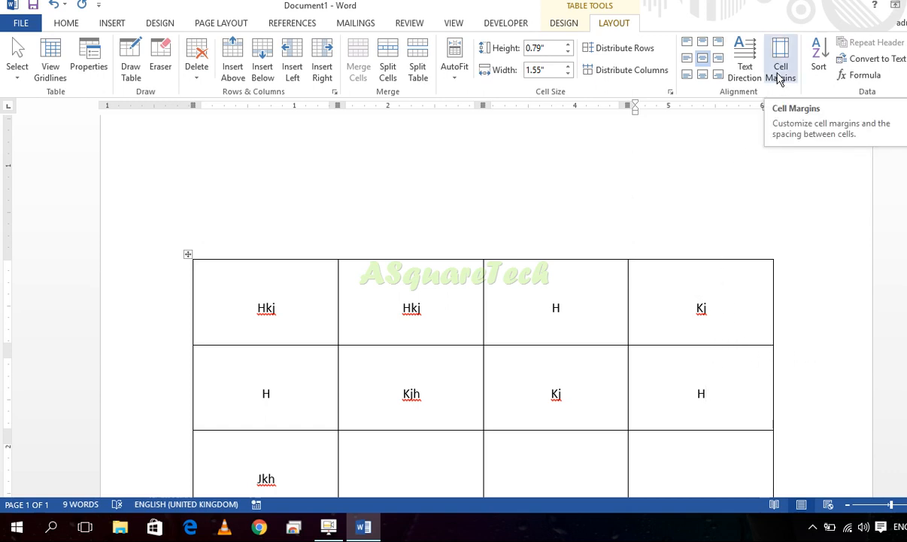
Allow 0.06" spacing between the cells and resize the table to cells about 1.44" wide and 0.87" high
{"action": "scroll", "coordinate": [672, 260], "scroll_direction": "down", "scroll_amount": 3}
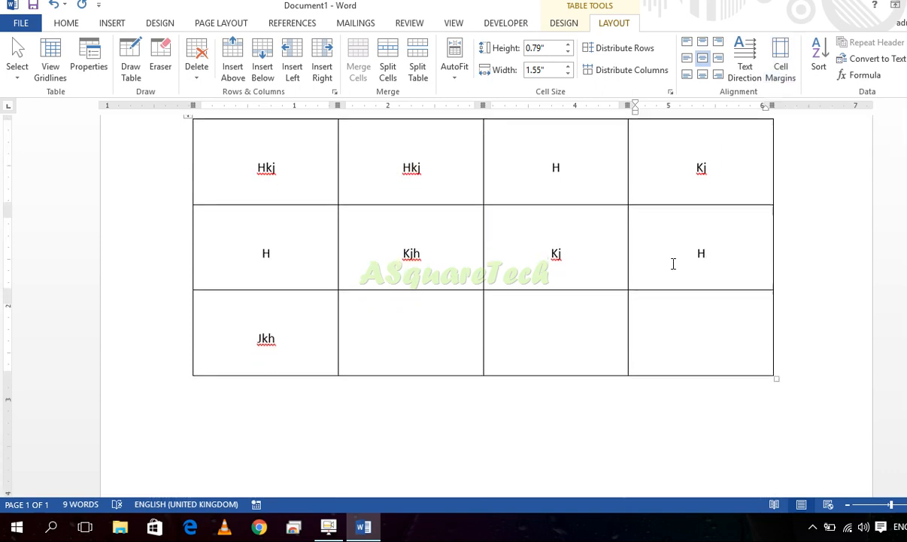
{"action": "scroll", "coordinate": [672, 263], "scroll_direction": "up", "scroll_amount": 1}
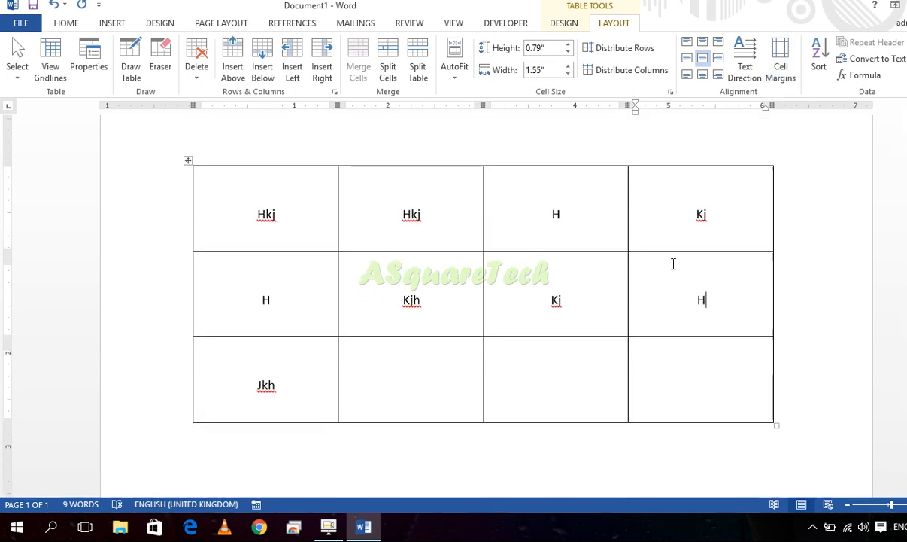
{"action": "left_click", "coordinate": [782, 63]}
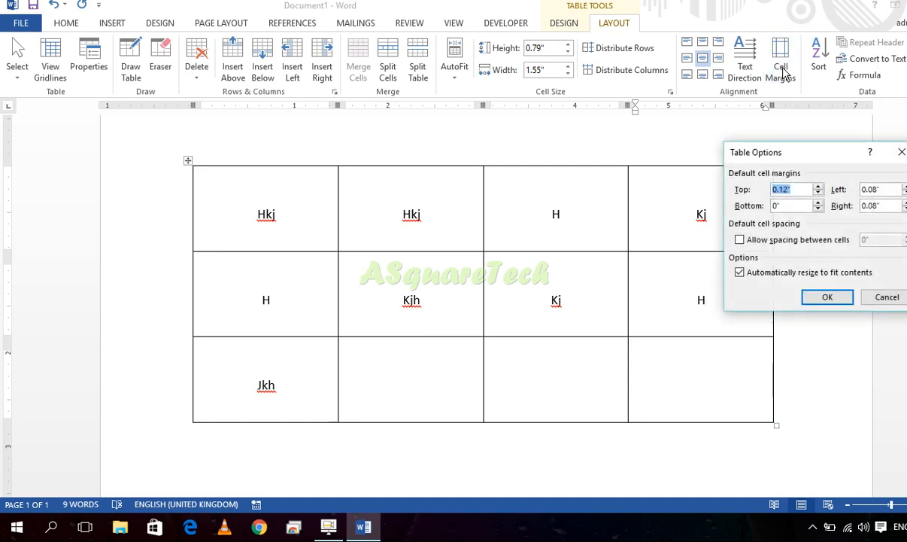
{"action": "left_click", "coordinate": [760, 244]}
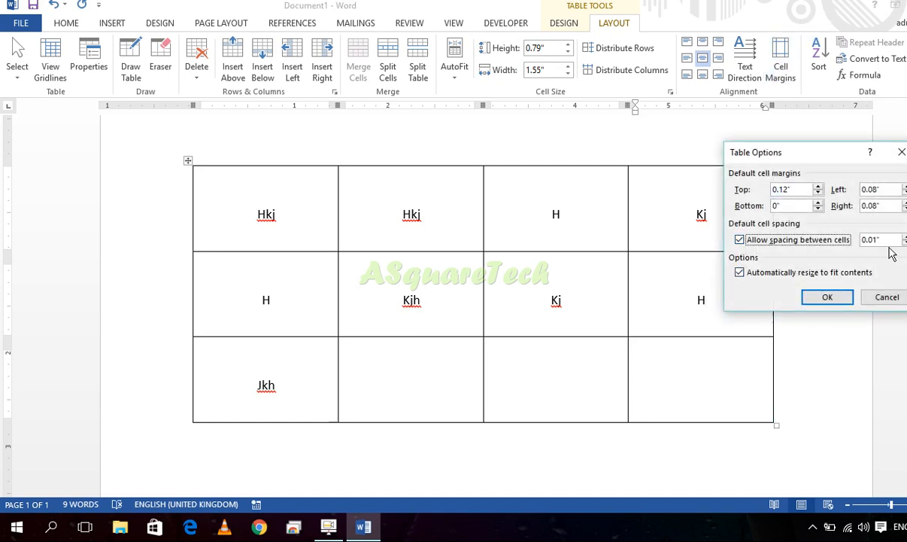
{"action": "left_click", "coordinate": [906, 236]}
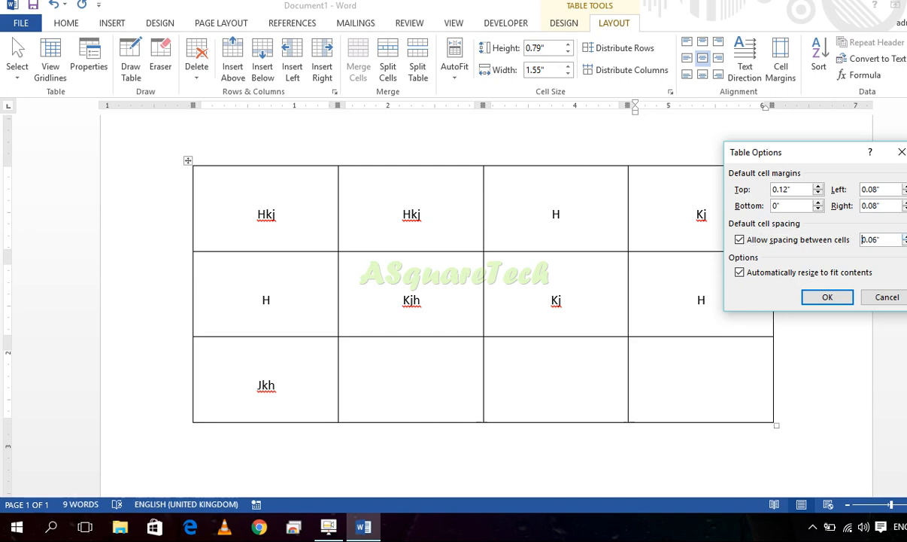
{"action": "left_click", "coordinate": [828, 299]}
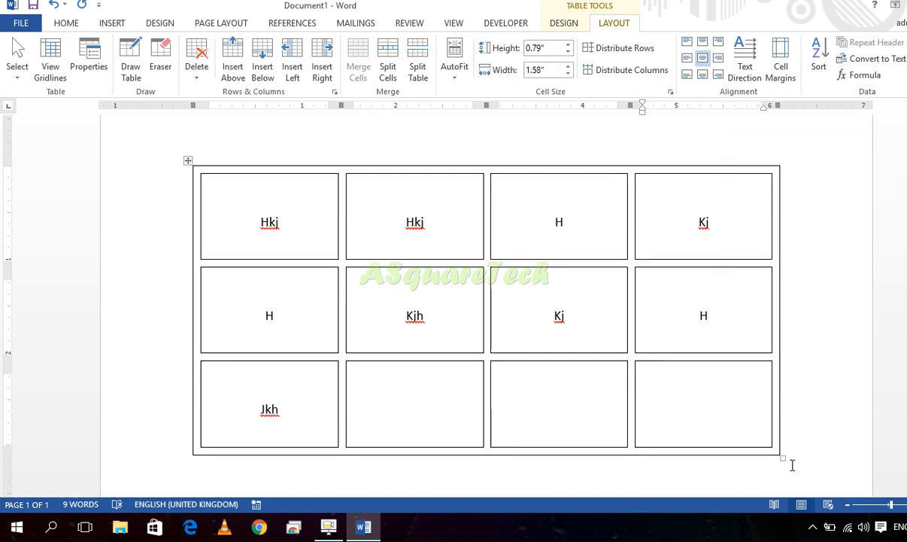
{"action": "left_click_drag", "start_coordinate": [781, 459], "coordinate": [729, 479]}
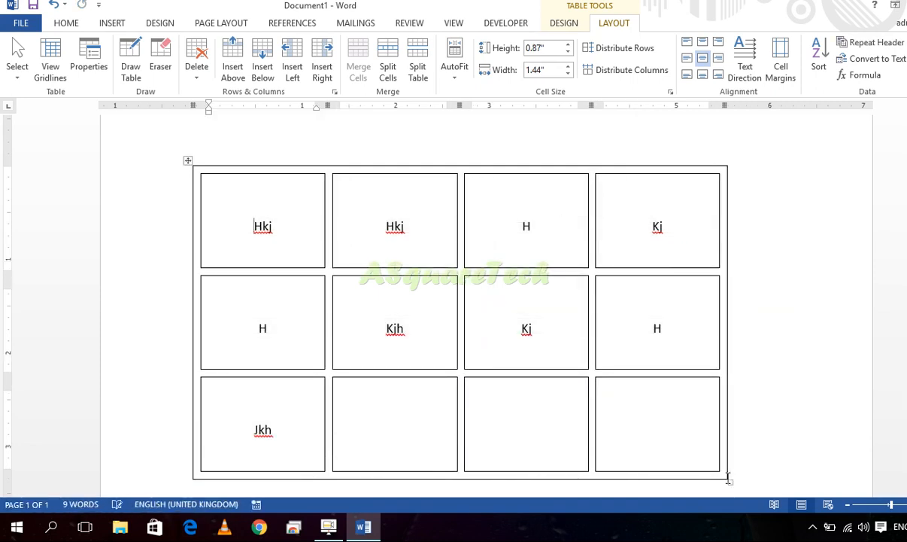
Shade every cell of the table red
{"action": "left_click_drag", "start_coordinate": [699, 449], "coordinate": [168, 179]}
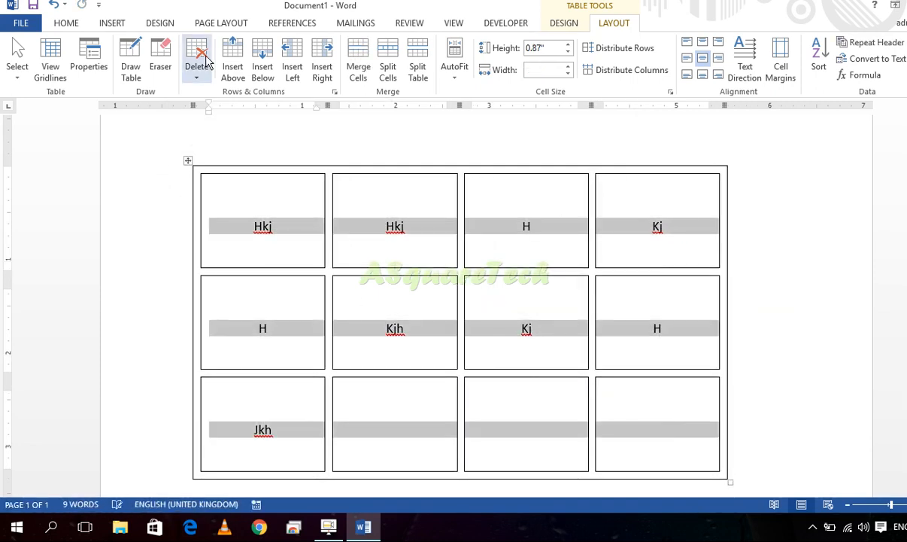
{"action": "left_click", "coordinate": [564, 23]}
{"action": "left_click", "coordinate": [552, 73]}
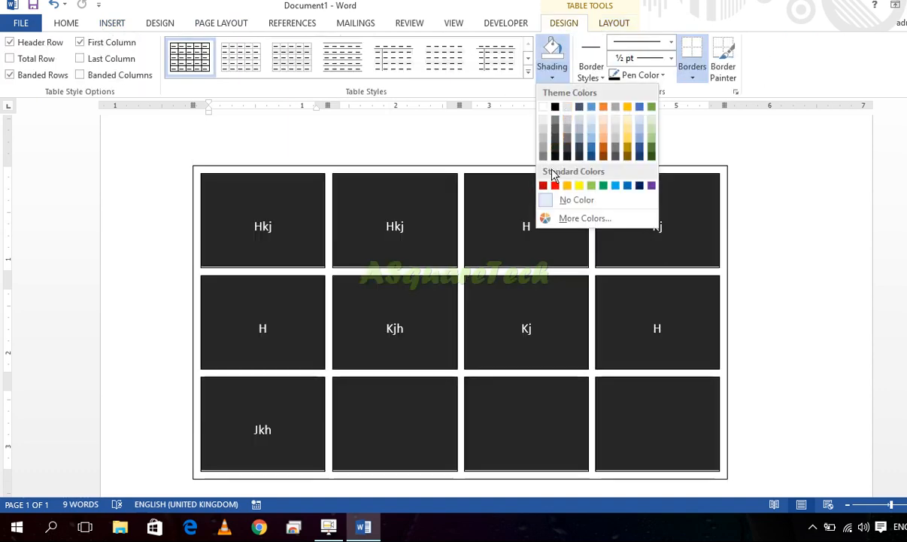
{"action": "left_click", "coordinate": [544, 185]}
{"action": "left_click", "coordinate": [778, 308]}
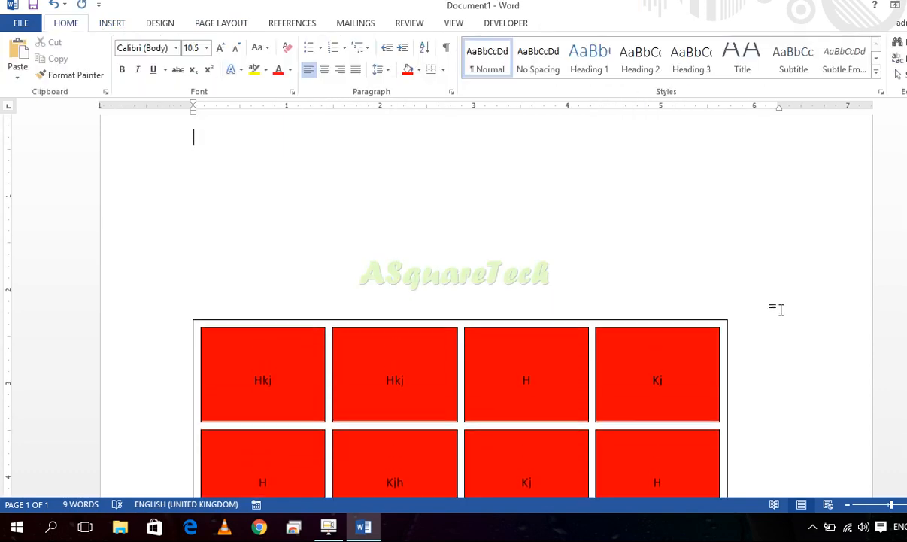
{"action": "scroll", "coordinate": [705, 321], "scroll_direction": "down", "scroll_amount": 5}
{"action": "scroll", "coordinate": [566, 325], "scroll_direction": "up", "scroll_amount": 2}
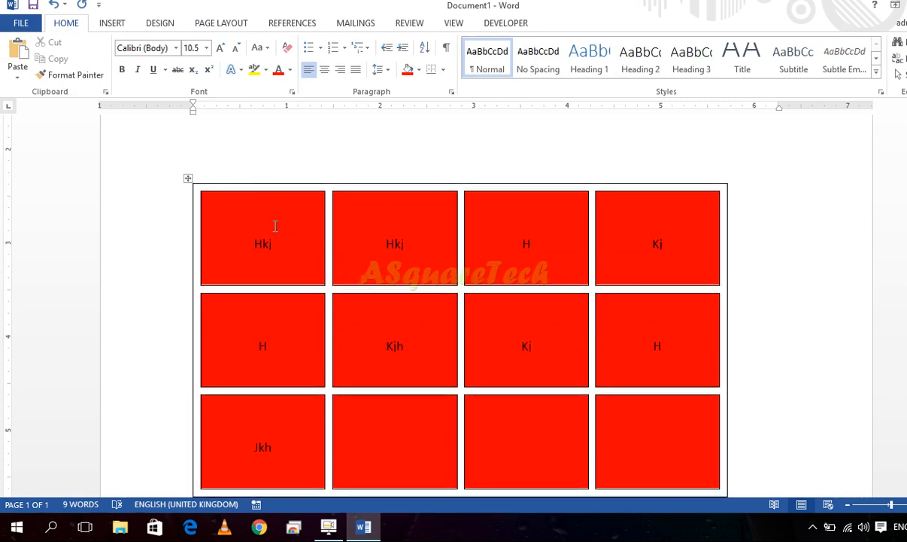
Shrink the whole table to about 2.5" wide and 1.7" high
{"action": "left_click", "coordinate": [276, 226]}
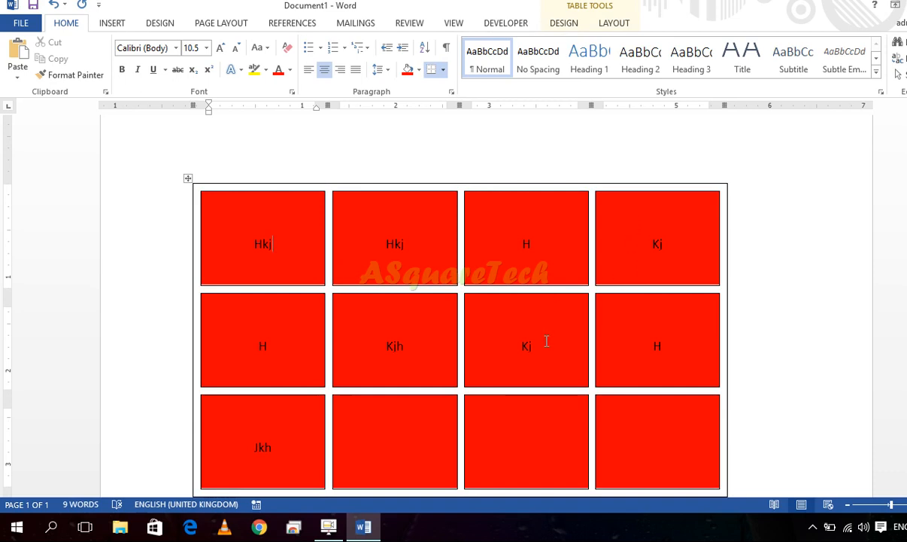
{"action": "scroll", "coordinate": [625, 386], "scroll_direction": "down", "scroll_amount": 3}
{"action": "scroll", "coordinate": [618, 341], "scroll_direction": "up", "scroll_amount": 2}
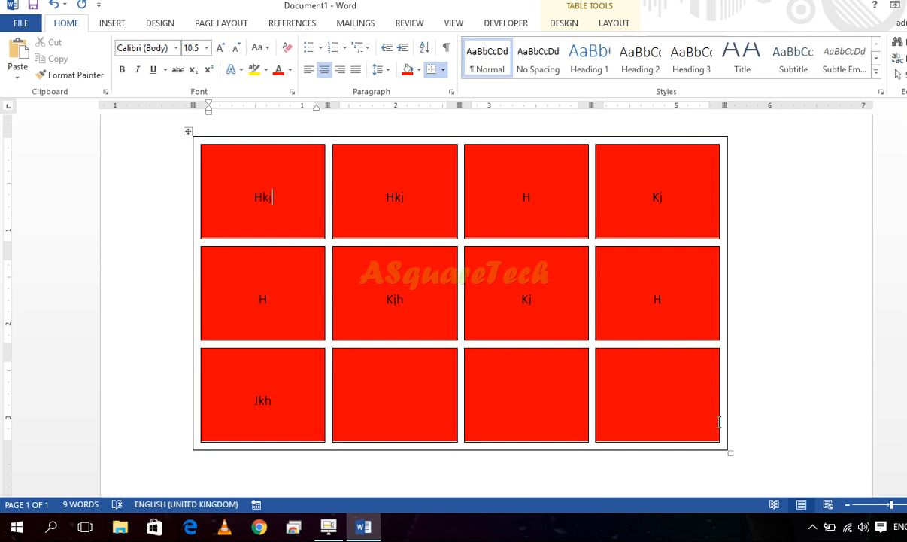
{"action": "left_click_drag", "start_coordinate": [733, 453], "coordinate": [424, 256]}
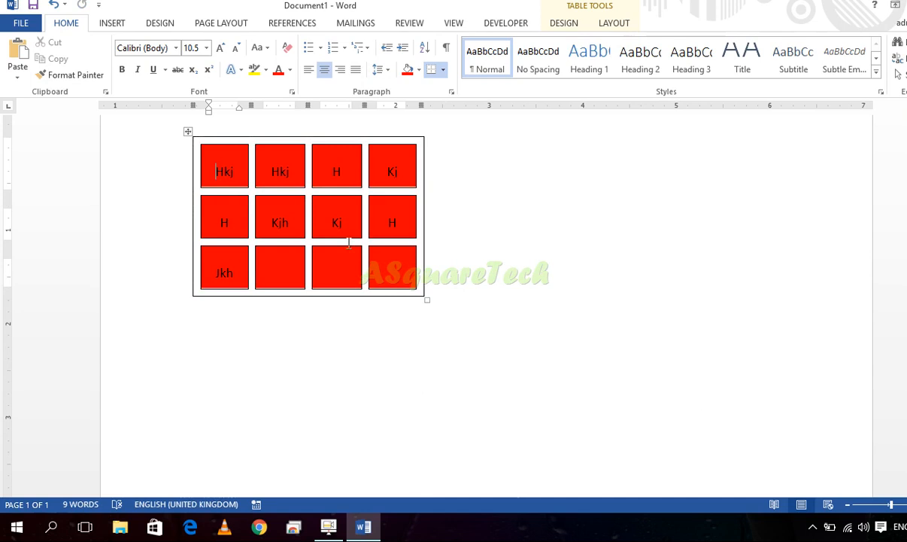
Add three rows at the end of the table by advancing cell by cell past its last cell
{"action": "left_click", "coordinate": [217, 157]}
{"action": "right_click", "coordinate": [383, 238]}
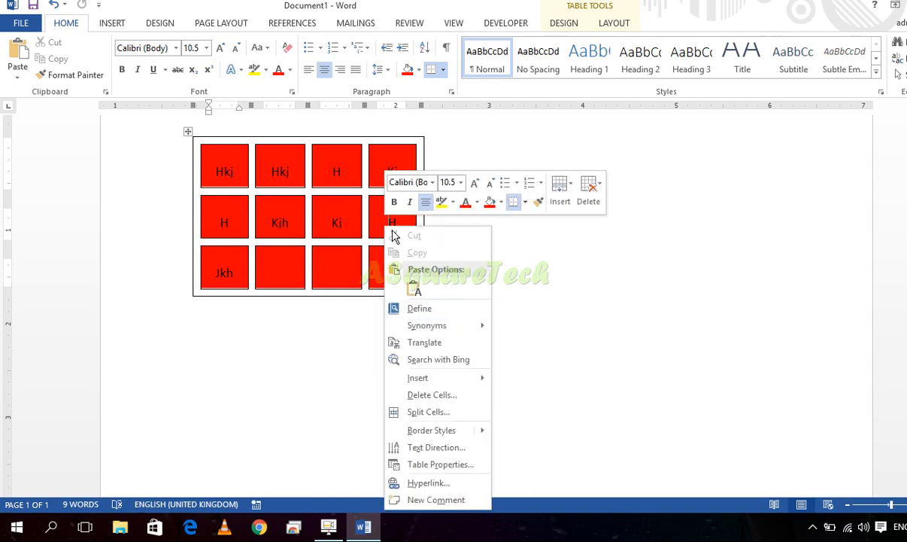
{"action": "left_click", "coordinate": [380, 220]}
{"action": "key", "text": "Tab"}
{"action": "key", "text": "Tab"}
{"action": "key", "text": "Tab"}
{"action": "key", "text": "Tab"}
{"action": "key", "text": "Tab"}
{"action": "key", "text": "Tab"}
{"action": "key", "text": "Tab"}
{"action": "key", "text": "Tab"}
{"action": "key", "text": "Tab"}
{"action": "key", "text": "Tab"}
{"action": "key", "text": "Tab"}
{"action": "key", "text": "Tab"}
{"action": "key", "text": "Tab"}
{"action": "key", "text": "Tab"}
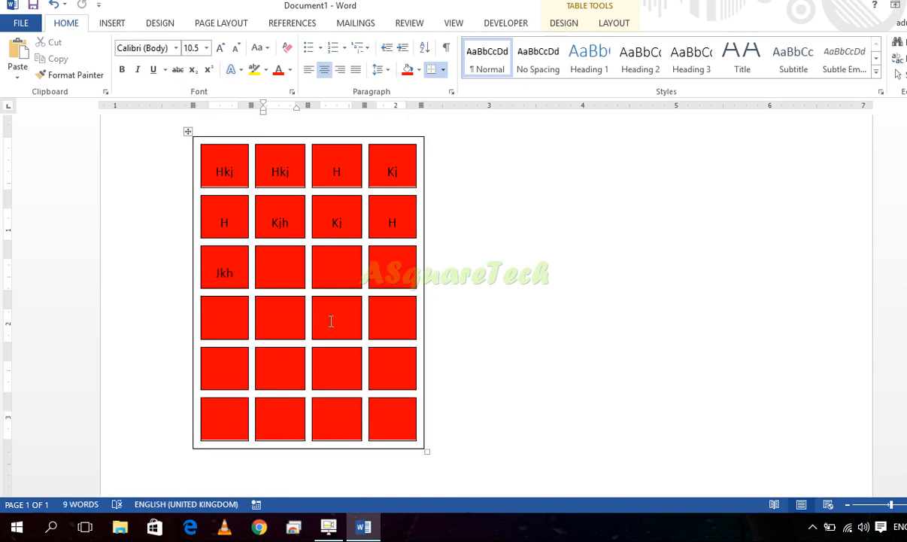
Enlarge the table to about 5.2" wide and 3.5" high and merge the first row's four cells into one
{"action": "left_click_drag", "start_coordinate": [427, 451], "coordinate": [682, 465]}
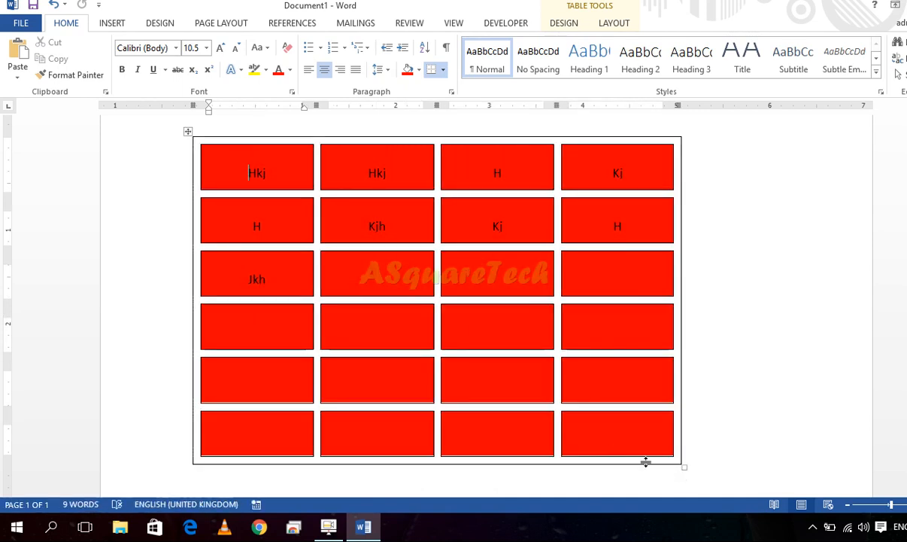
{"action": "left_click_drag", "start_coordinate": [642, 175], "coordinate": [249, 171]}
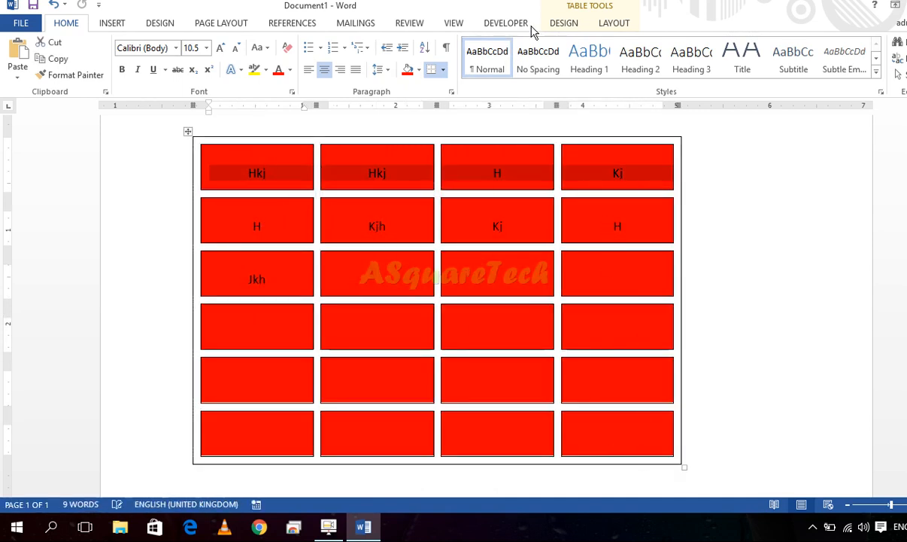
{"action": "left_click", "coordinate": [611, 23]}
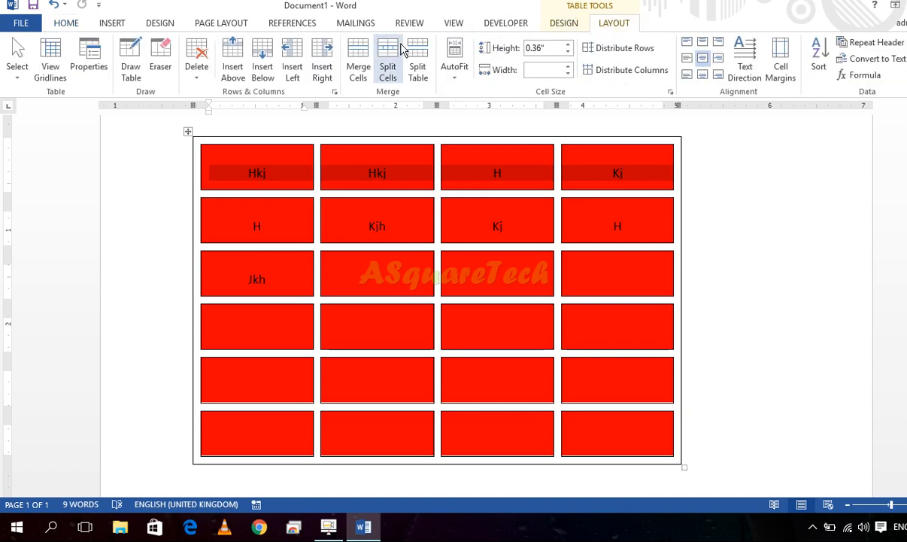
{"action": "left_click", "coordinate": [356, 67]}
{"action": "left_click", "coordinate": [547, 486]}
Merge the two middle cells of the table's fourth row, undoing a mistaken insertion of columns on the way
{"action": "scroll", "coordinate": [690, 454], "scroll_direction": "down", "scroll_amount": 3}
{"action": "scroll", "coordinate": [690, 455], "scroll_direction": "up", "scroll_amount": 3}
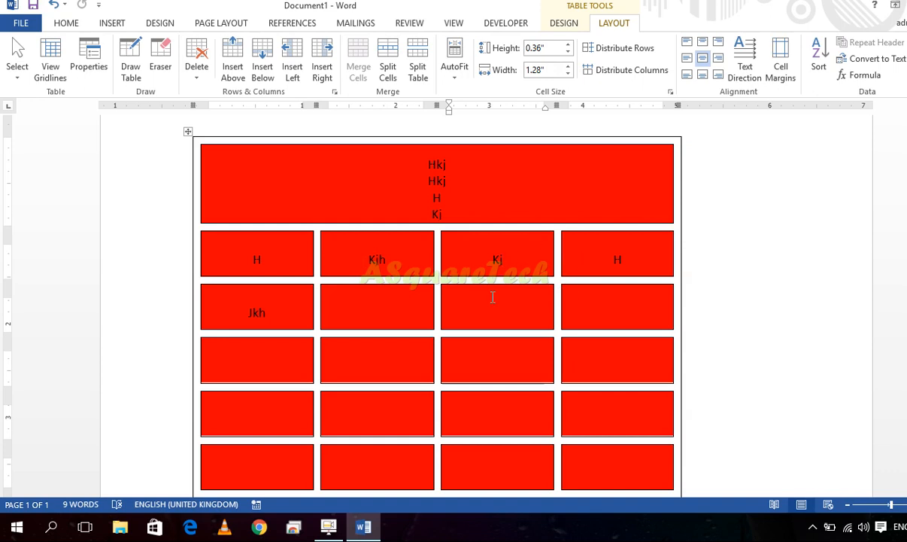
{"action": "scroll", "coordinate": [466, 331], "scroll_direction": "down", "scroll_amount": 2}
{"action": "scroll", "coordinate": [469, 285], "scroll_direction": "up", "scroll_amount": 4}
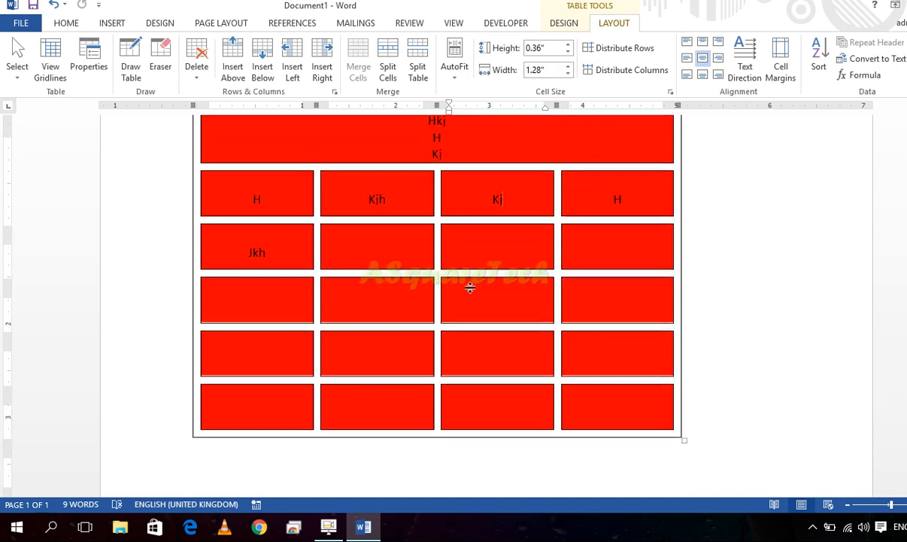
{"action": "scroll", "coordinate": [507, 328], "scroll_direction": "down", "scroll_amount": 2}
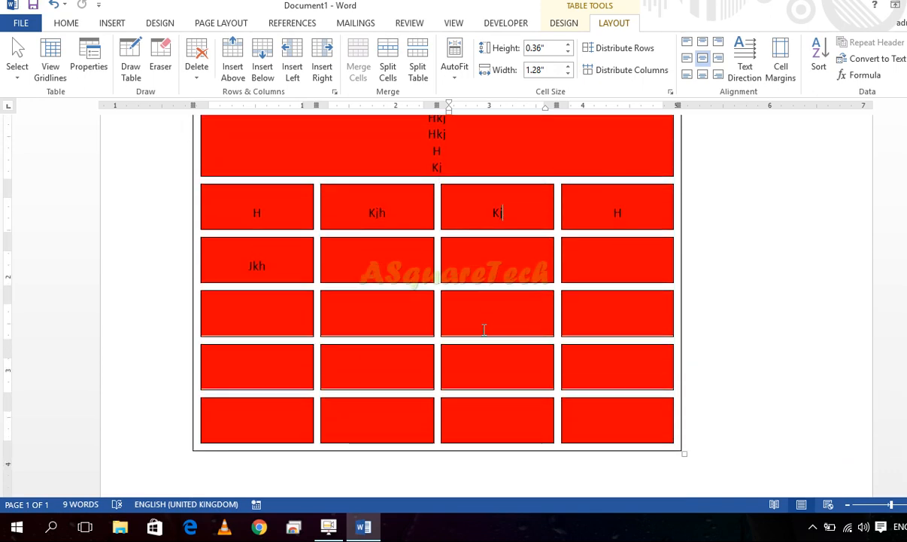
{"action": "left_click_drag", "start_coordinate": [480, 325], "coordinate": [398, 310]}
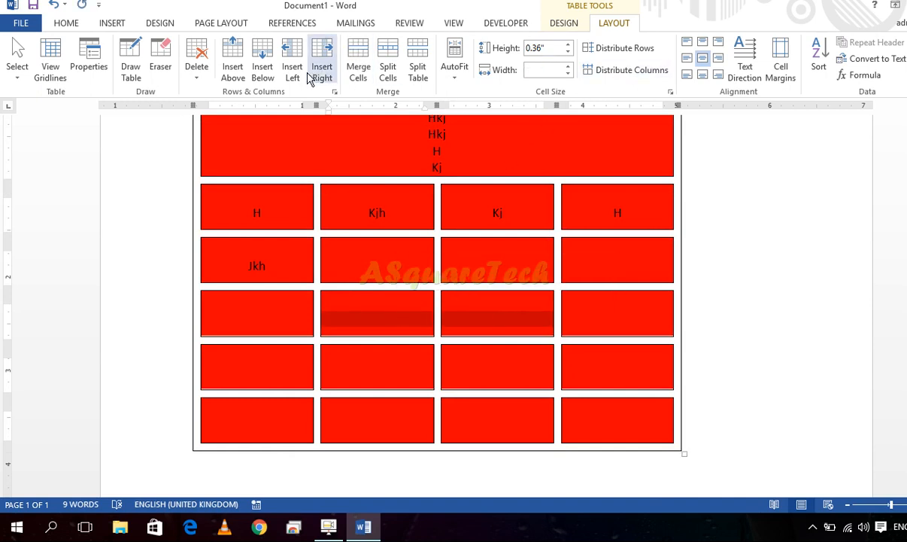
{"action": "left_click", "coordinate": [292, 66]}
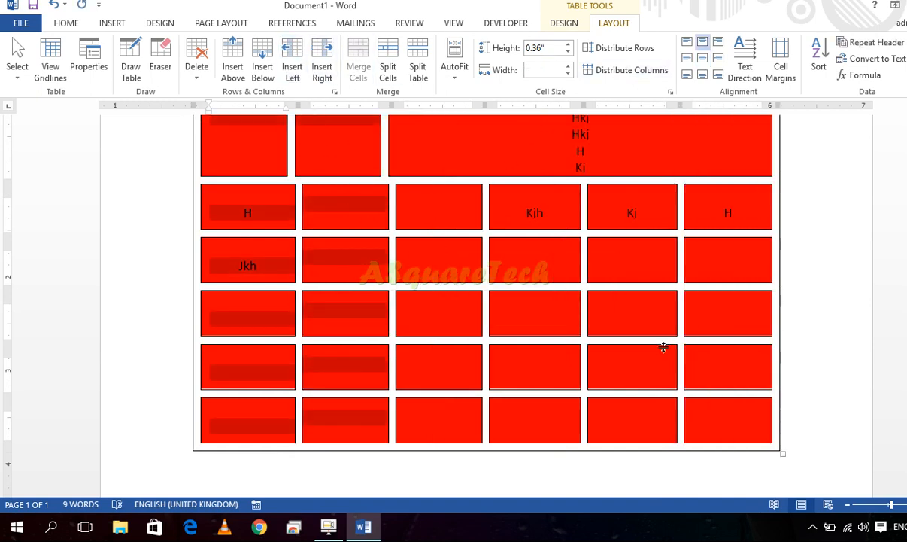
{"action": "key", "text": "ctrl+z"}
{"action": "left_click", "coordinate": [358, 72]}
Merge all four cells of the table's last row into one
{"action": "left_click", "coordinate": [516, 423]}
{"action": "left_click_drag", "start_coordinate": [610, 427], "coordinate": [296, 410]}
{"action": "left_click", "coordinate": [358, 69]}
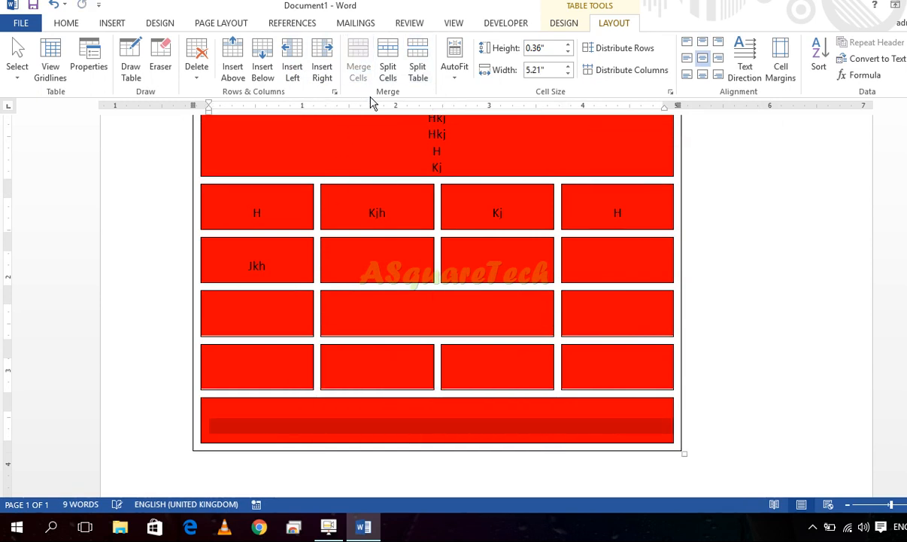
Split the last cell of the fifth row into three columns and four rows
{"action": "left_click", "coordinate": [629, 371]}
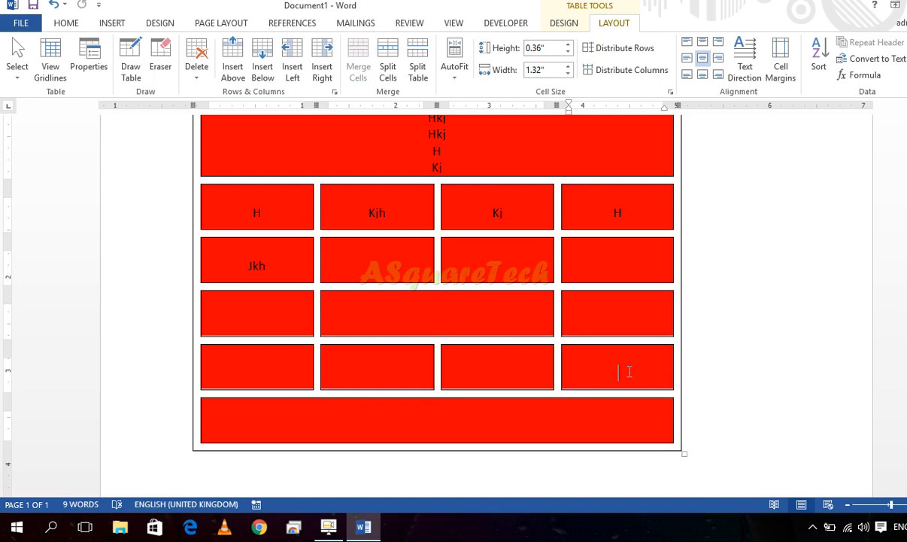
{"action": "left_click", "coordinate": [395, 73]}
{"action": "left_click", "coordinate": [541, 237]}
{"action": "left_click", "coordinate": [541, 238]}
{"action": "left_click", "coordinate": [541, 238]}
{"action": "left_click", "coordinate": [460, 282]}
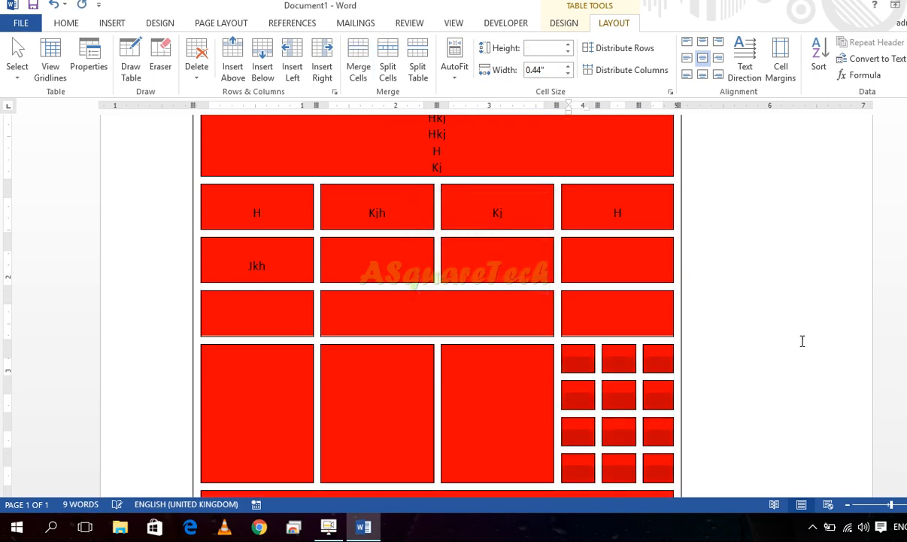
{"action": "key", "text": "ctrl+Home"}
{"action": "scroll", "coordinate": [755, 342], "scroll_direction": "down", "scroll_amount": 4}
{"action": "scroll", "coordinate": [754, 342], "scroll_direction": "down", "scroll_amount": 3}
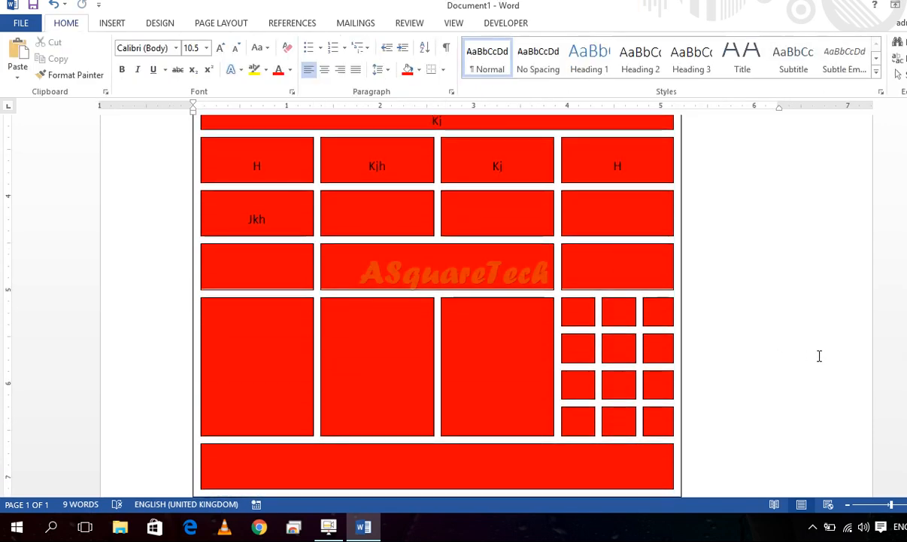
{"action": "scroll", "coordinate": [778, 354], "scroll_direction": "down", "scroll_amount": 3}
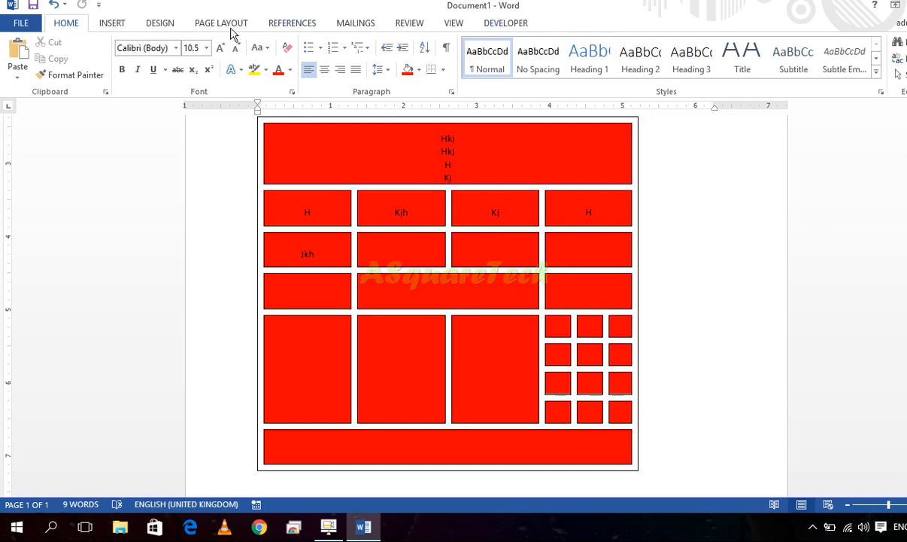
Turn off the spacing between cells for the whole table in the table options
{"action": "left_click", "coordinate": [307, 208]}
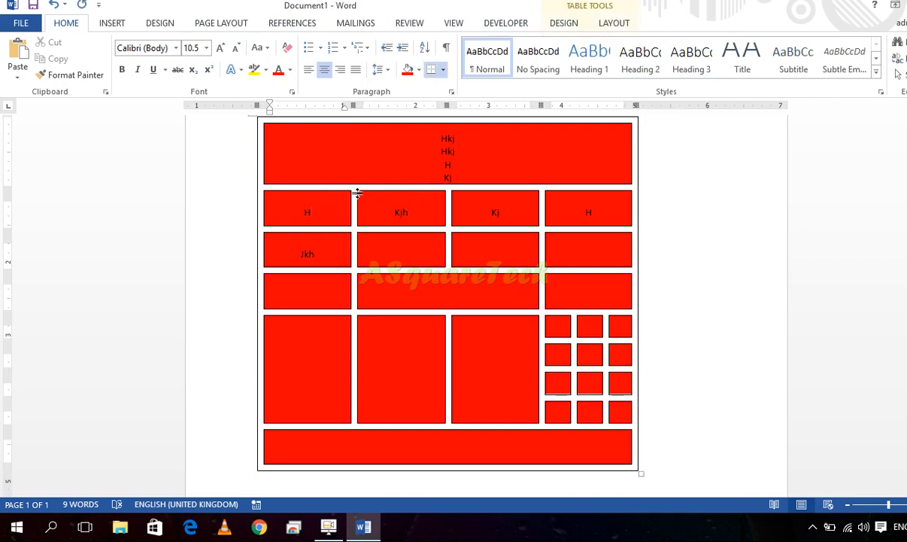
{"action": "left_click", "coordinate": [293, 149]}
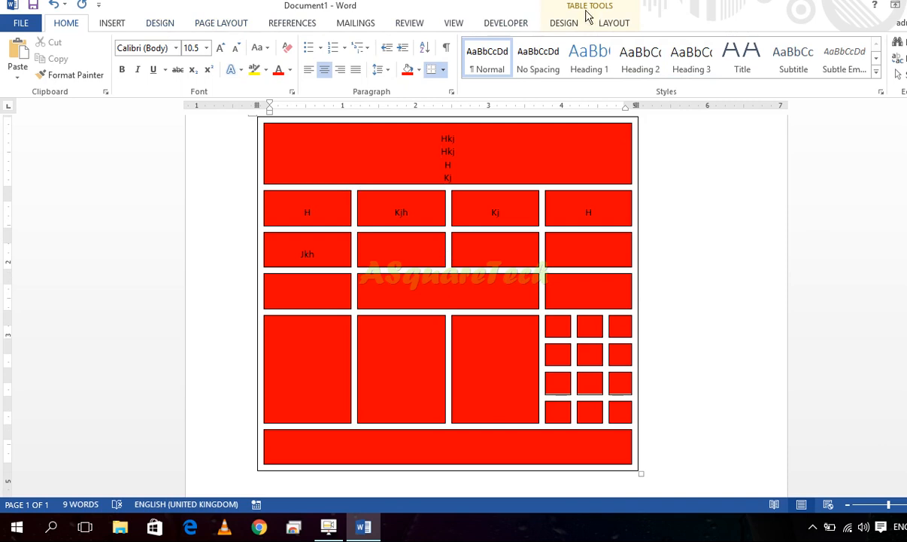
{"action": "left_click", "coordinate": [614, 23]}
{"action": "left_click", "coordinate": [780, 64]}
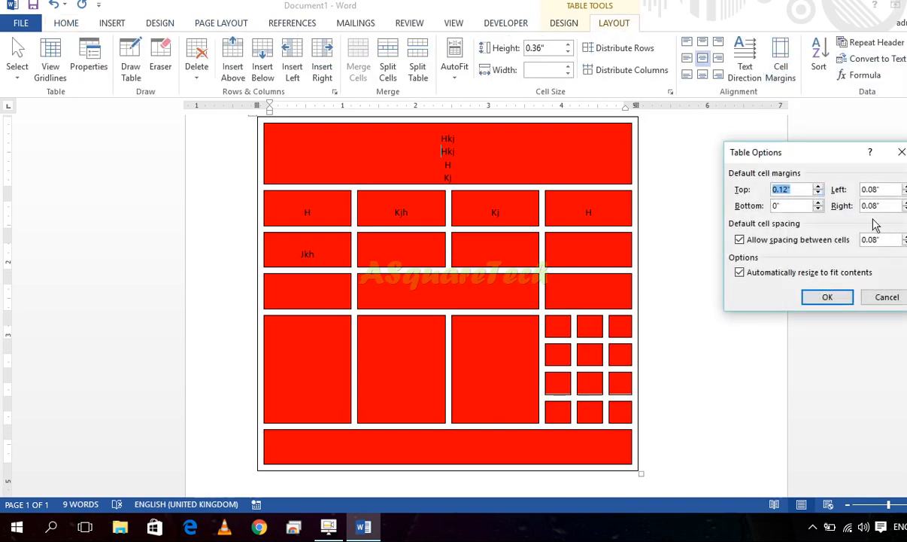
{"action": "left_click", "coordinate": [740, 240]}
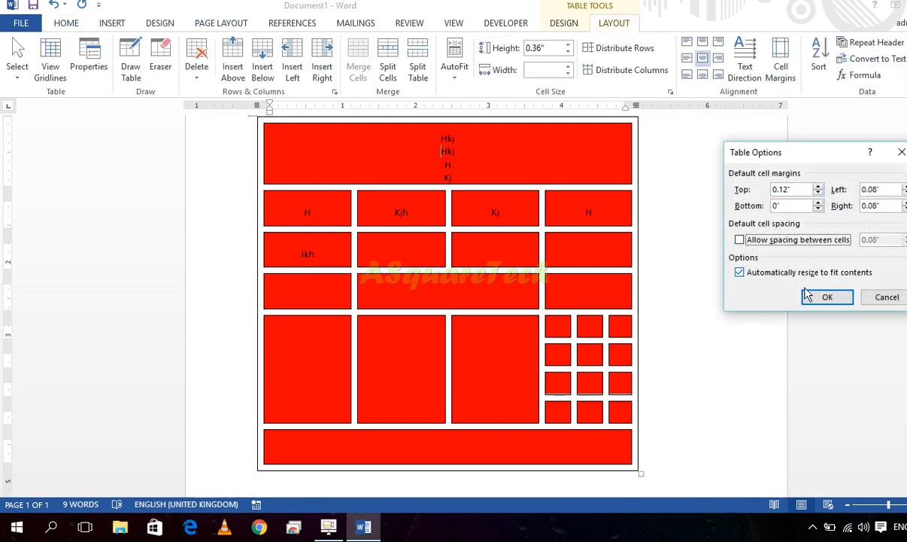
{"action": "left_click", "coordinate": [827, 297]}
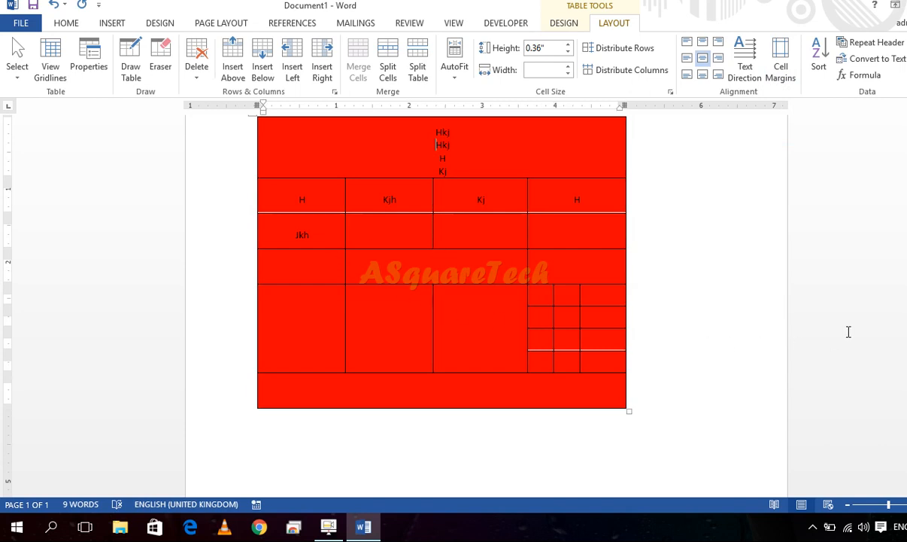
Allow spacing between the table's cells again and set it to 0.13"
{"action": "scroll", "coordinate": [849, 328], "scroll_direction": "up", "scroll_amount": 3}
{"action": "left_click", "coordinate": [543, 320]}
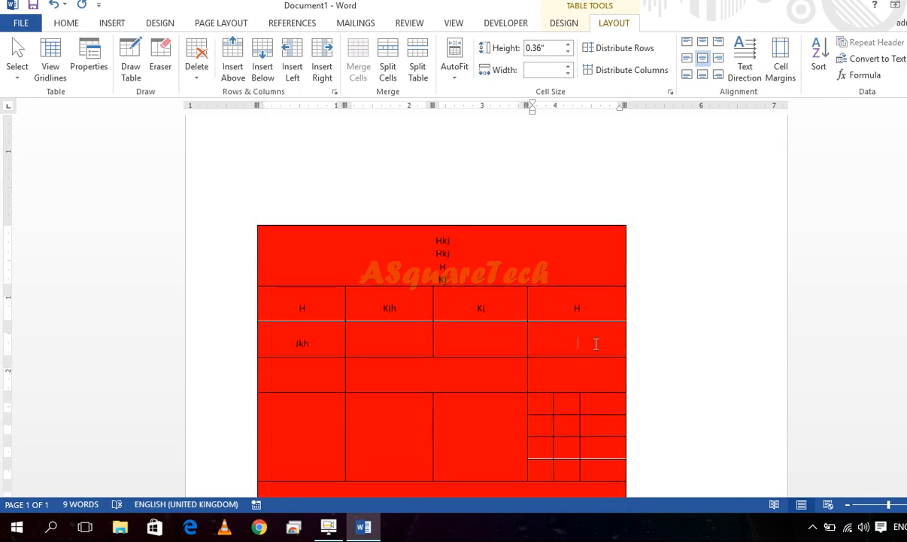
{"action": "scroll", "coordinate": [601, 335], "scroll_direction": "down", "scroll_amount": 2}
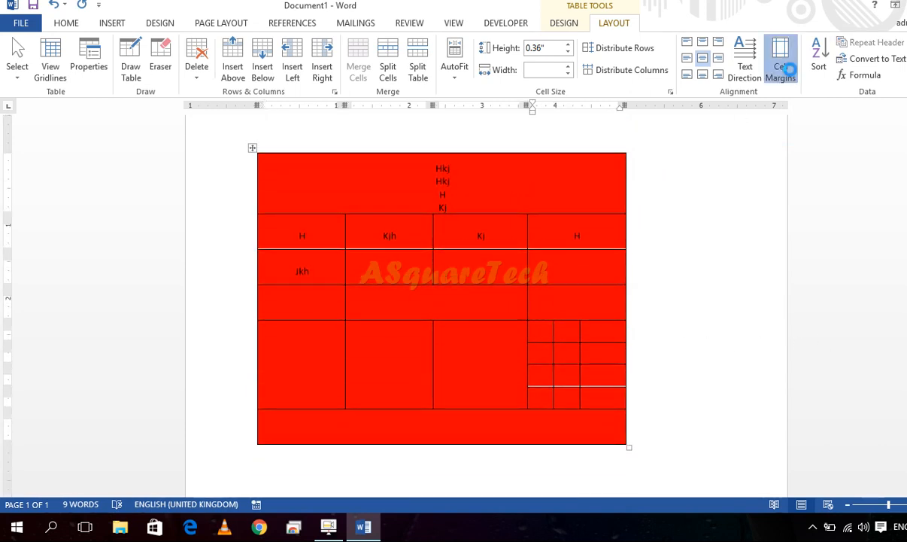
{"action": "left_click", "coordinate": [780, 67]}
{"action": "left_click", "coordinate": [772, 241]}
{"action": "left_click", "coordinate": [905, 237]}
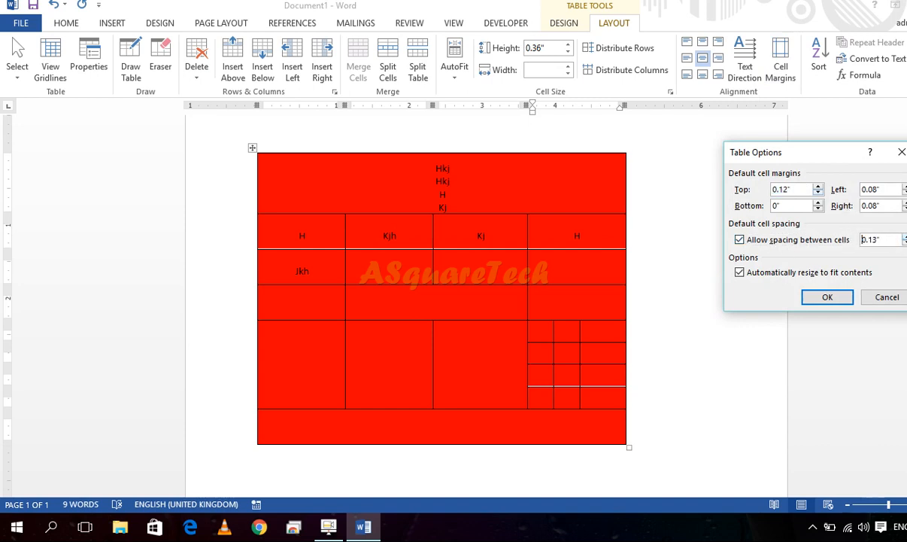
{"action": "left_click", "coordinate": [833, 297]}
{"action": "left_click", "coordinate": [735, 258]}
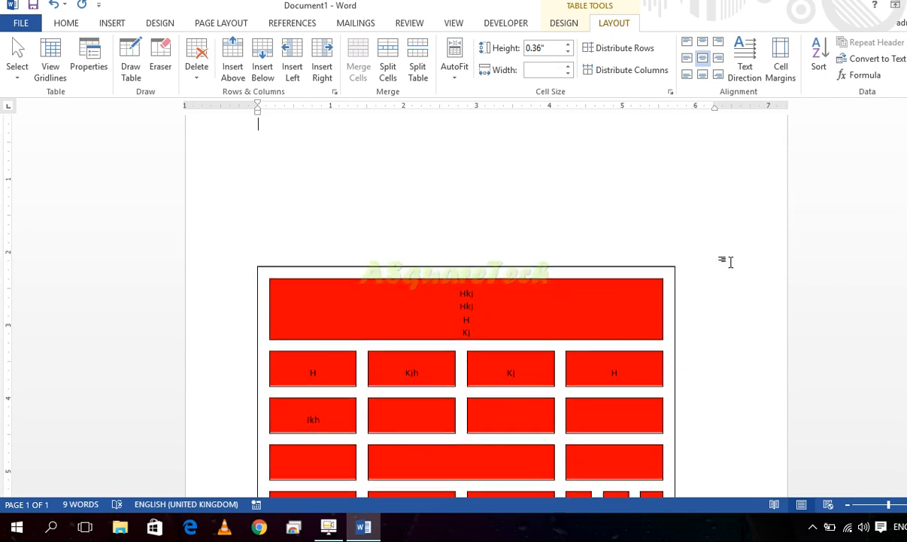
{"action": "scroll", "coordinate": [707, 263], "scroll_direction": "down", "scroll_amount": 4}
{"action": "scroll", "coordinate": [677, 258], "scroll_direction": "up", "scroll_amount": 4}
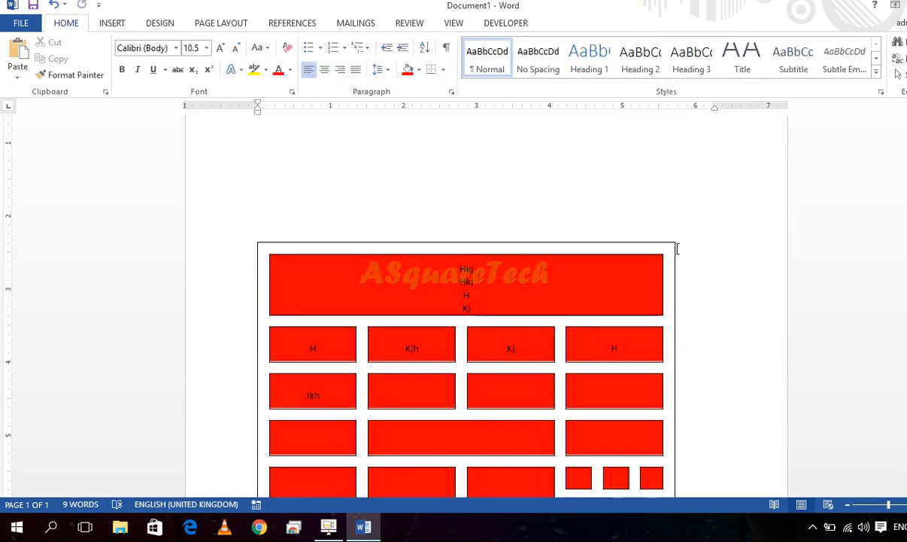
{"action": "scroll", "coordinate": [677, 252], "scroll_direction": "down", "scroll_amount": 4}
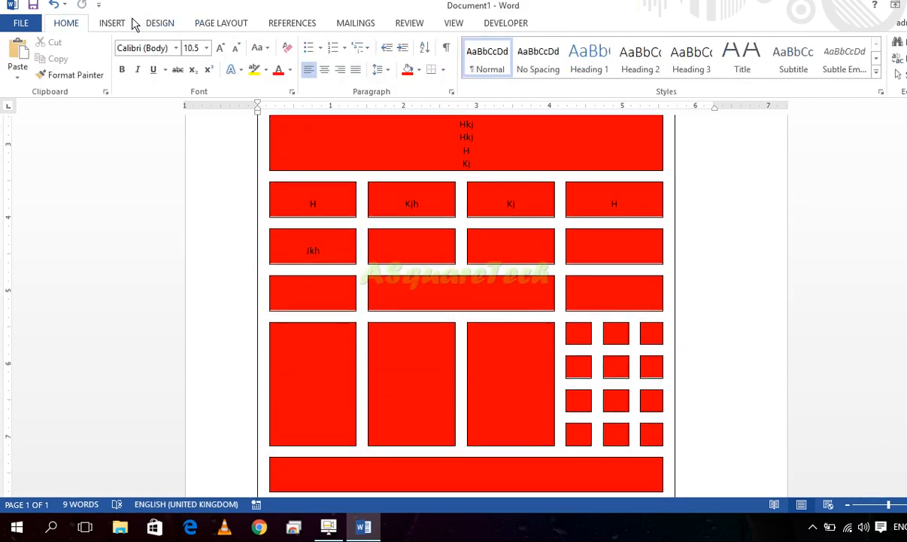
Try to sort the table with merged cells, once from a single cell and once with the whole table selected
{"action": "left_click", "coordinate": [113, 23]}
{"action": "left_click", "coordinate": [514, 302]}
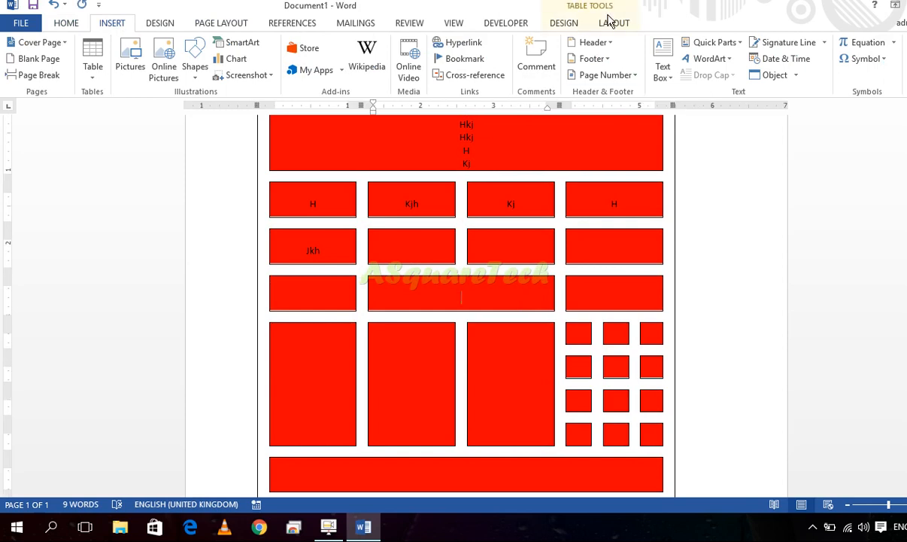
{"action": "left_click", "coordinate": [614, 24]}
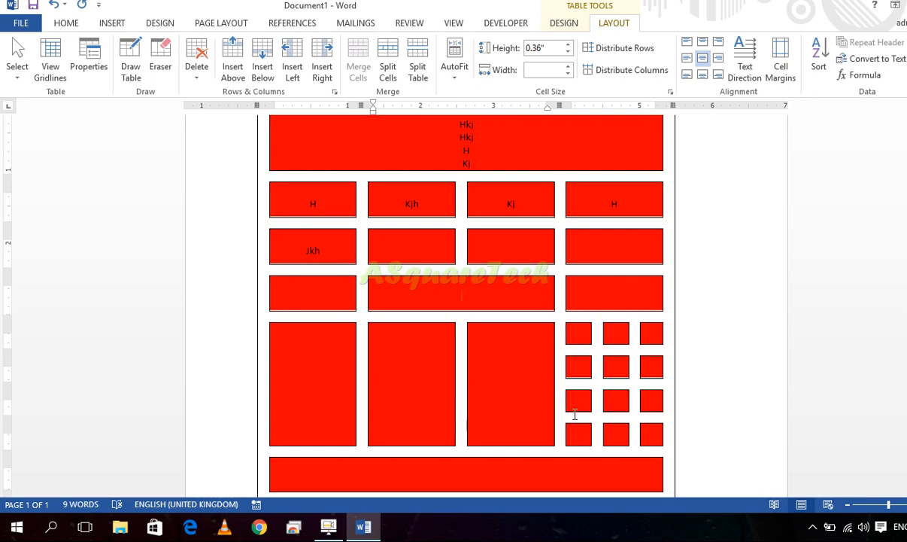
{"action": "left_click", "coordinate": [813, 83]}
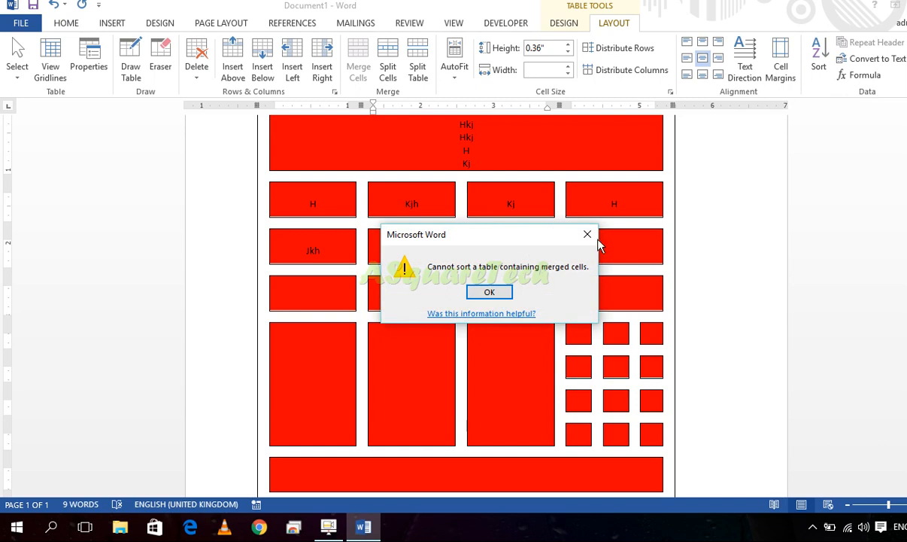
{"action": "left_click", "coordinate": [587, 234]}
{"action": "scroll", "coordinate": [304, 217], "scroll_direction": "up", "scroll_amount": 3}
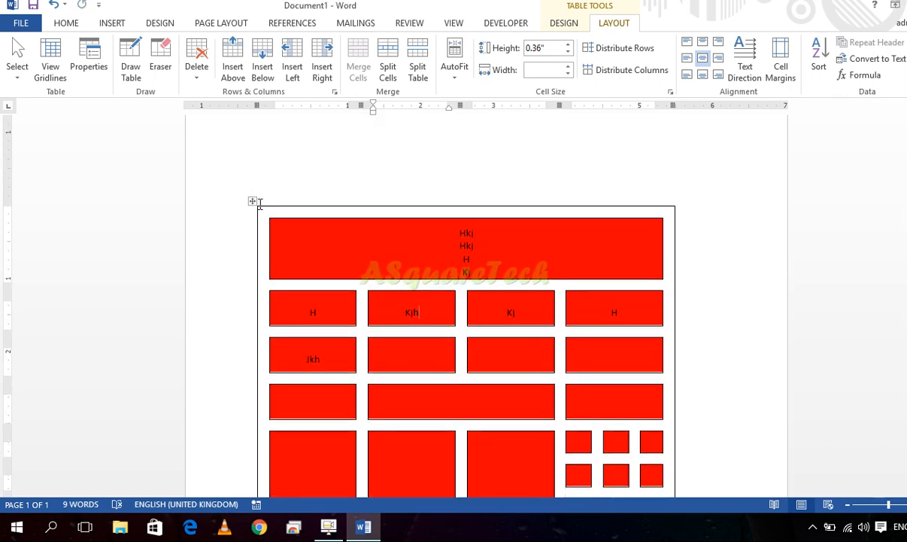
{"action": "left_click", "coordinate": [253, 201]}
{"action": "left_click", "coordinate": [821, 56]}
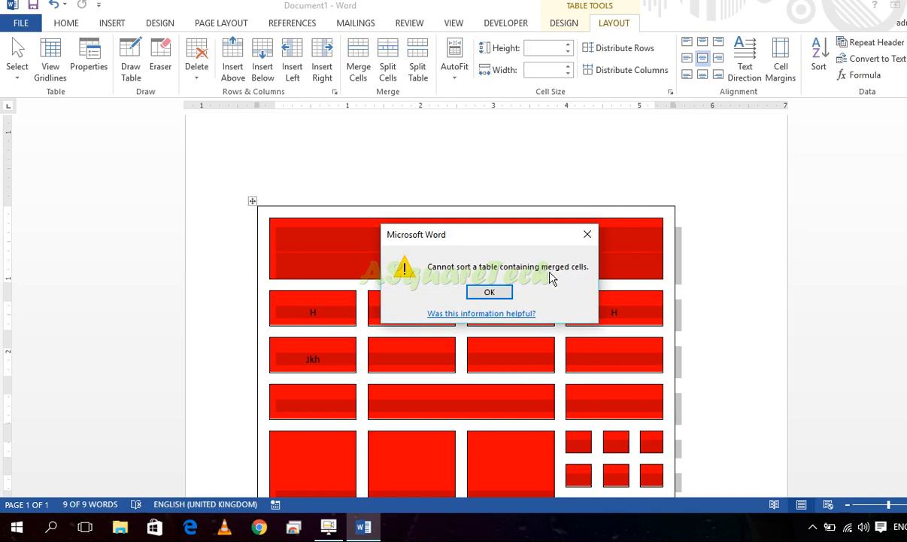
{"action": "left_click", "coordinate": [587, 234]}
Delete the entire red table and insert a new table with five columns and four rows
{"action": "left_click", "coordinate": [255, 200]}
{"action": "key", "text": "BackSpace"}
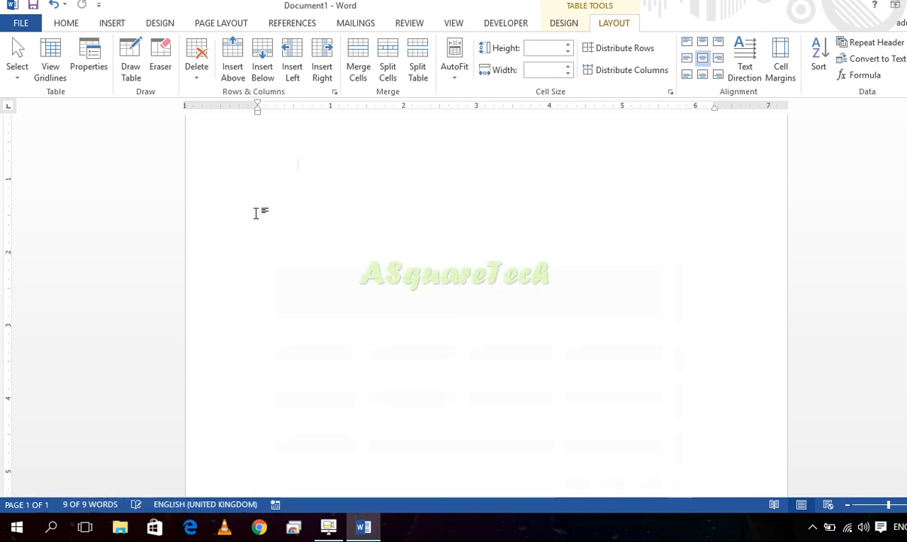
{"action": "left_click", "coordinate": [111, 23]}
{"action": "left_click", "coordinate": [92, 54]}
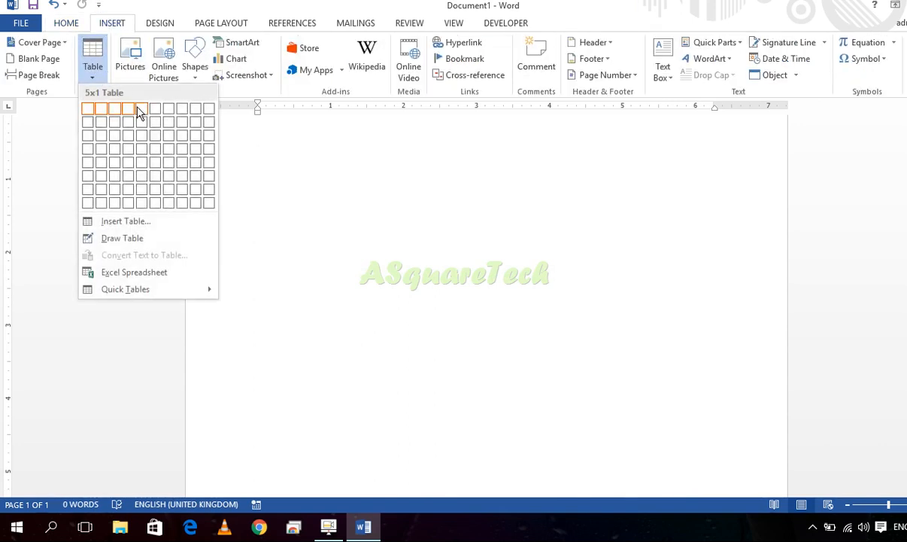
{"action": "left_click", "coordinate": [147, 152]}
Fill the table row by row with short sample text, starting Kj, Hk, J, Tuy, Yth, and begin a fifth row with Tuyr and Uyt
{"action": "type", "text": "Kj"}
{"action": "key", "text": "Tab"}
{"action": "type", "text": "Hk"}
{"action": "key", "text": "Tab"}
{"action": "type", "text": "j"}
{"action": "key", "text": "Tab"}
{"action": "type", "text": "t"}
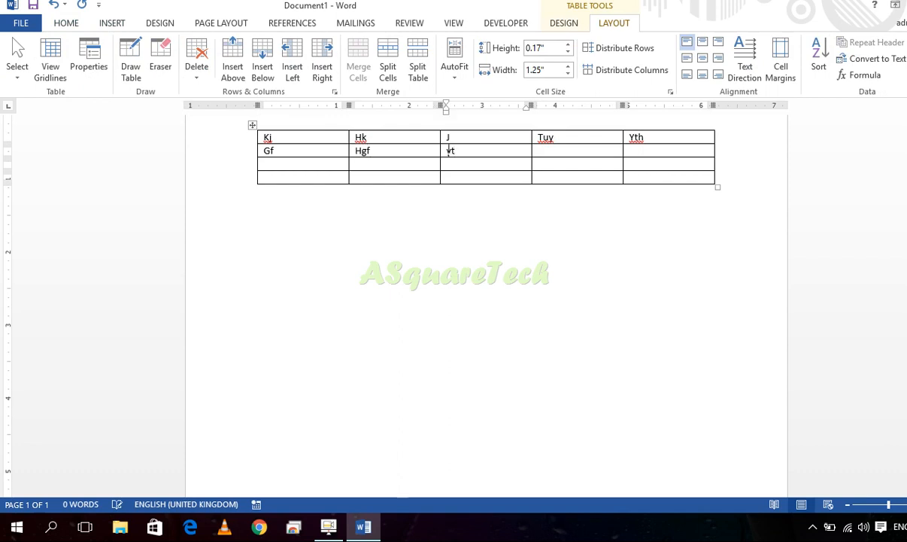
{"action": "type", "text": "uy\tyth\tgf\thgf\tyt\tfhg\tfr\ttyr\tty\tuty\toiy\tgu\tyt\tyr\ty"}
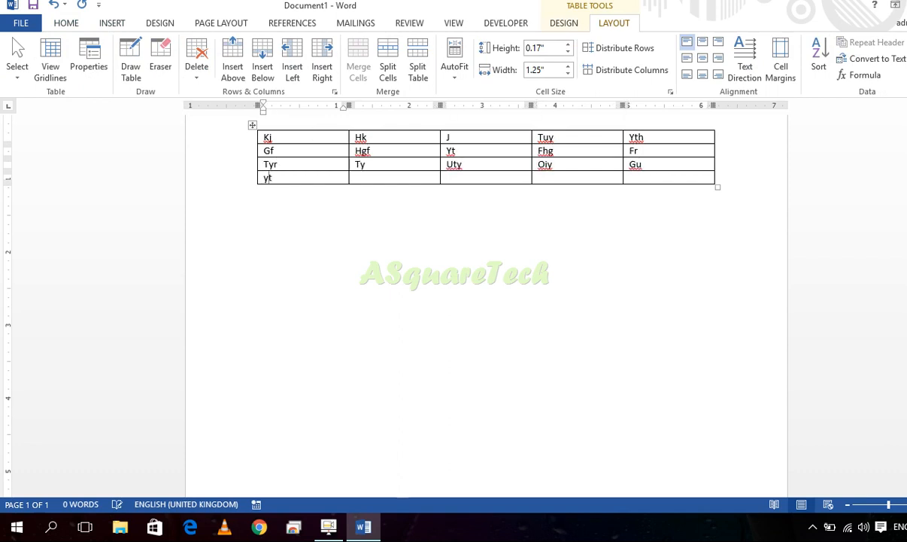
{"action": "type", "text": "\tuyo\tiyi\ttuyr\tuyt"}
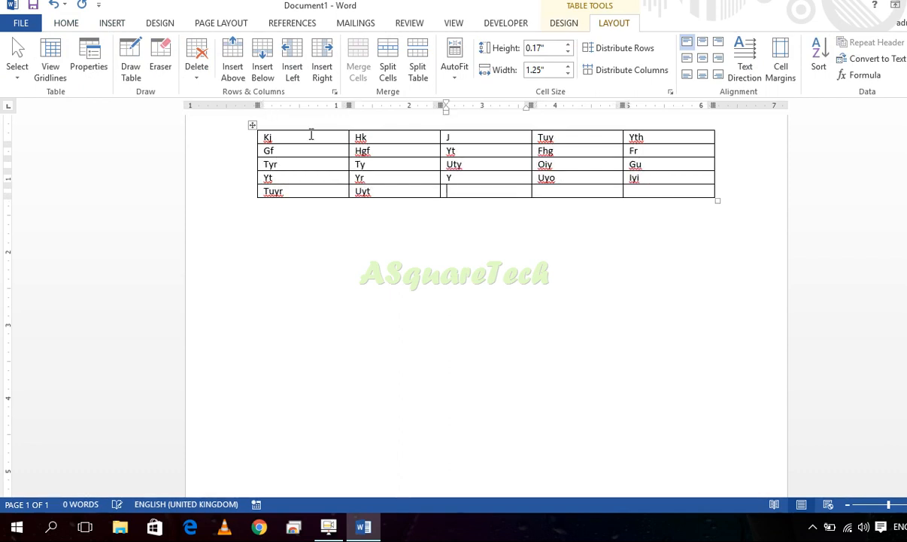
Sort the whole table by Column 1 as text in ascending order, with no header row
{"action": "left_click", "coordinate": [252, 125]}
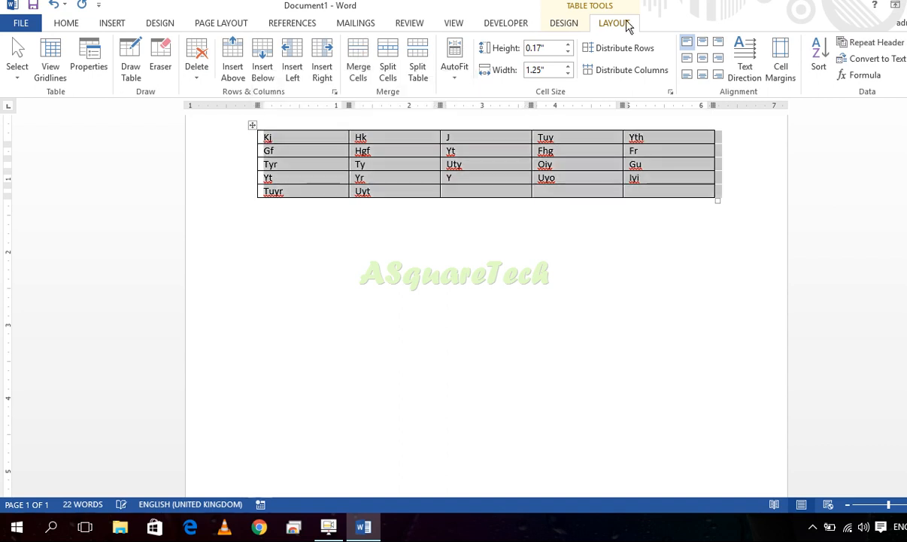
{"action": "left_click", "coordinate": [820, 39]}
{"action": "left_click", "coordinate": [872, 165]}
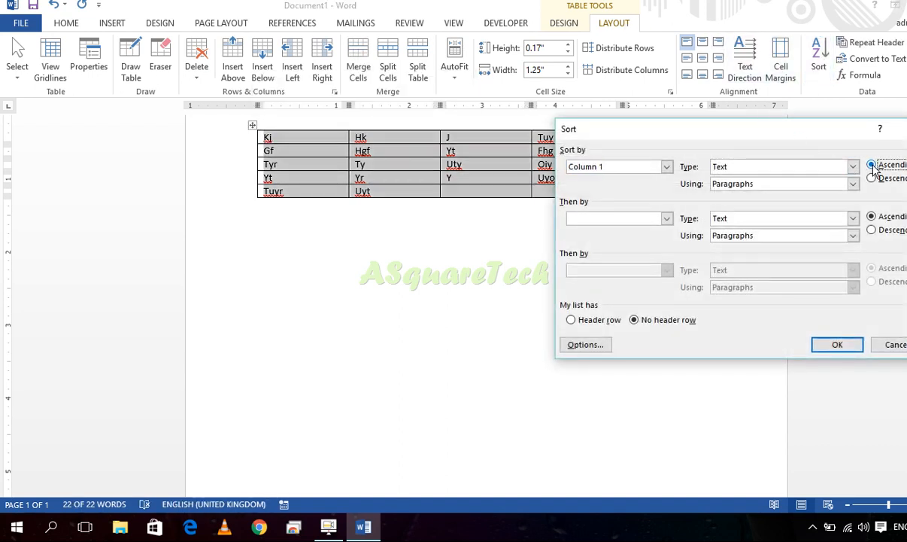
{"action": "left_click", "coordinate": [873, 178]}
{"action": "left_click", "coordinate": [872, 165]}
{"action": "left_click", "coordinate": [837, 344]}
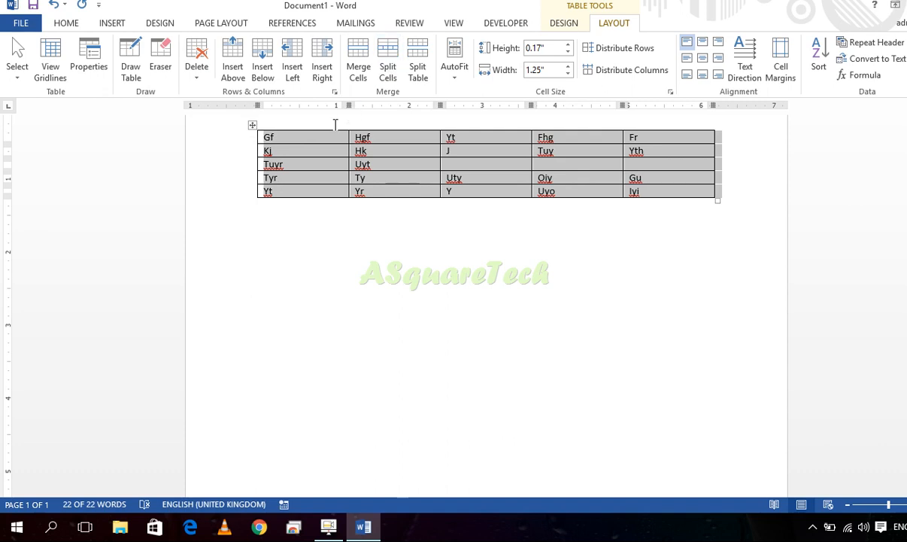
Sort the whole table by Column 1 in descending order
{"action": "left_click", "coordinate": [819, 60]}
{"action": "left_click", "coordinate": [883, 179]}
{"action": "left_click", "coordinate": [838, 344]}
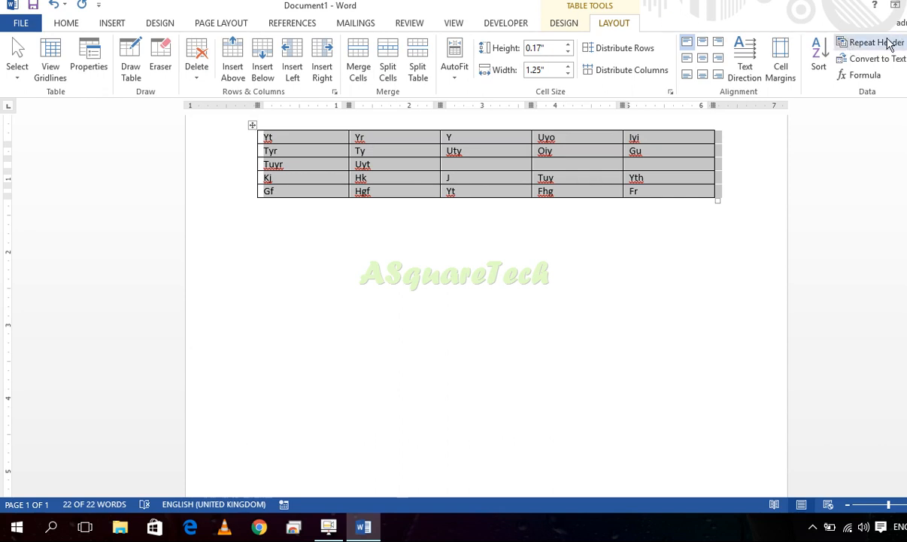
Format the table's first row as a heading with bold text at font size 11
{"action": "left_click", "coordinate": [314, 143]}
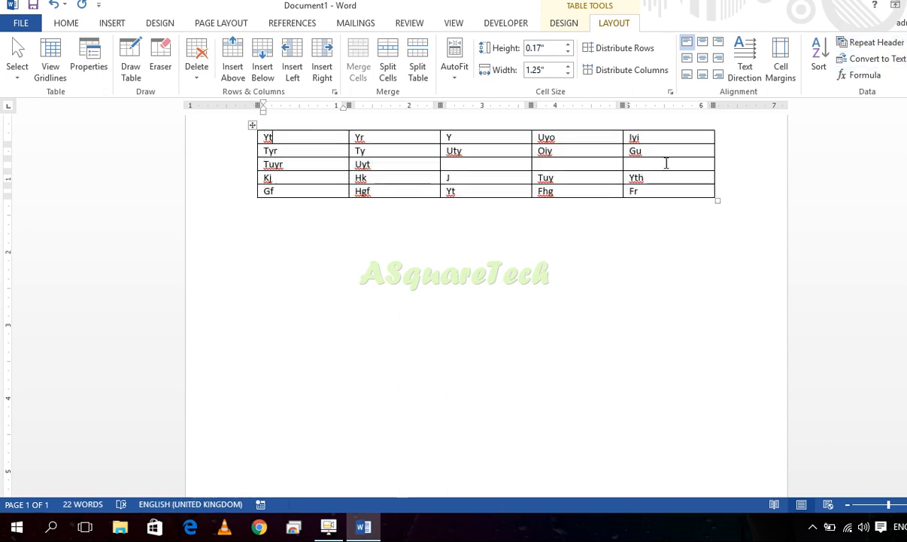
{"action": "scroll", "coordinate": [667, 164], "scroll_direction": "up", "scroll_amount": 3}
{"action": "left_click", "coordinate": [228, 228]}
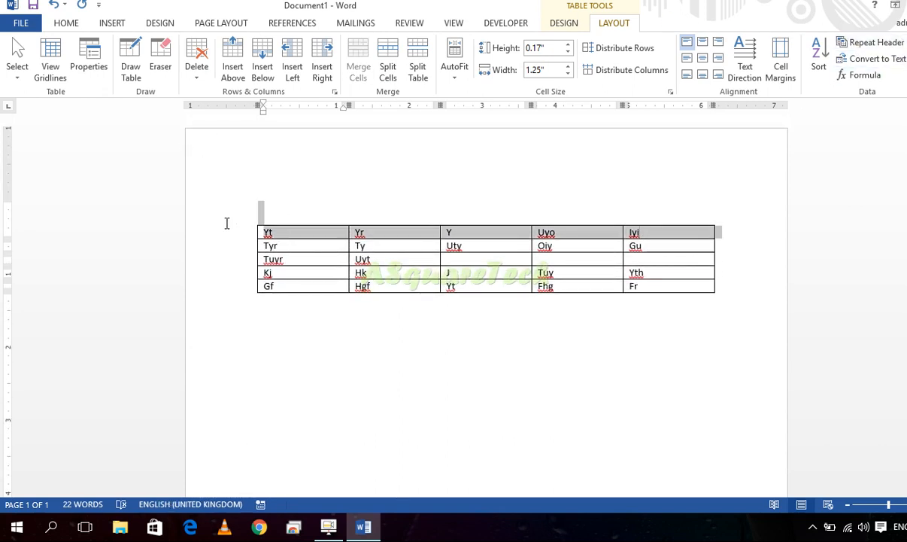
{"action": "left_click", "coordinate": [66, 23]}
{"action": "left_click", "coordinate": [122, 69]}
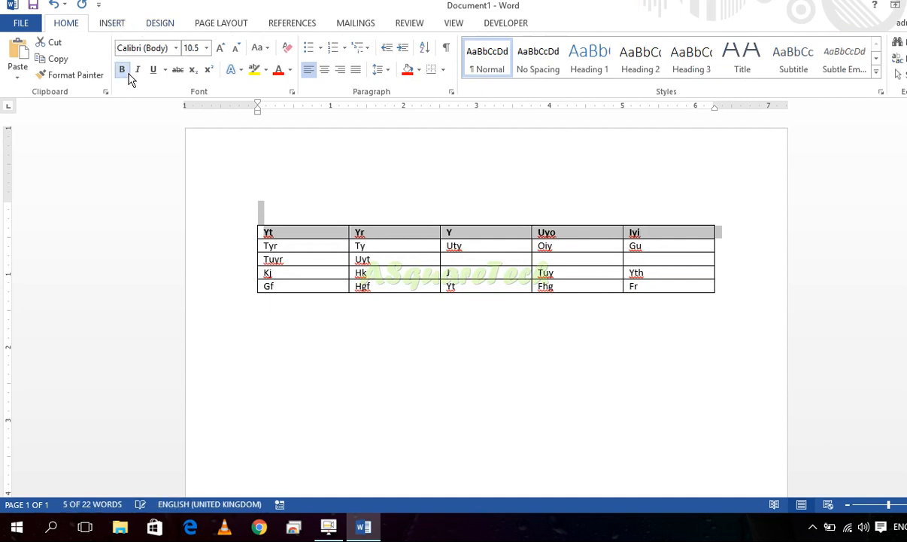
{"action": "left_click", "coordinate": [220, 47]}
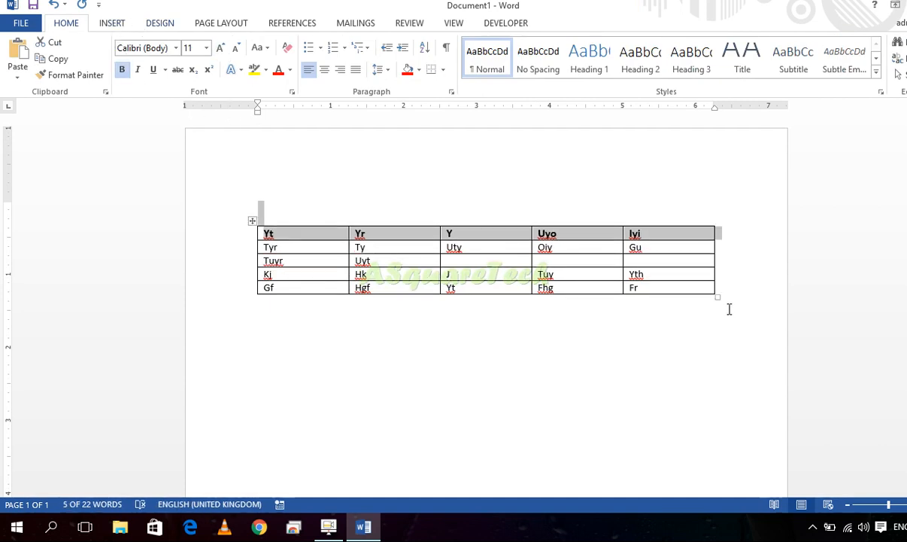
Append empty rows below the table's last row until the table runs onto a second page
{"action": "left_click", "coordinate": [689, 289]}
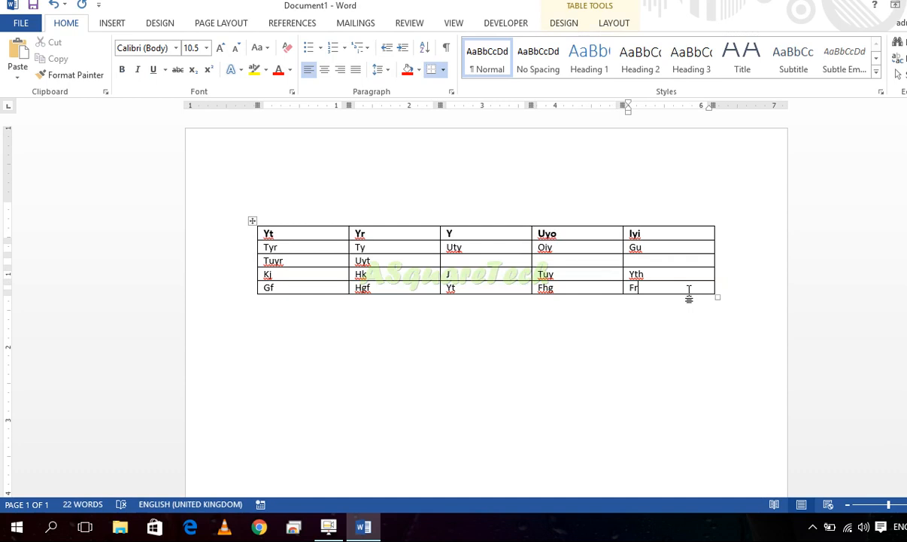
{"action": "key", "text": "Tab"}
{"action": "key", "text": "Tab"}
{"action": "key", "text": "Tab"}
{"action": "key", "text": "Tab"}
{"action": "key", "text": "Tab"}
{"action": "key", "text": "Tab"}
{"action": "key", "text": "Tab"}
{"action": "key", "text": "Tab"}
{"action": "key", "text": "Tab"}
{"action": "key", "text": "Tab"}
{"action": "key", "text": "Tab"}
{"action": "key", "text": "Tab"}
{"action": "key", "text": "Tab"}
{"action": "key", "text": "Tab"}
{"action": "key", "text": "Tab"}
{"action": "key", "text": "Tab"}
{"action": "key", "text": "Tab"}
{"action": "key", "text": "Tab"}
{"action": "key", "text": "Tab"}
{"action": "key", "text": "Tab"}
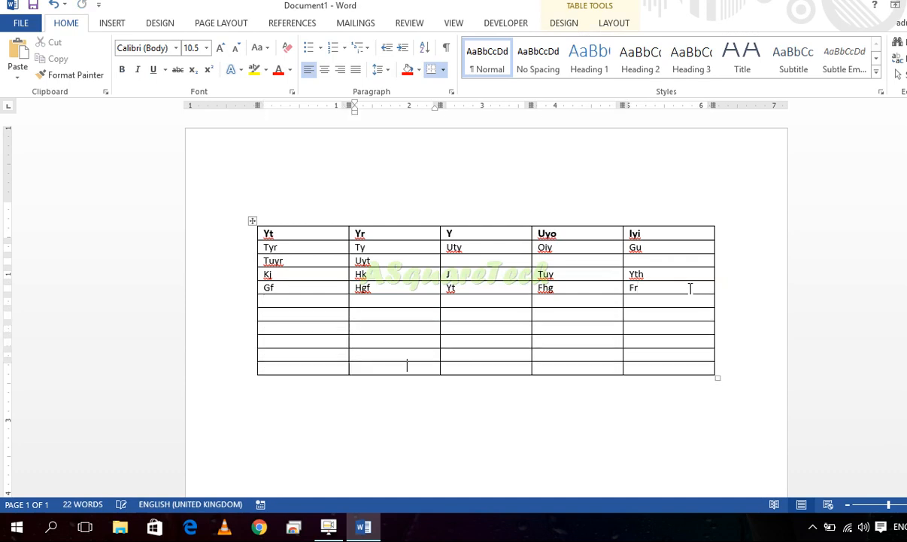
{"action": "key", "text": "Tab"}
{"action": "key", "text": "Tab"}
{"action": "key", "text": "Tab"}
{"action": "key", "text": "Tab"}
{"action": "key", "text": "Tab"}
{"action": "key", "text": "Tab"}
{"action": "key", "text": "Tab"}
{"action": "key", "text": "Tab"}
{"action": "key", "text": "Tab"}
{"action": "key", "text": "Tab"}
{"action": "key", "text": "Tab"}
{"action": "key", "text": "Tab"}
{"action": "key", "text": "Tab"}
{"action": "key", "text": "Tab"}
{"action": "key", "text": "Tab"}
{"action": "key", "text": "Tab"}
{"action": "key", "text": "Tab"}
{"action": "key", "text": "Tab"}
{"action": "key", "text": "Tab"}
{"action": "key", "text": "Tab"}
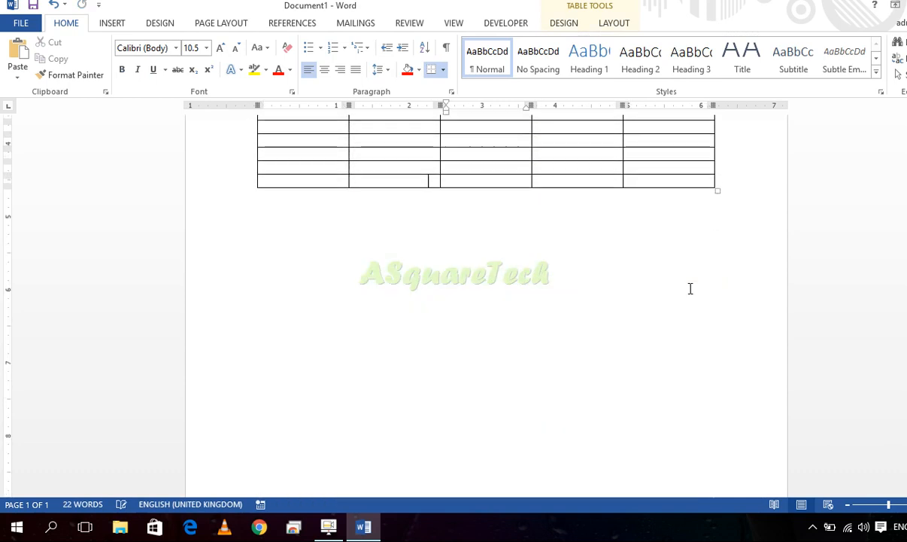
{"action": "key", "text": "Tab"}
{"action": "key", "text": "Tab"}
{"action": "key", "text": "Tab"}
{"action": "key", "text": "Tab"}
{"action": "key", "text": "Tab"}
{"action": "key", "text": "Tab"}
{"action": "key", "text": "Tab"}
{"action": "key", "text": "Tab"}
{"action": "key", "text": "Tab"}
{"action": "key", "text": "Tab"}
{"action": "key", "text": "Tab"}
{"action": "key", "text": "Tab"}
{"action": "key", "text": "Tab"}
{"action": "key", "text": "Tab"}
{"action": "key", "text": "Tab"}
{"action": "key", "text": "Tab"}
{"action": "key", "text": "Tab"}
{"action": "key", "text": "Tab"}
{"action": "key", "text": "Tab"}
{"action": "key", "text": "Tab"}
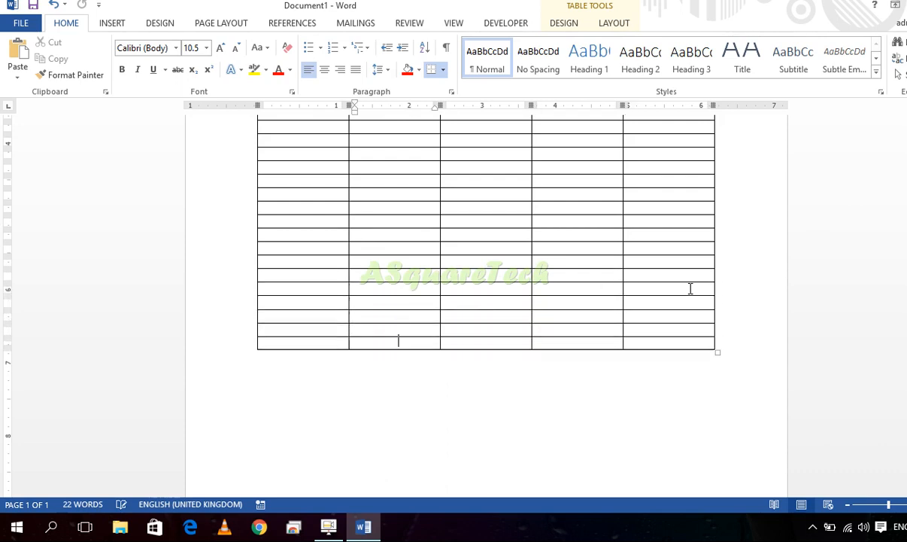
{"action": "key", "text": "Tab"}
{"action": "key", "text": "Tab"}
{"action": "key", "text": "Tab"}
{"action": "key", "text": "Tab"}
{"action": "key", "text": "Tab"}
{"action": "key", "text": "Tab"}
{"action": "key", "text": "Tab"}
{"action": "key", "text": "Tab"}
{"action": "key", "text": "Tab"}
{"action": "key", "text": "Tab"}
{"action": "key", "text": "Tab"}
{"action": "key", "text": "Tab"}
{"action": "key", "text": "Tab"}
{"action": "key", "text": "Tab"}
{"action": "key", "text": "Tab"}
{"action": "key", "text": "Tab"}
{"action": "key", "text": "Tab"}
{"action": "key", "text": "Tab"}
{"action": "key", "text": "Tab"}
{"action": "key", "text": "Tab"}
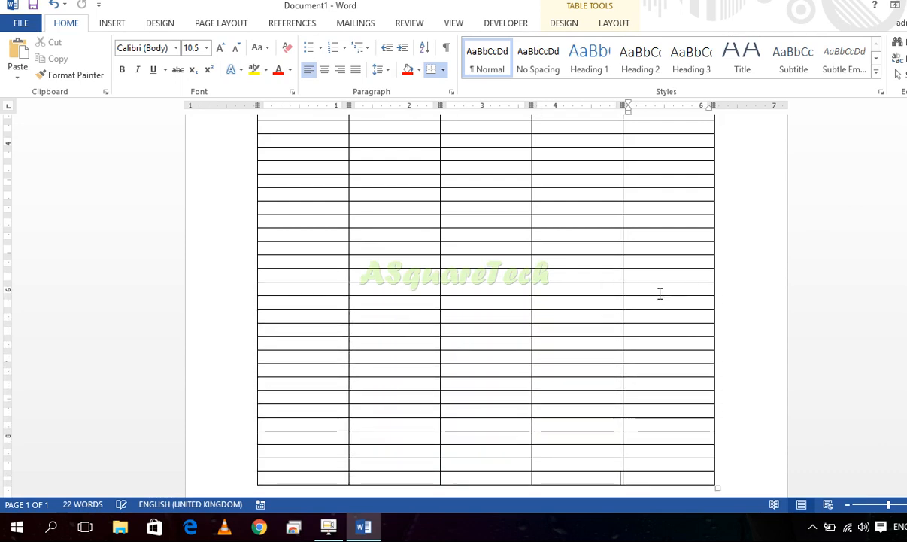
{"action": "key", "text": "Tab"}
{"action": "key", "text": "Tab"}
{"action": "key", "text": "Tab"}
{"action": "key", "text": "Tab"}
{"action": "key", "text": "Tab"}
{"action": "key", "text": "Tab"}
{"action": "key", "text": "Tab"}
{"action": "key", "text": "Tab"}
{"action": "key", "text": "Tab"}
{"action": "key", "text": "Tab"}
{"action": "key", "text": "Tab"}
{"action": "key", "text": "Tab"}
{"action": "key", "text": "Tab"}
{"action": "key", "text": "Tab"}
{"action": "key", "text": "Tab"}
{"action": "key", "text": "Tab"}
{"action": "key", "text": "Tab"}
{"action": "key", "text": "Tab"}
{"action": "key", "text": "Tab"}
{"action": "key", "text": "Tab"}
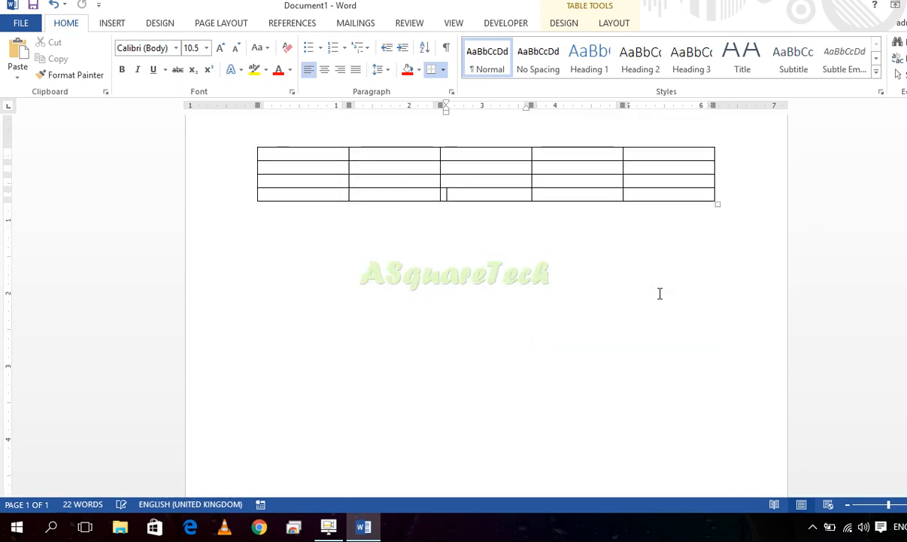
Set the table's bold first row to repeat as the header row on every page
{"action": "scroll", "coordinate": [419, 309], "scroll_direction": "up", "scroll_amount": 1}
{"action": "left_click_drag", "start_coordinate": [287, 336], "coordinate": [665, 345]}
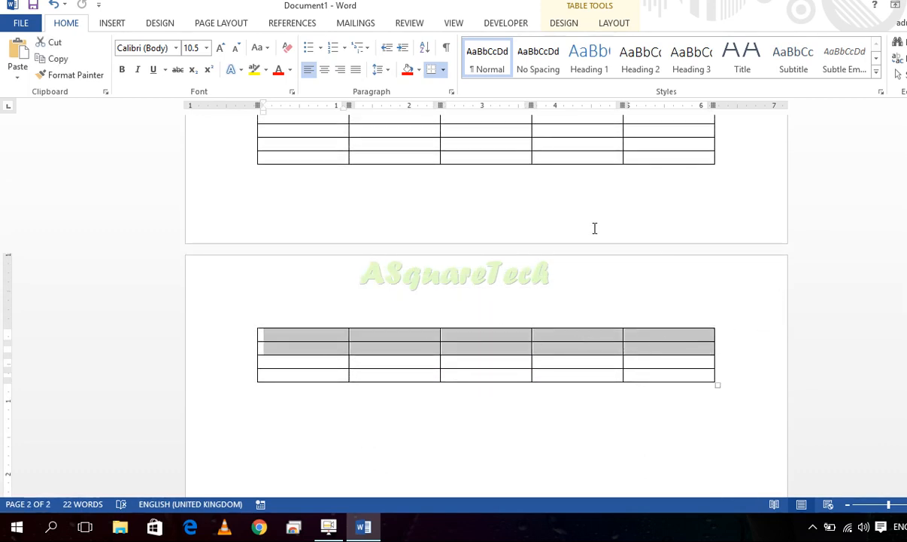
{"action": "scroll", "coordinate": [555, 211], "scroll_direction": "up", "scroll_amount": 15}
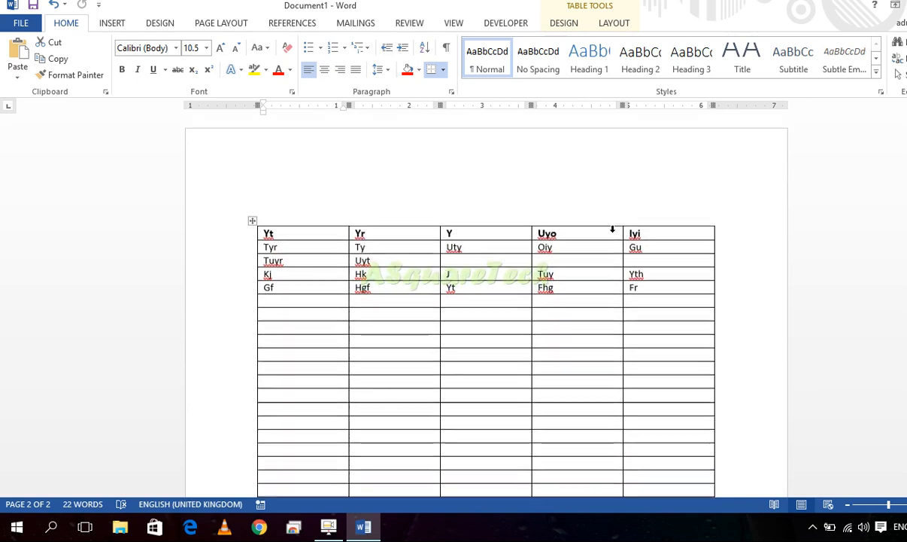
{"action": "left_click_drag", "start_coordinate": [662, 234], "coordinate": [247, 229]}
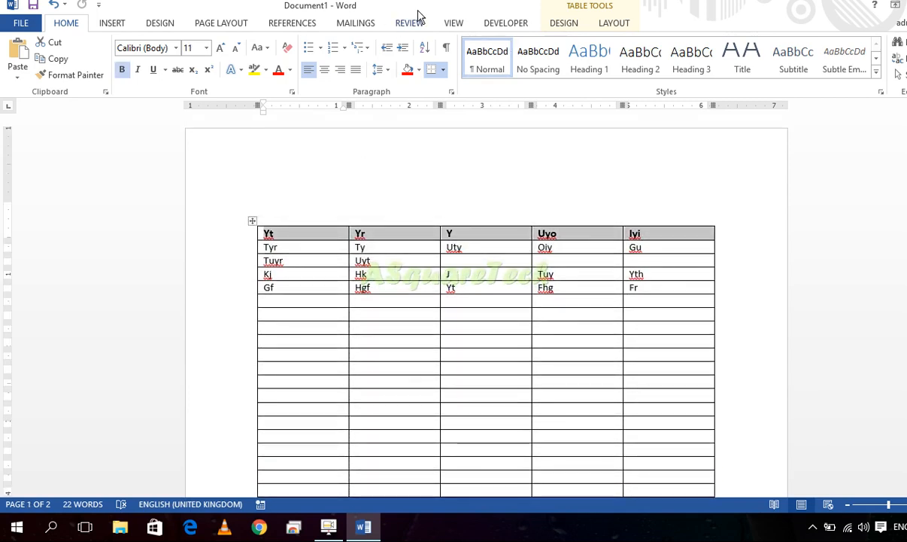
{"action": "left_click", "coordinate": [611, 23]}
{"action": "left_click", "coordinate": [873, 43]}
{"action": "scroll", "coordinate": [464, 242], "scroll_direction": "down", "scroll_amount": 10}
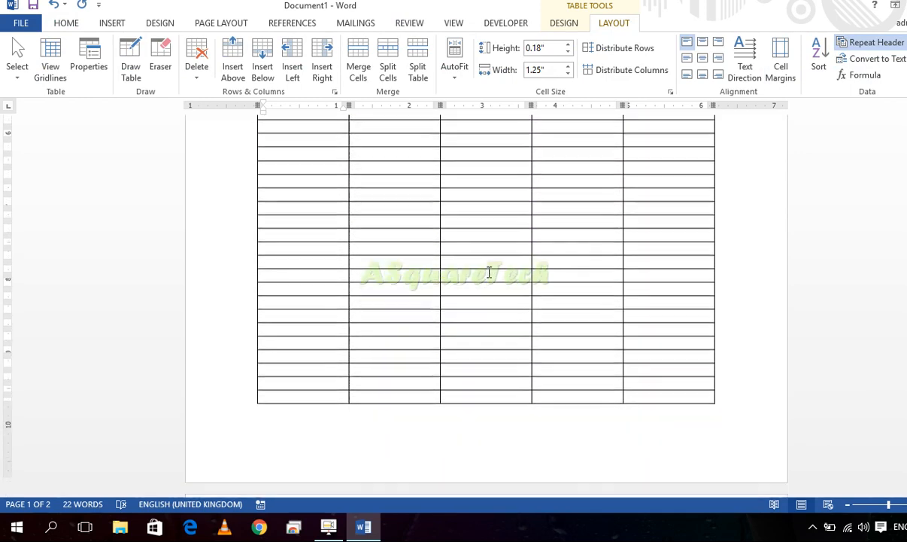
{"action": "scroll", "coordinate": [488, 344], "scroll_direction": "up", "scroll_amount": 10}
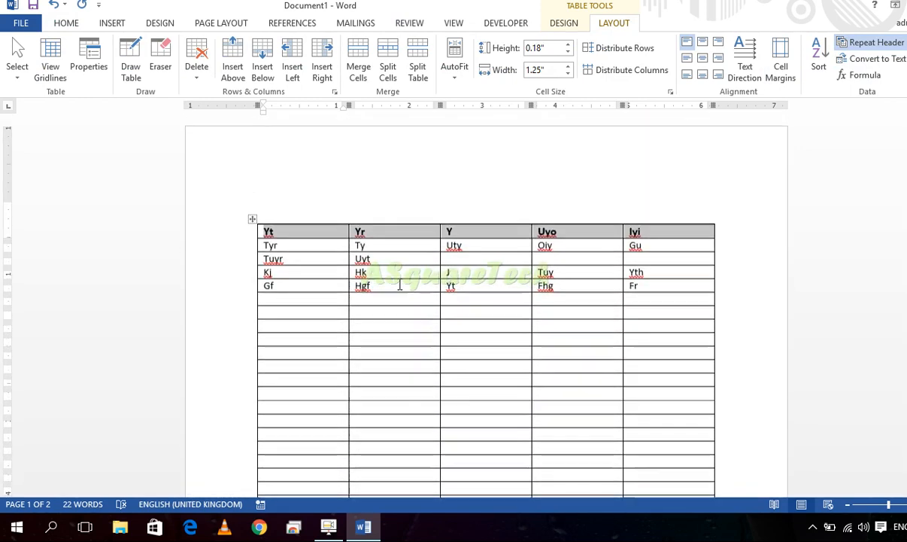
Convert the whole table to text, using tabs as the separator
{"action": "left_click", "coordinate": [253, 220]}
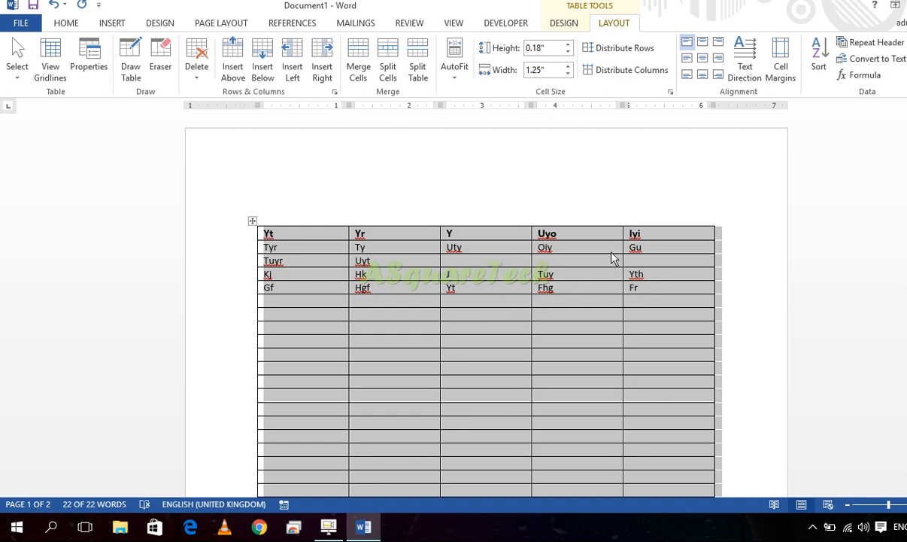
{"action": "left_click", "coordinate": [875, 63]}
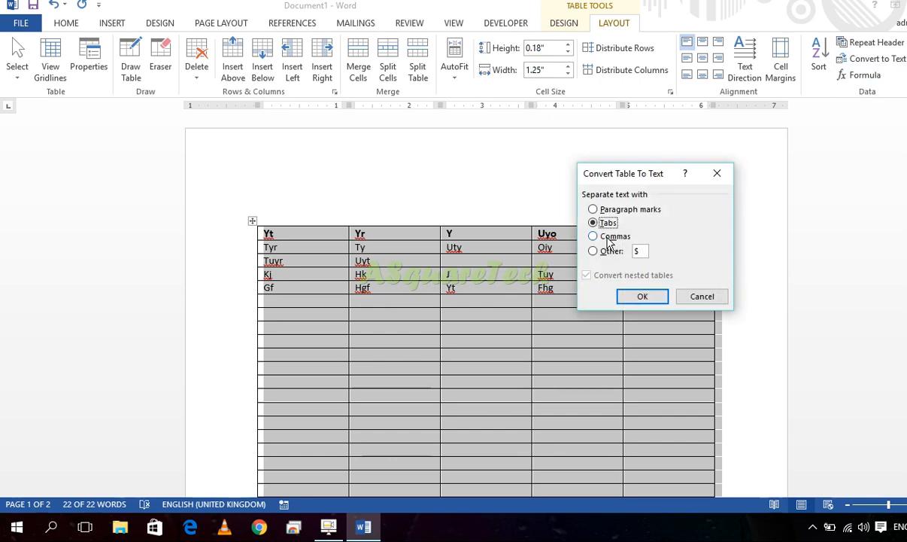
{"action": "left_click", "coordinate": [611, 239]}
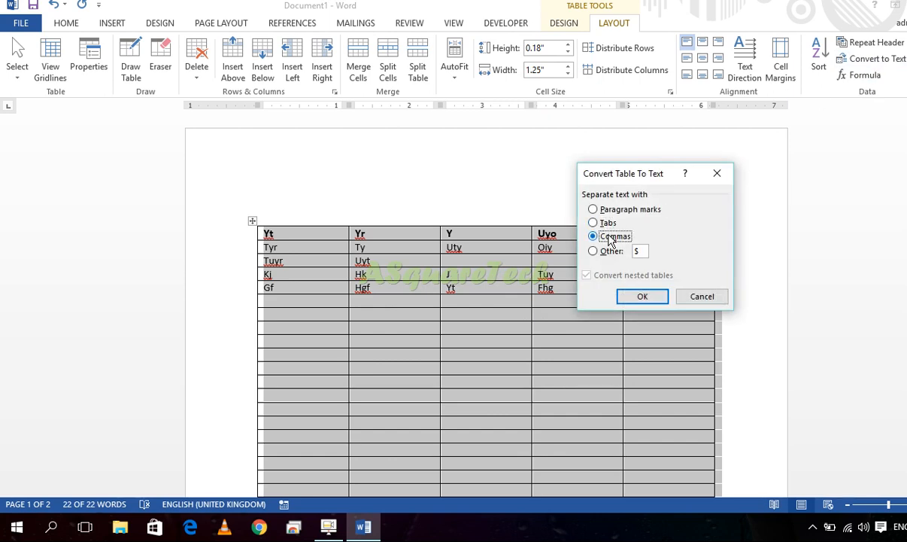
{"action": "left_click", "coordinate": [622, 255]}
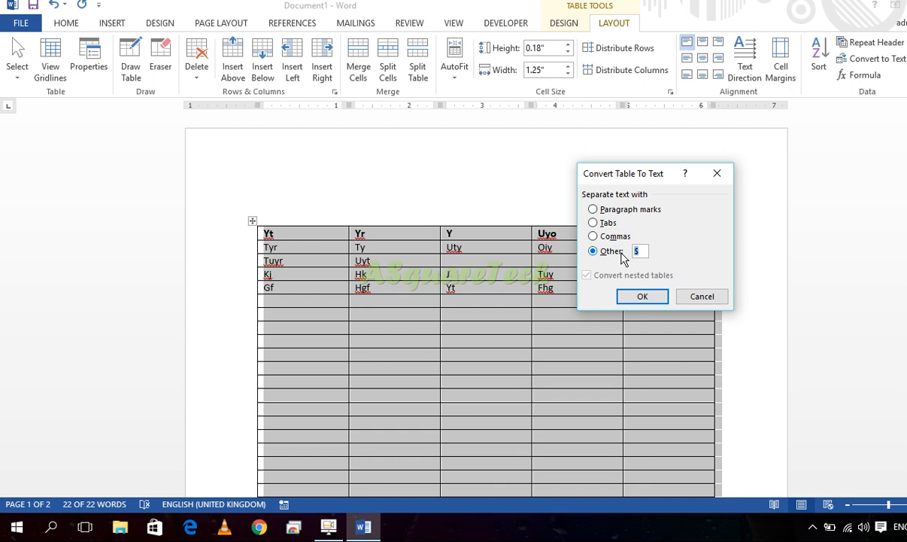
{"action": "left_click", "coordinate": [606, 222]}
{"action": "left_click", "coordinate": [643, 295]}
Examine the converted text and the tab spacing between its columns
{"action": "left_click", "coordinate": [526, 352]}
{"action": "left_click_drag", "start_coordinate": [680, 235], "coordinate": [274, 299]}
{"action": "left_click_drag", "start_coordinate": [448, 307], "coordinate": [431, 284]}
{"action": "left_click", "coordinate": [257, 205]}
{"action": "left_click_drag", "start_coordinate": [365, 233], "coordinate": [536, 332]}
{"action": "left_click", "coordinate": [292, 235]}
{"action": "left_click_drag", "start_coordinate": [296, 239], "coordinate": [299, 286]}
{"action": "left_click", "coordinate": [513, 331]}
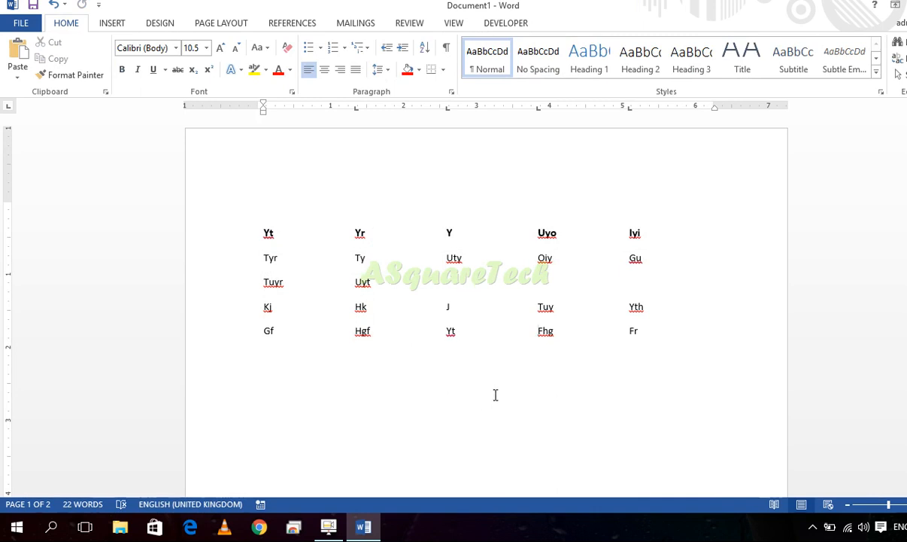
{"action": "left_click_drag", "start_coordinate": [285, 232], "coordinate": [343, 261]}
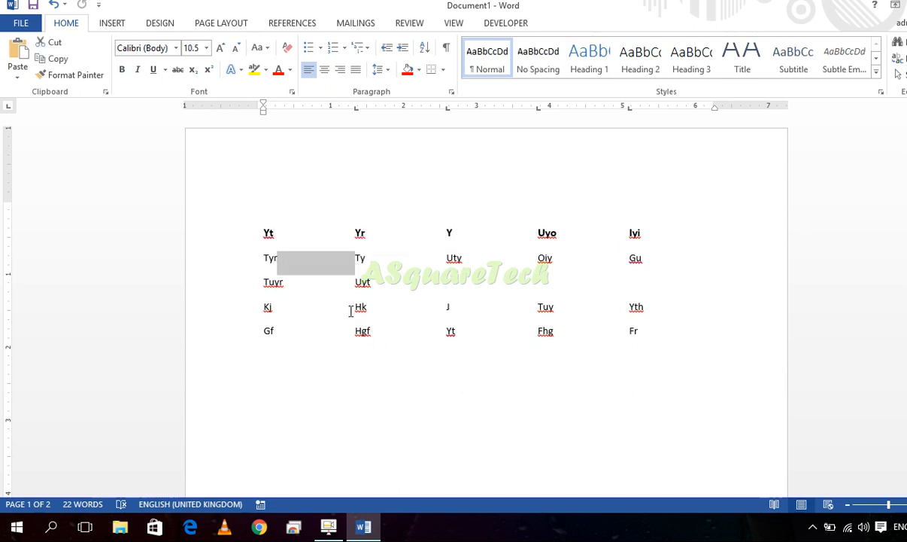
{"action": "left_click", "coordinate": [338, 285]}
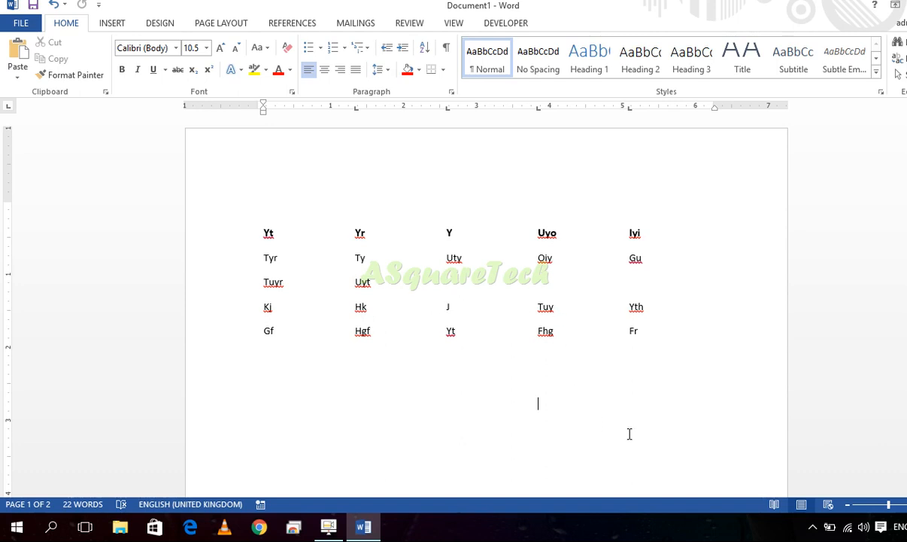
{"action": "left_click_drag", "start_coordinate": [629, 433], "coordinate": [391, 257]}
{"action": "left_click", "coordinate": [443, 365]}
{"action": "left_click_drag", "start_coordinate": [659, 425], "coordinate": [315, 191]}
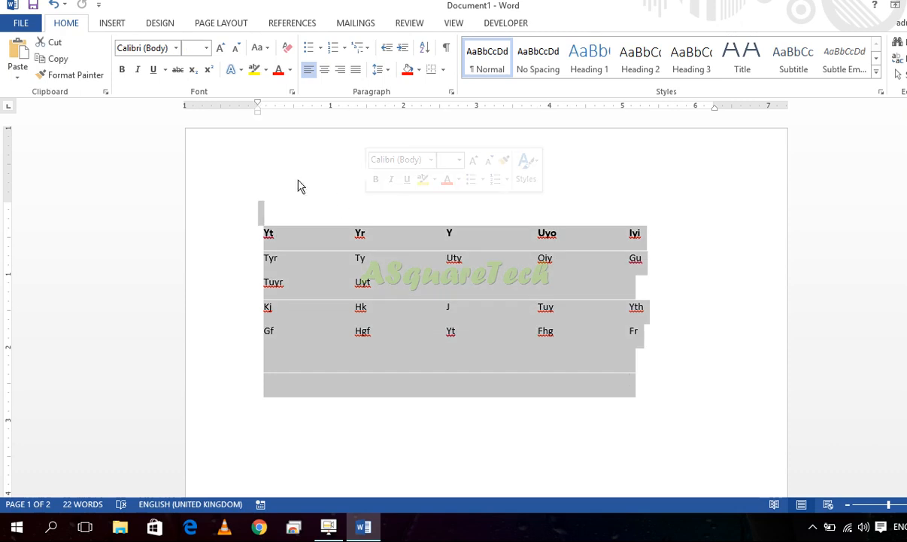
{"action": "left_click", "coordinate": [624, 389]}
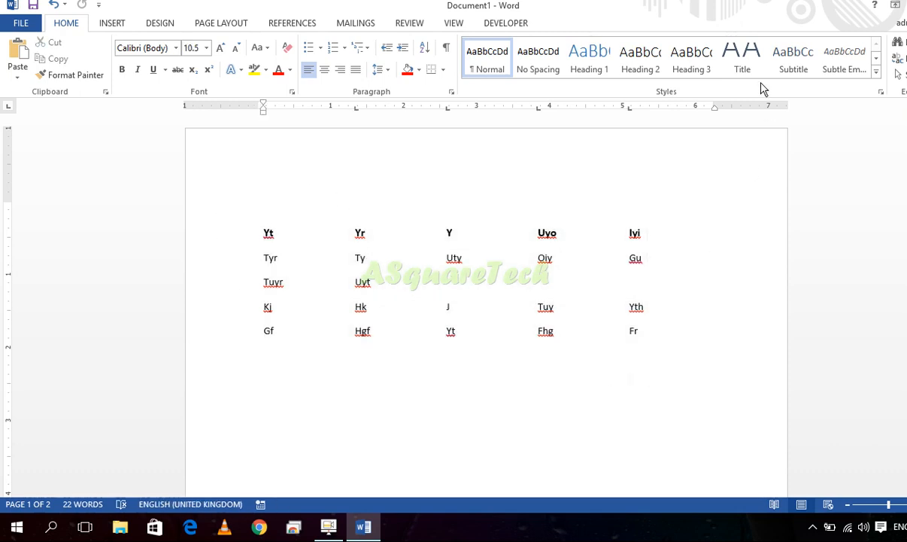
Undo the table-to-text conversion and return to the table layout tools
{"action": "left_click", "coordinate": [457, 232]}
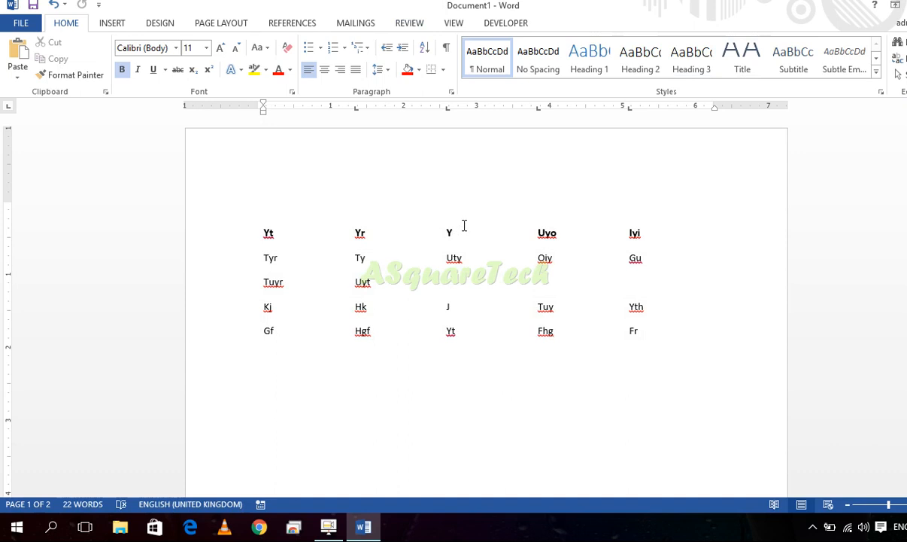
{"action": "key", "text": "ctrl+z"}
{"action": "left_click", "coordinate": [611, 23]}
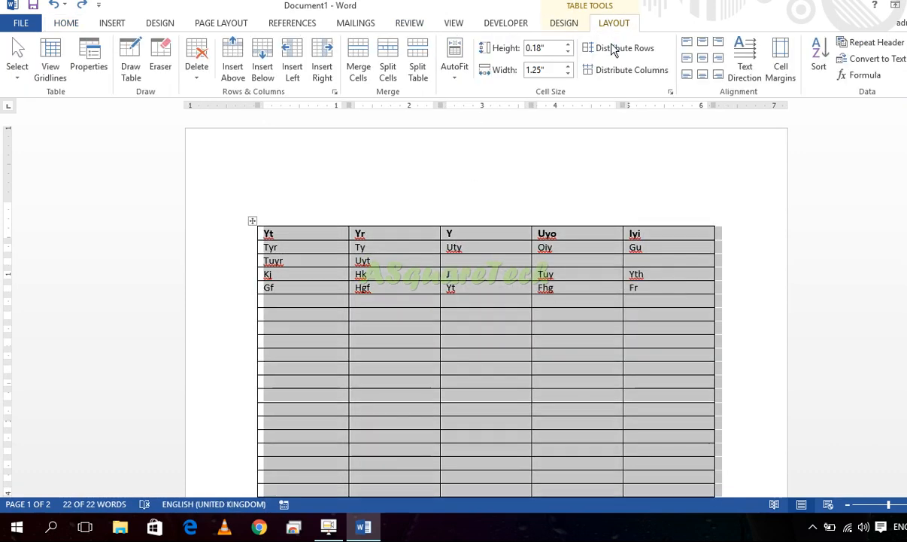